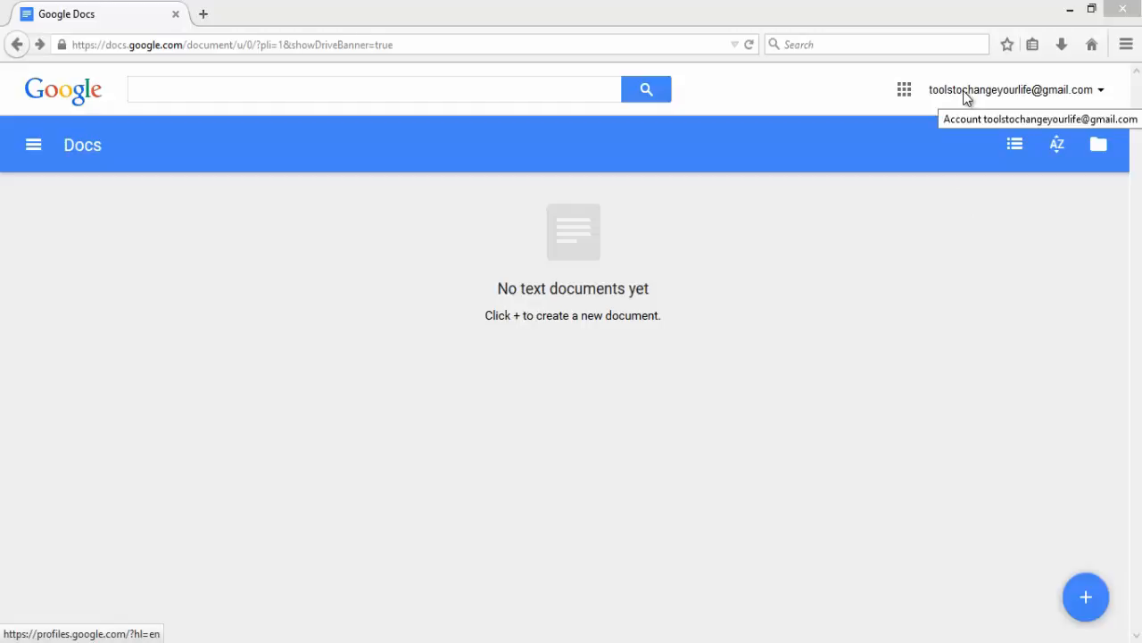
Switch the documents home page to list view and bring up its sort options
{"action": "left_click", "coordinate": [33, 148]}
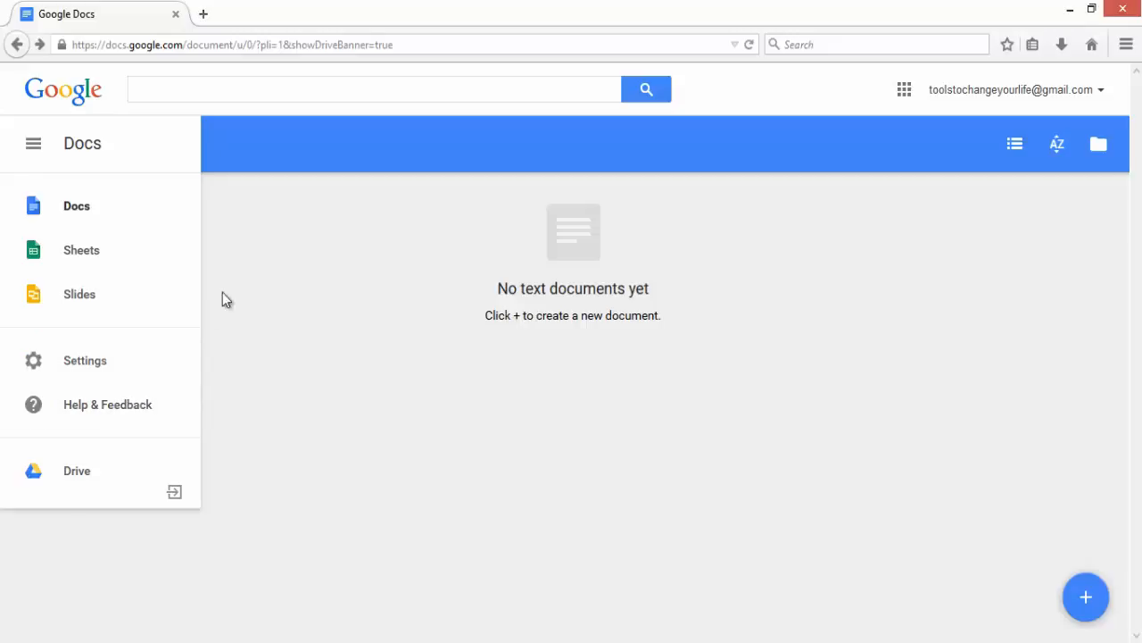
{"action": "left_click", "coordinate": [250, 273]}
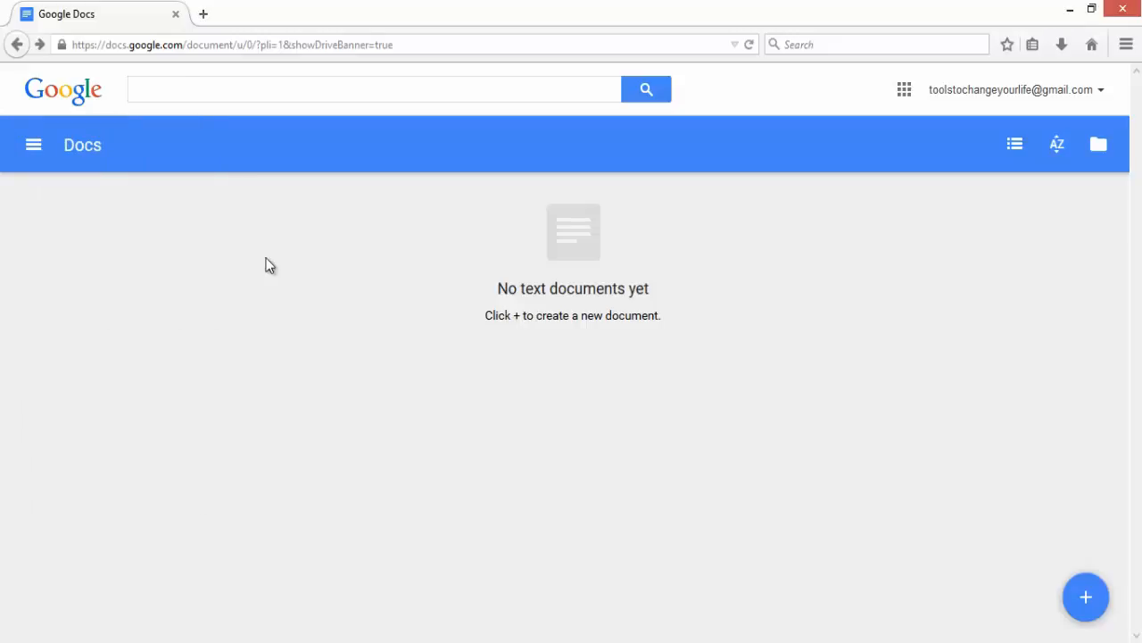
{"action": "left_click", "coordinate": [1014, 145]}
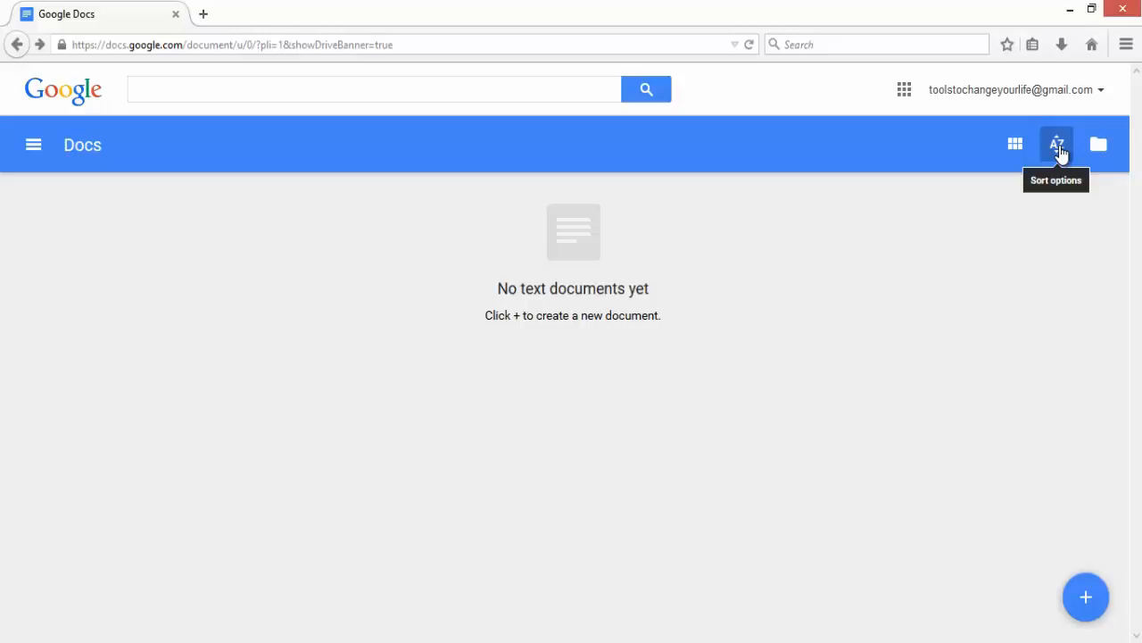
{"action": "left_click", "coordinate": [1058, 148]}
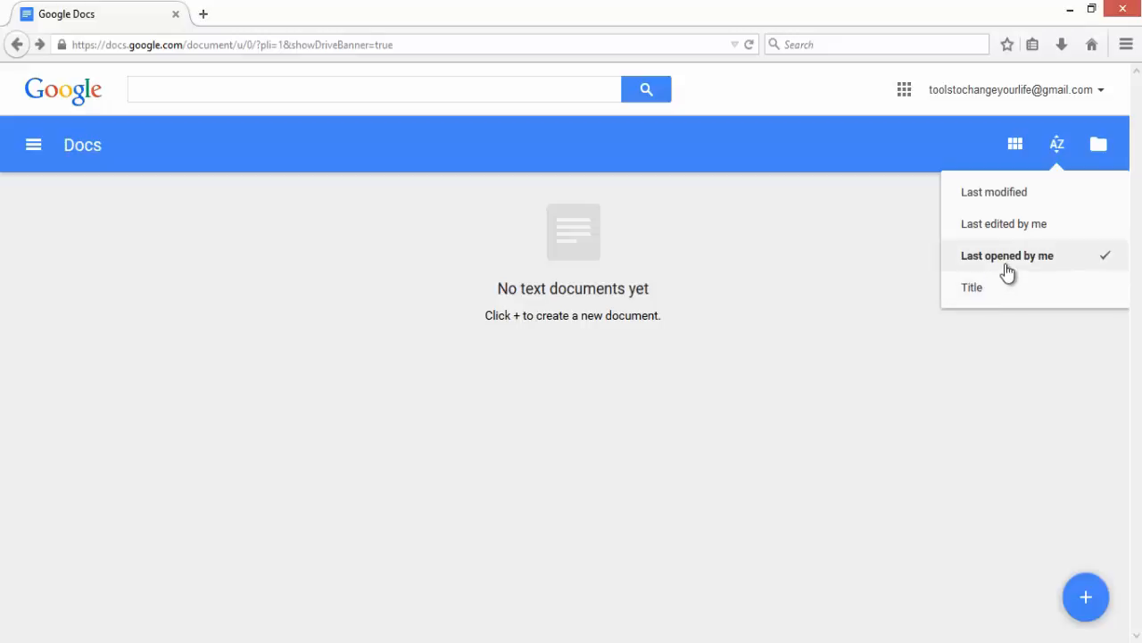
Look through the file picker's My Drive and Upload sections, and close it without choosing a file
{"action": "left_click", "coordinate": [1101, 148]}
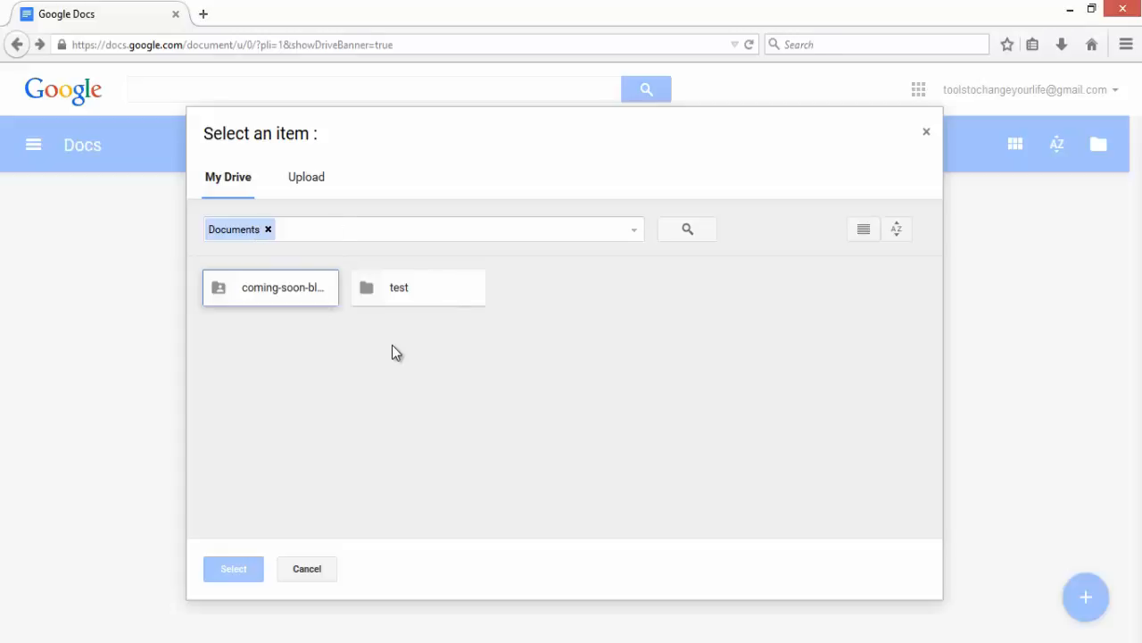
{"action": "left_click", "coordinate": [308, 181]}
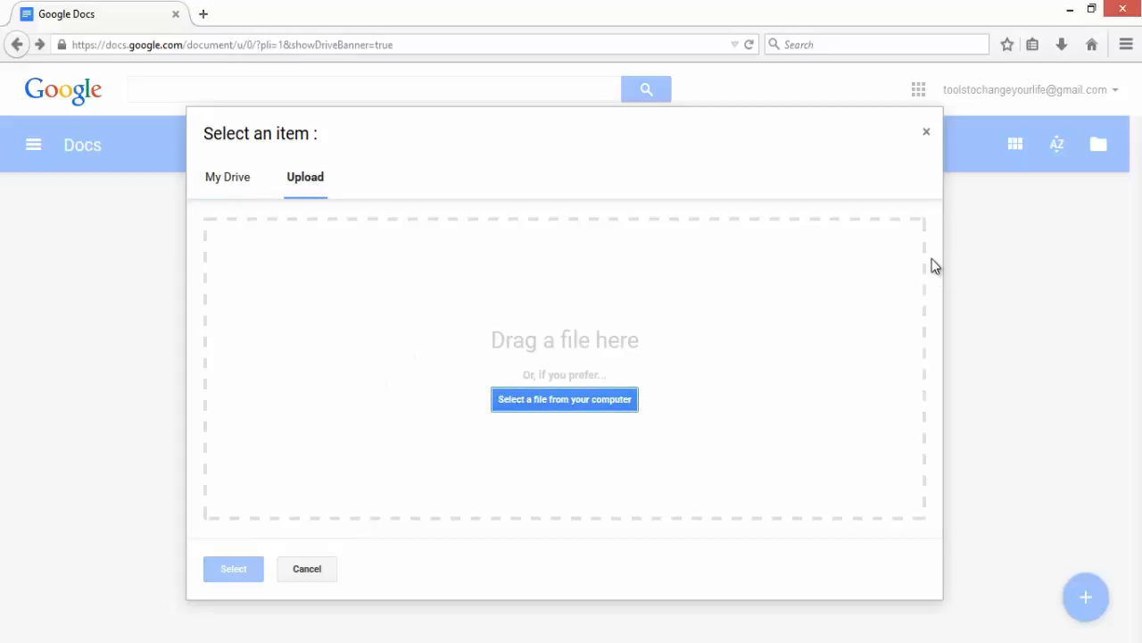
{"action": "left_click", "coordinate": [926, 136]}
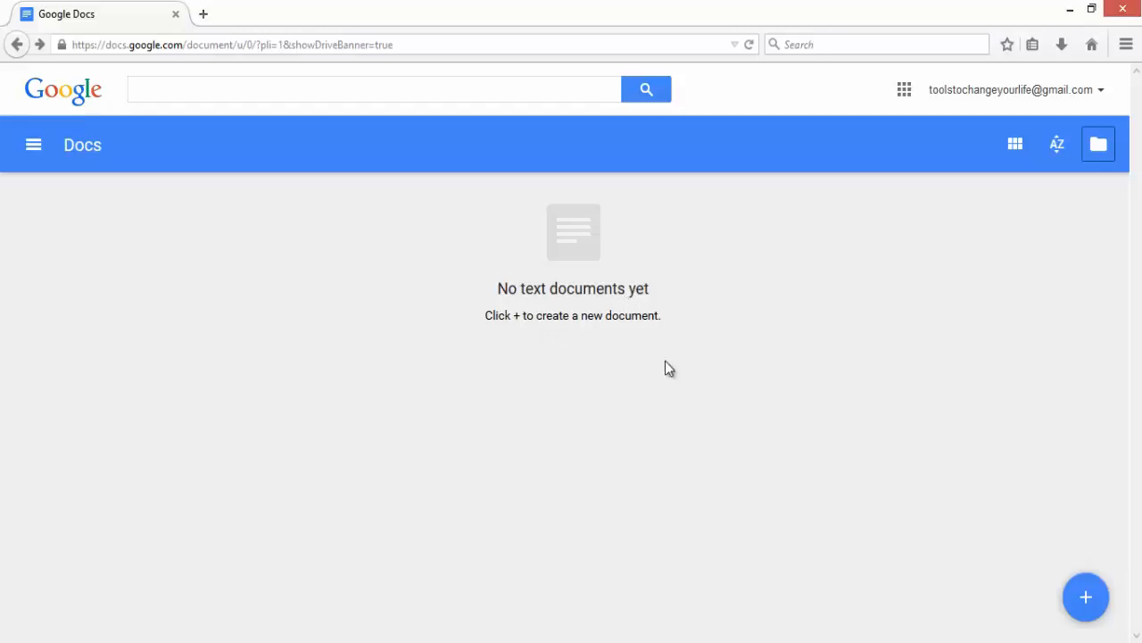
Create a new blank document and rename it "test"
{"action": "left_click", "coordinate": [1091, 597]}
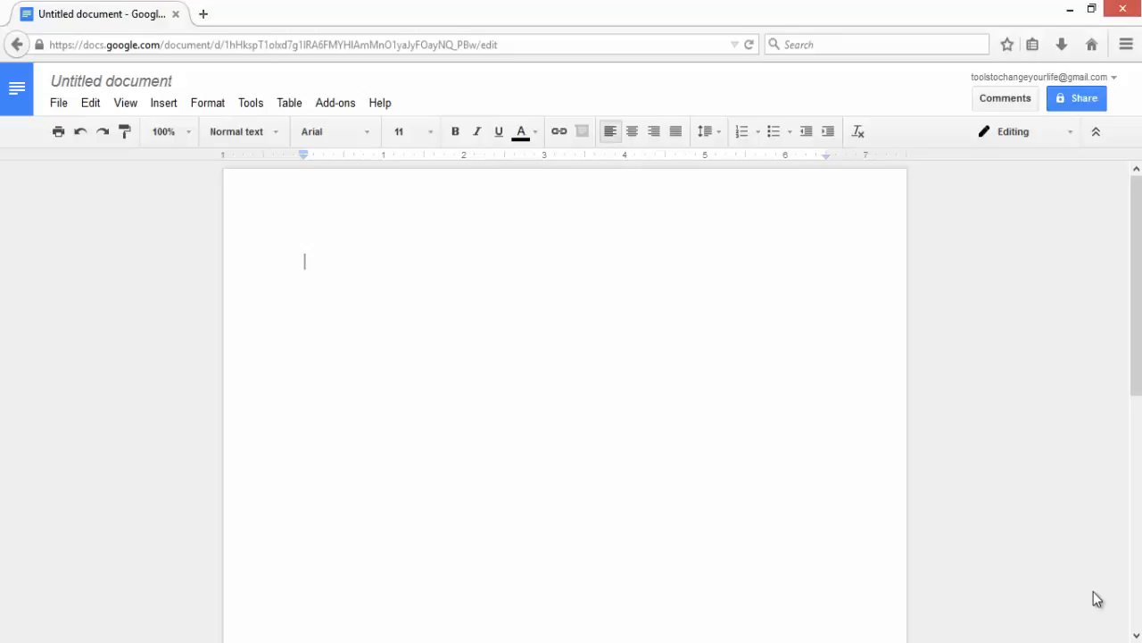
{"action": "left_click", "coordinate": [145, 87]}
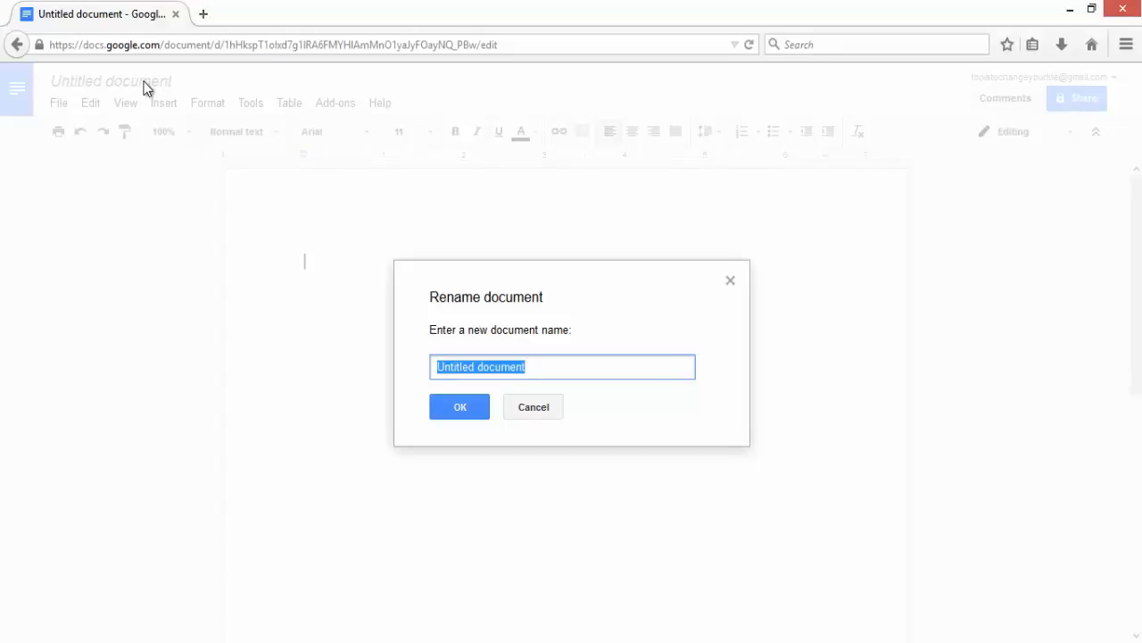
{"action": "type", "text": "test"}
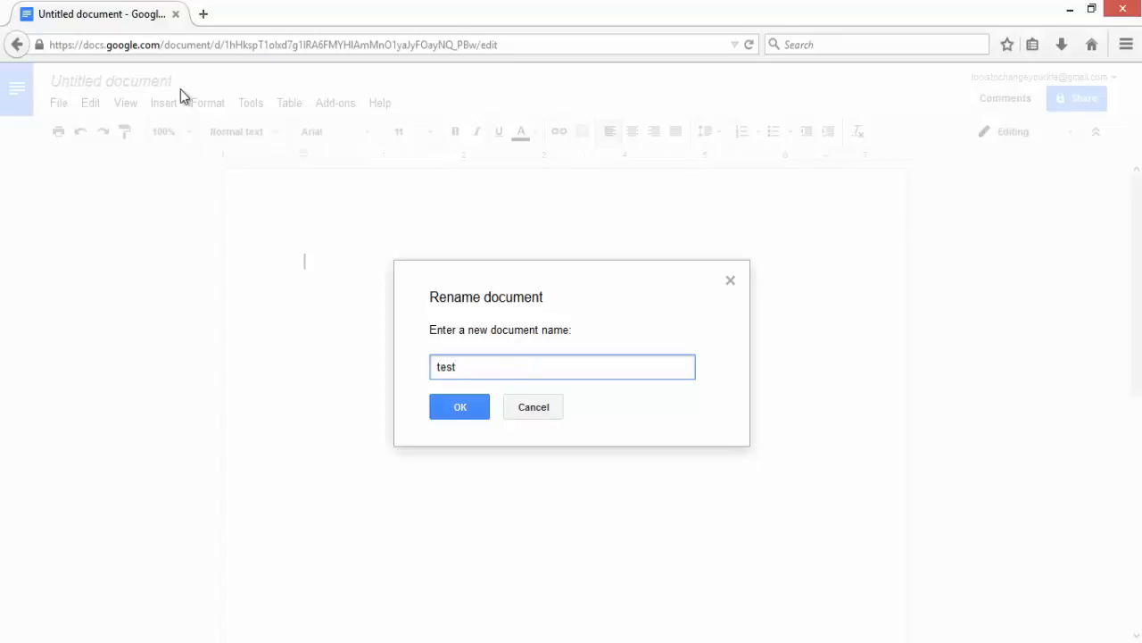
{"action": "left_click", "coordinate": [459, 406]}
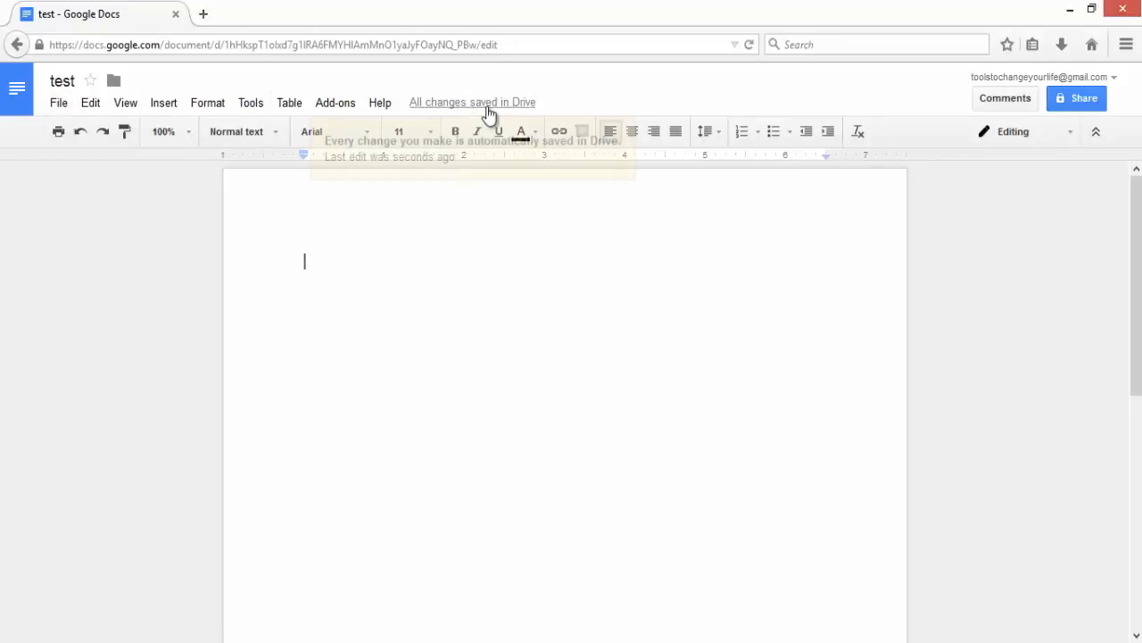
{"action": "left_click", "coordinate": [59, 106]}
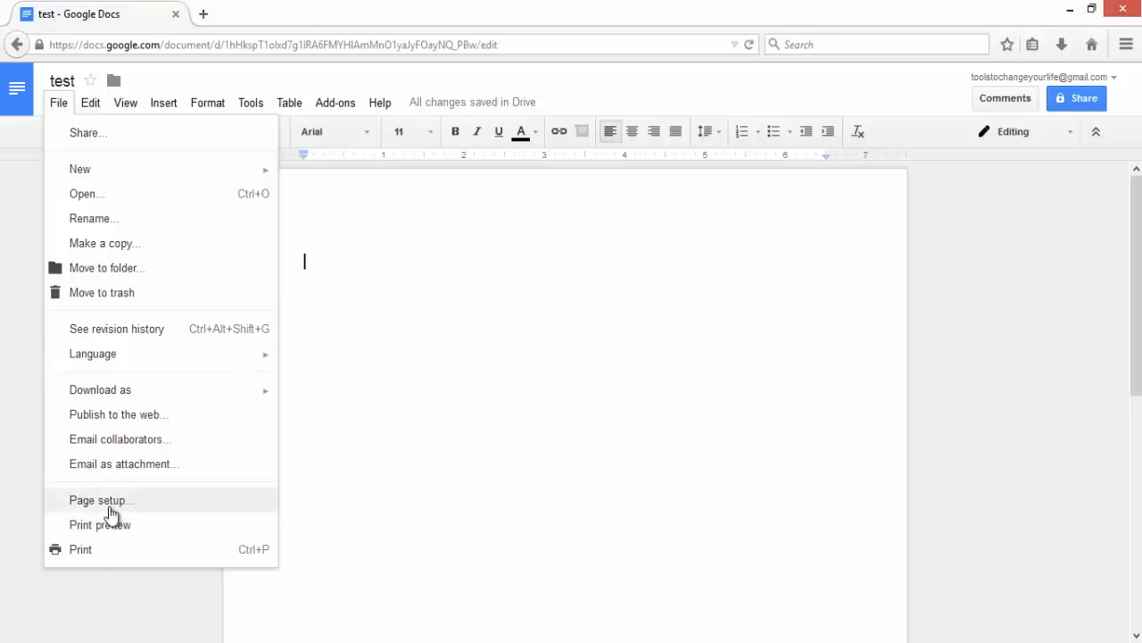
{"action": "mouse_move", "coordinate": [147, 398]}
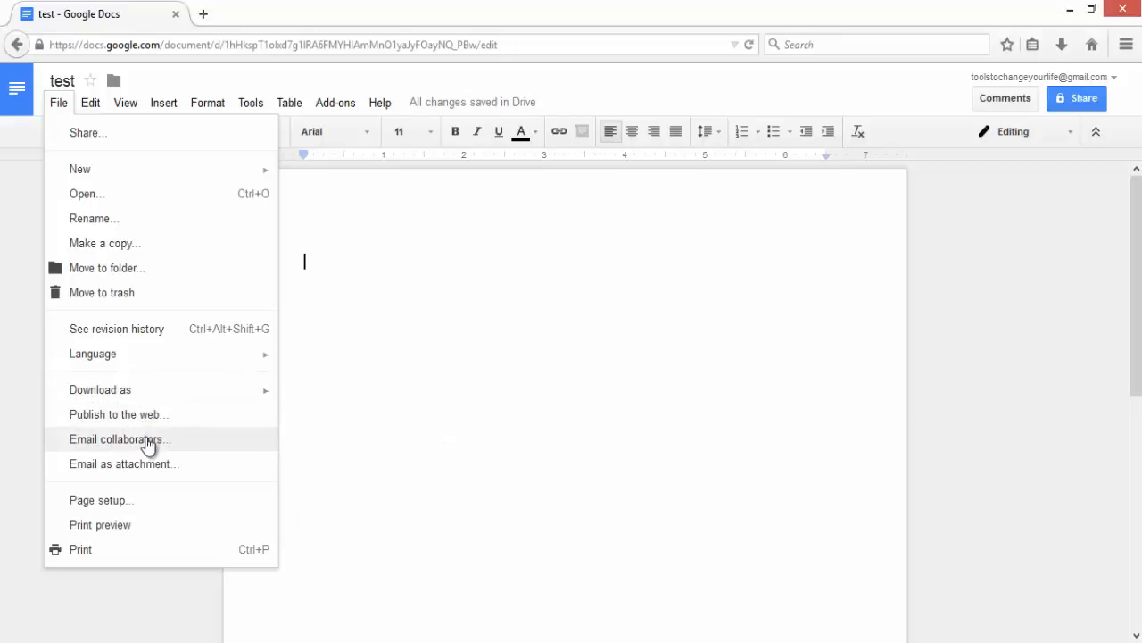
{"action": "mouse_move", "coordinate": [142, 363]}
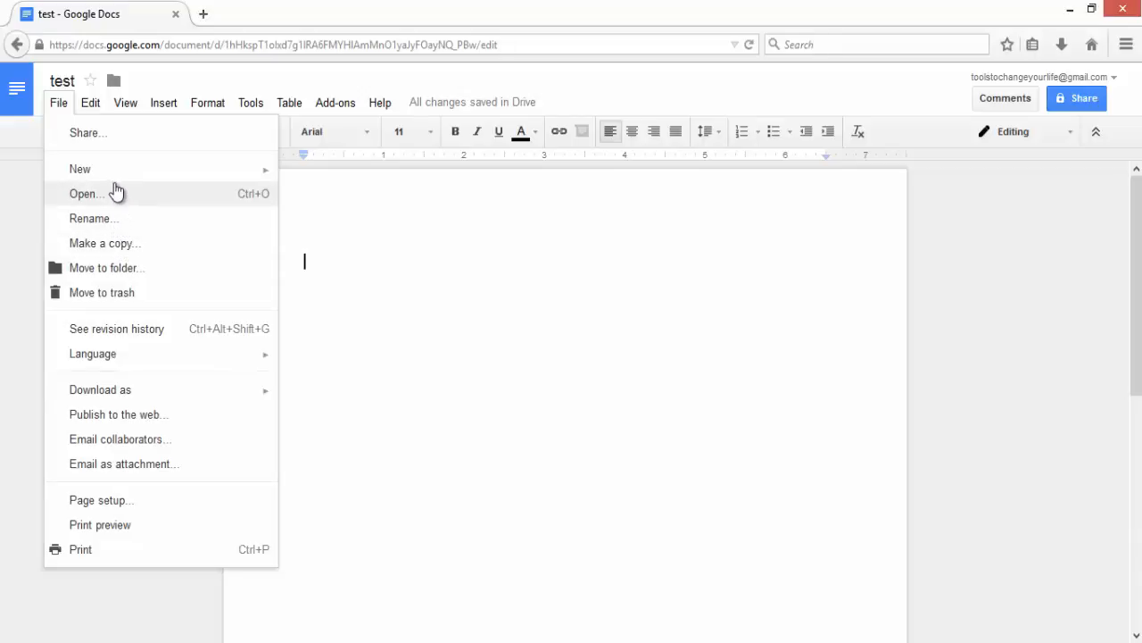
Try to paste the clipboard content into the empty document, and dismiss the resulting dialog
{"action": "mouse_move", "coordinate": [116, 186]}
{"action": "mouse_move", "coordinate": [95, 113]}
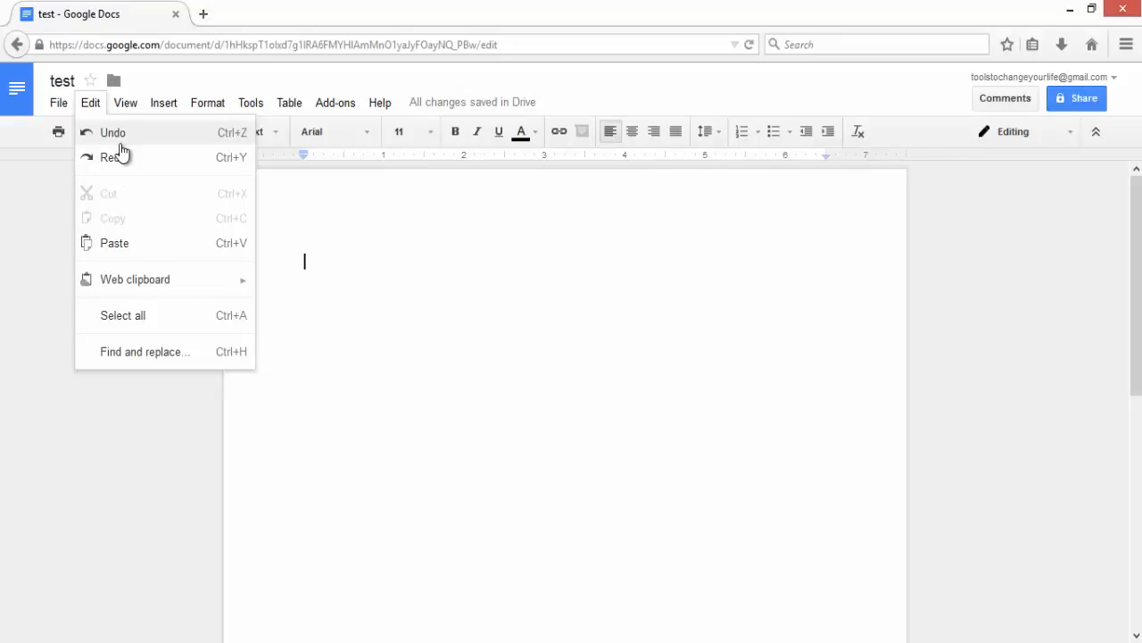
{"action": "left_click", "coordinate": [140, 244]}
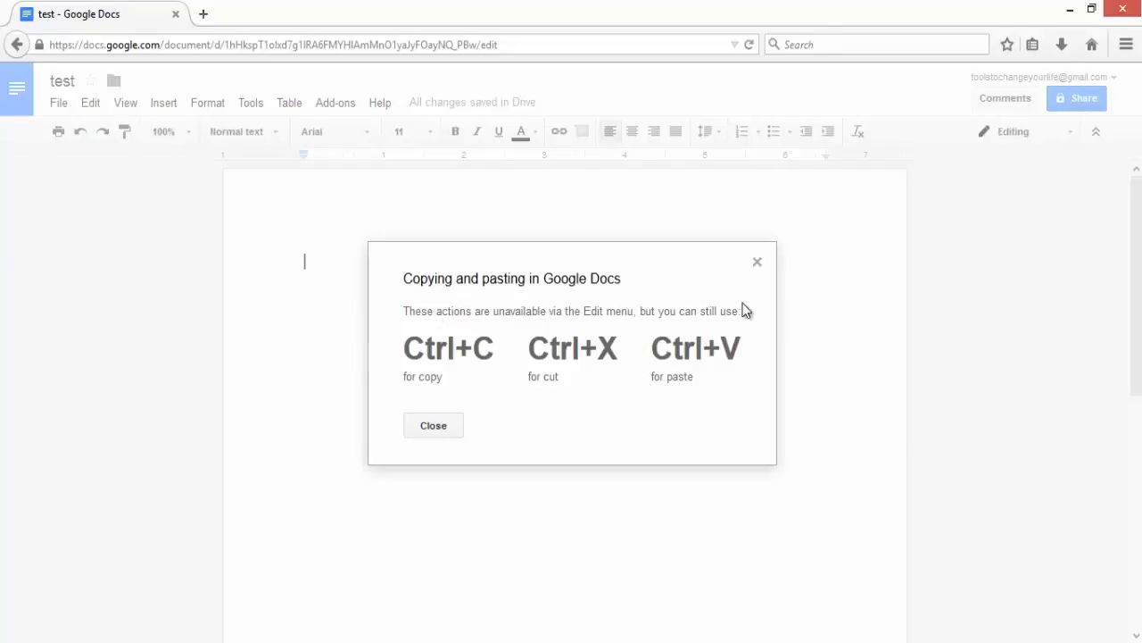
{"action": "left_click", "coordinate": [434, 425]}
{"action": "left_click", "coordinate": [91, 104]}
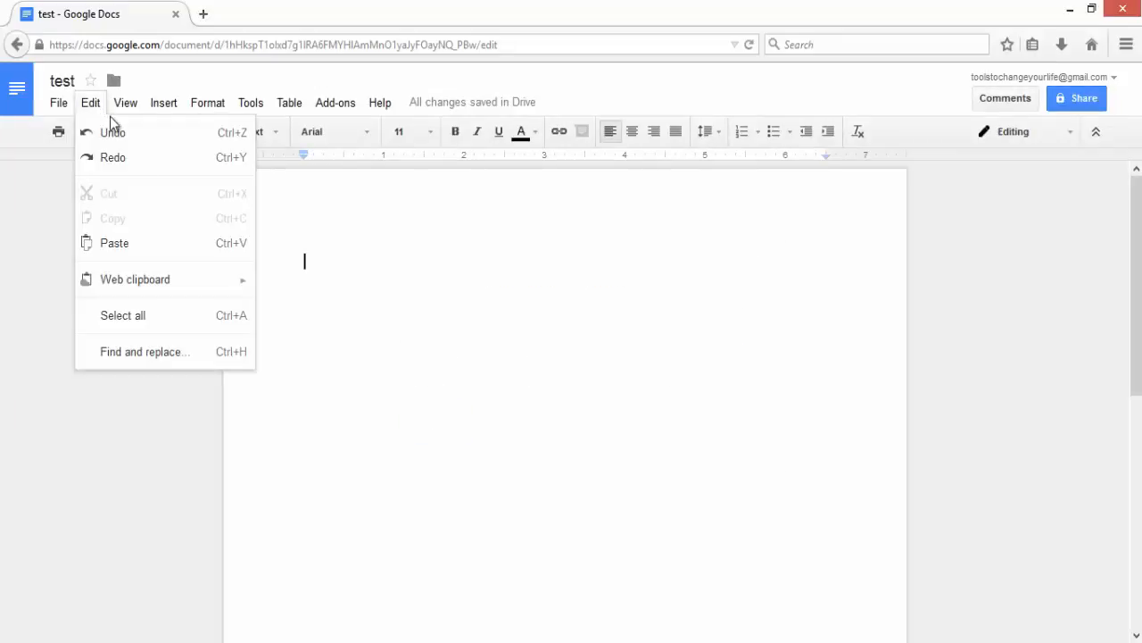
{"action": "mouse_move", "coordinate": [191, 281]}
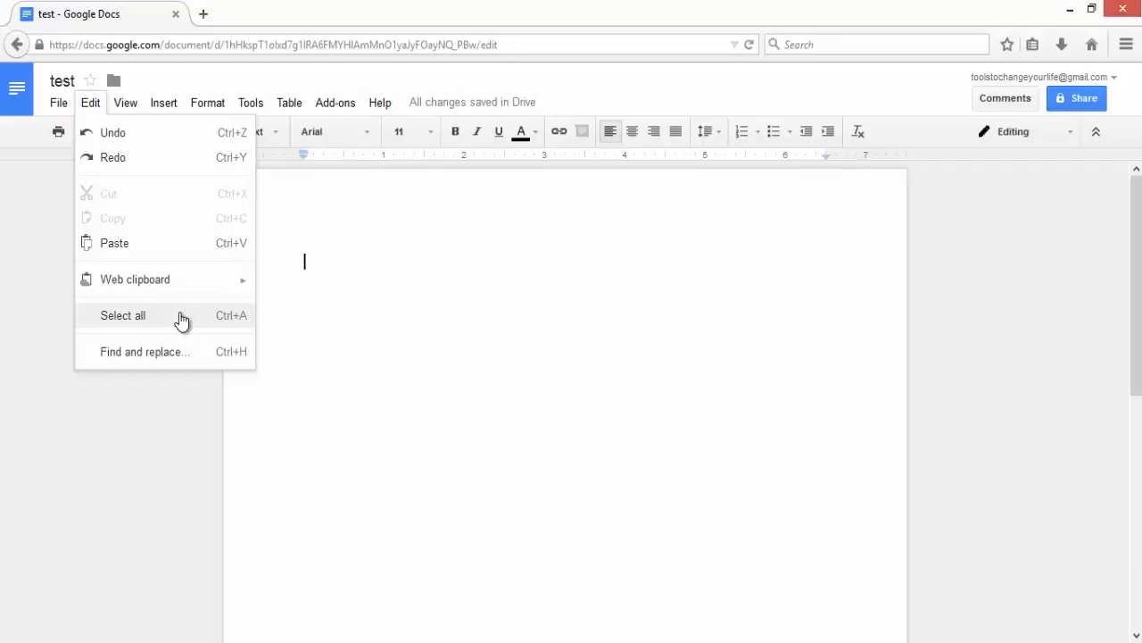
Write "this is test document for video tutorial." in the first line of the document
{"action": "left_click", "coordinate": [329, 269]}
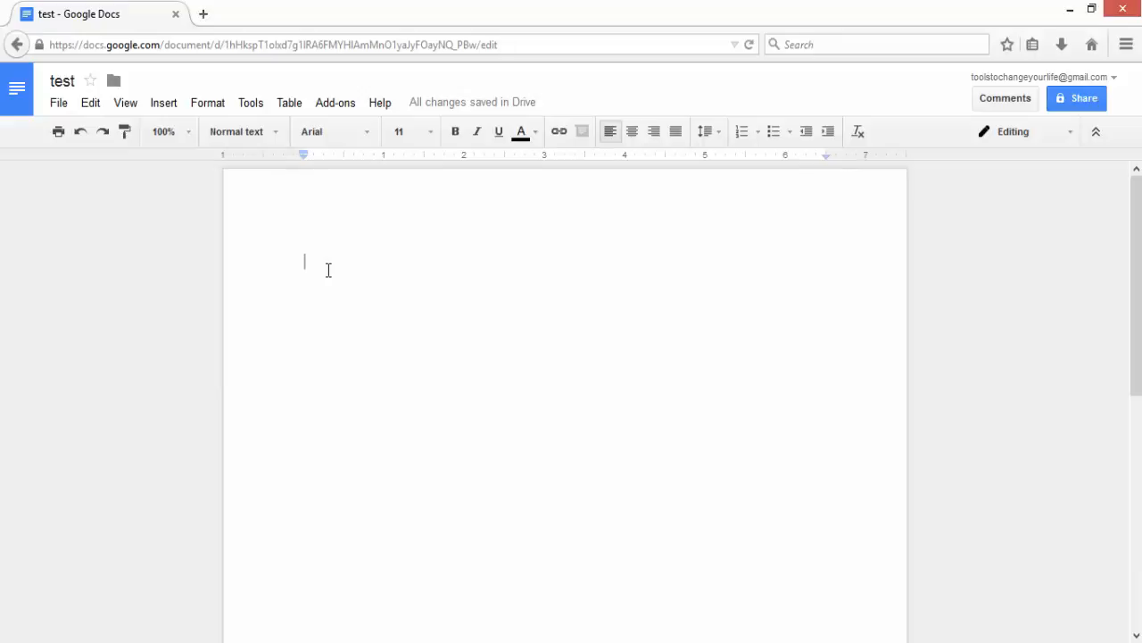
{"action": "type", "text": "this is "}
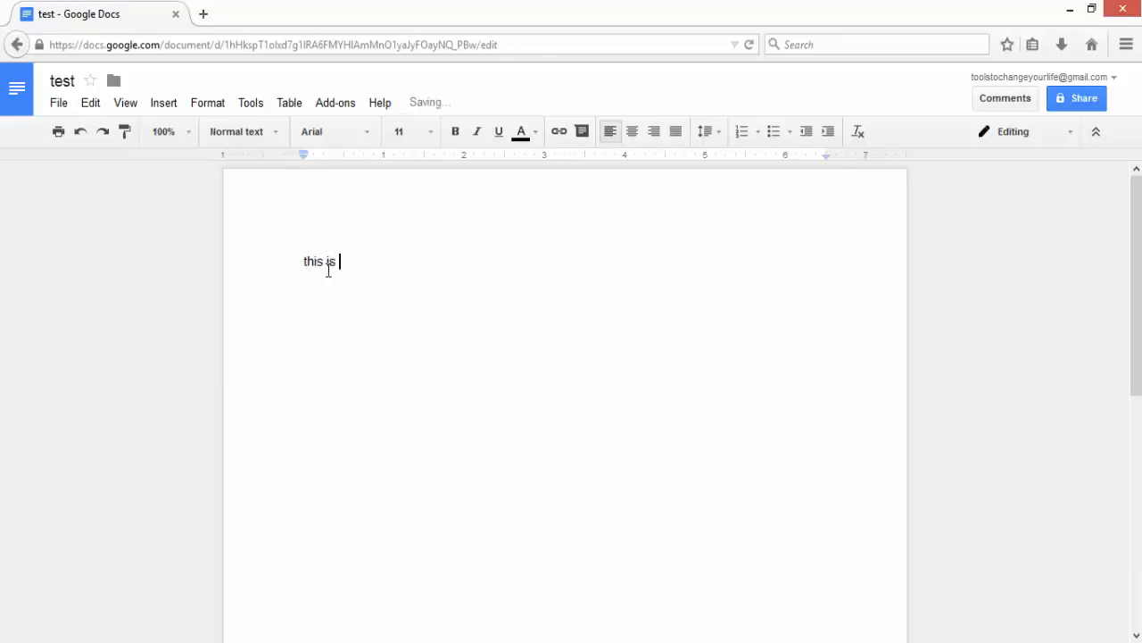
{"action": "type", "text": "test document for video"}
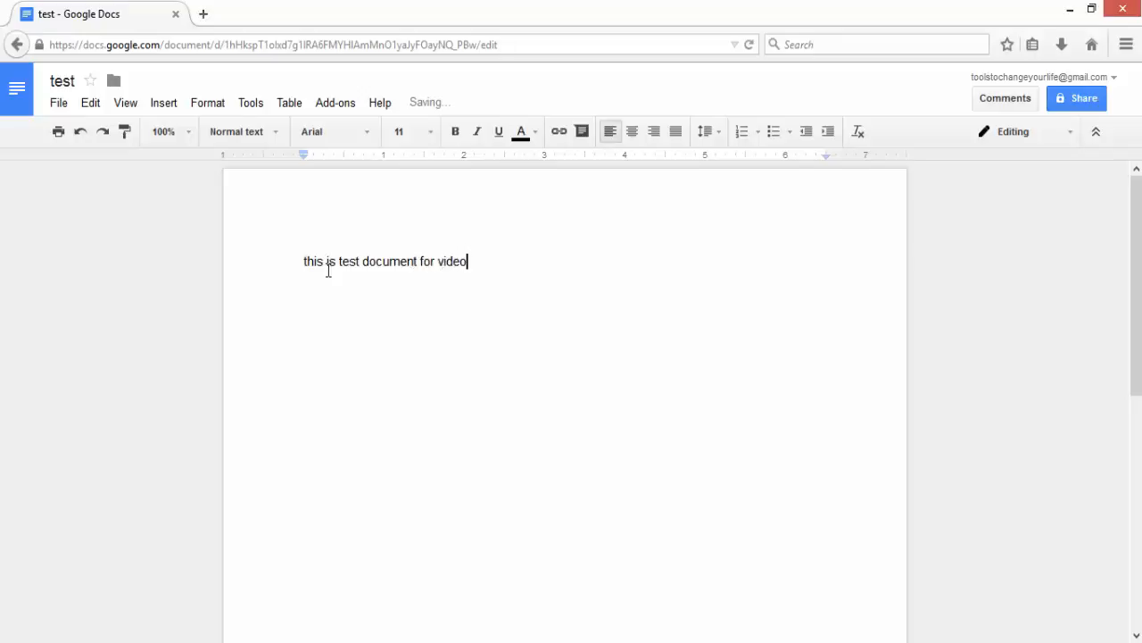
{"action": "type", "text": " tutorial."}
Select all the text and use Find and replace to change the word "this" to "where"
{"action": "left_click", "coordinate": [94, 103]}
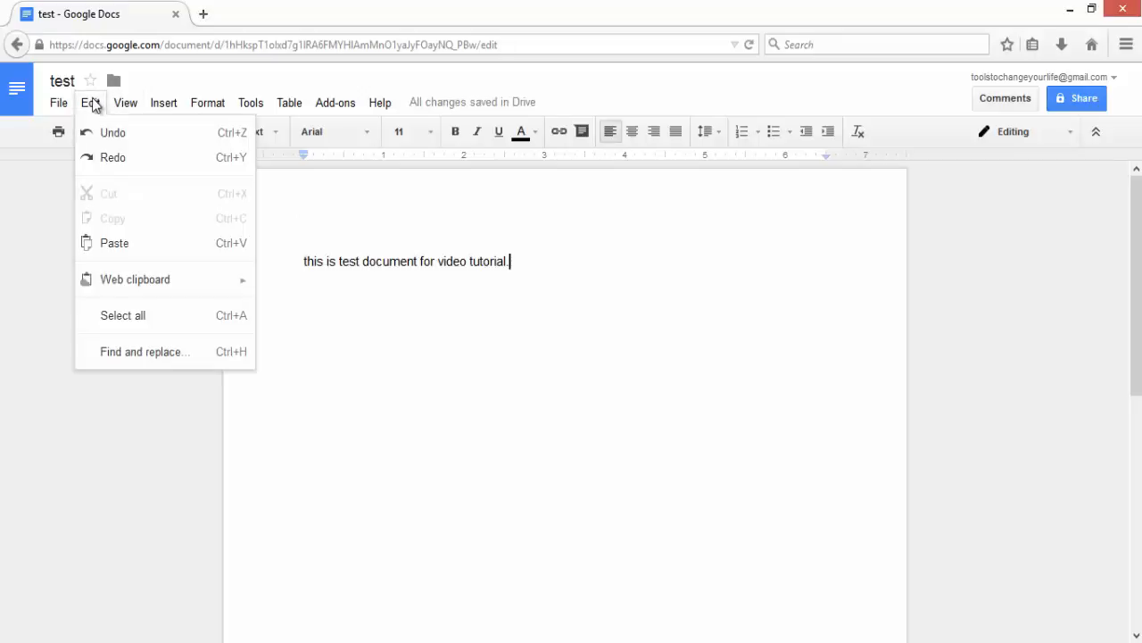
{"action": "left_click", "coordinate": [168, 314]}
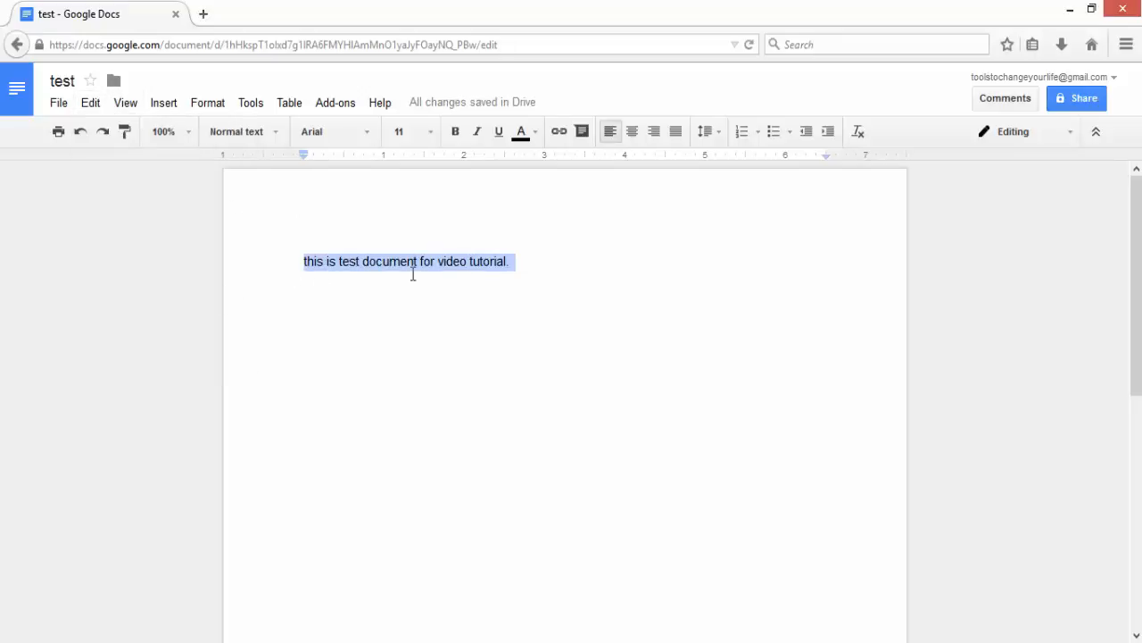
{"action": "left_click", "coordinate": [94, 103]}
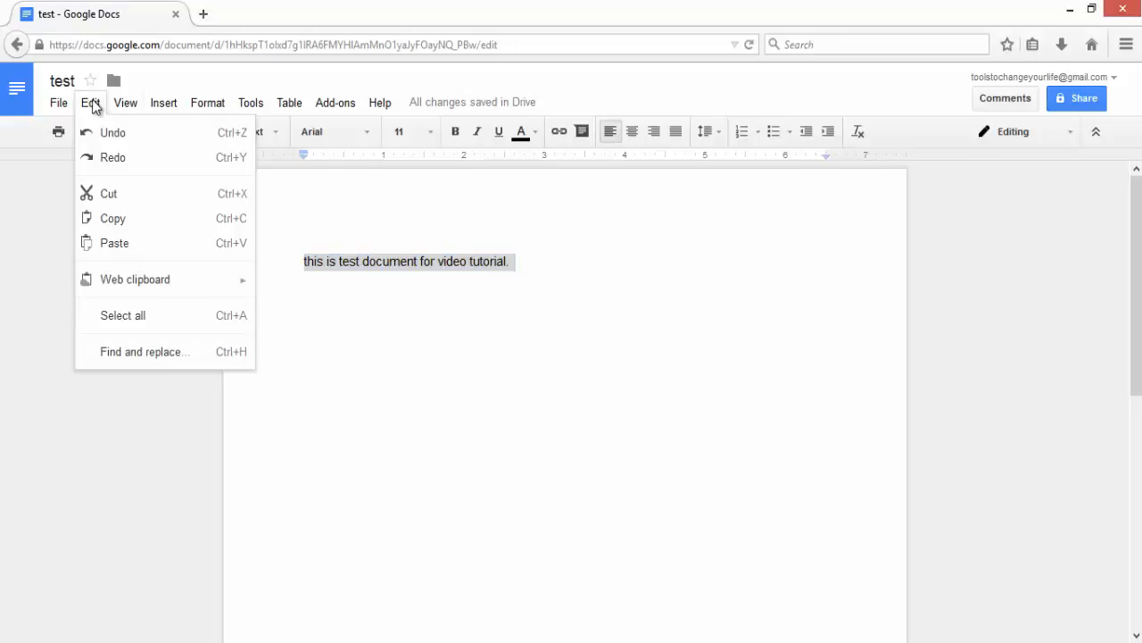
{"action": "left_click", "coordinate": [141, 348]}
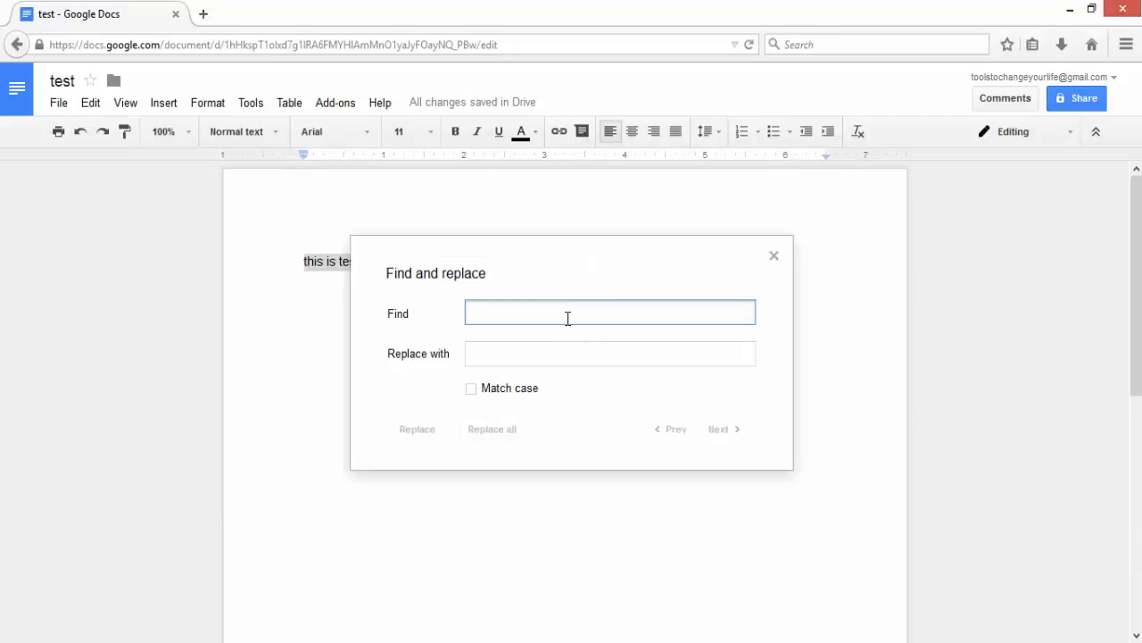
{"action": "type", "text": "this"}
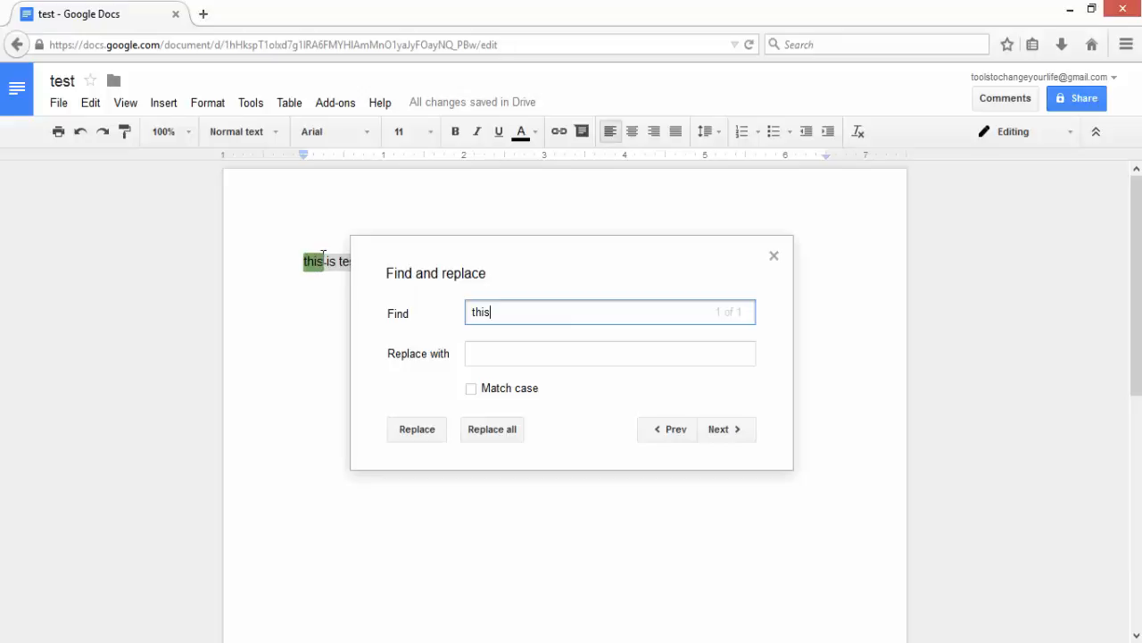
{"action": "left_click", "coordinate": [499, 356]}
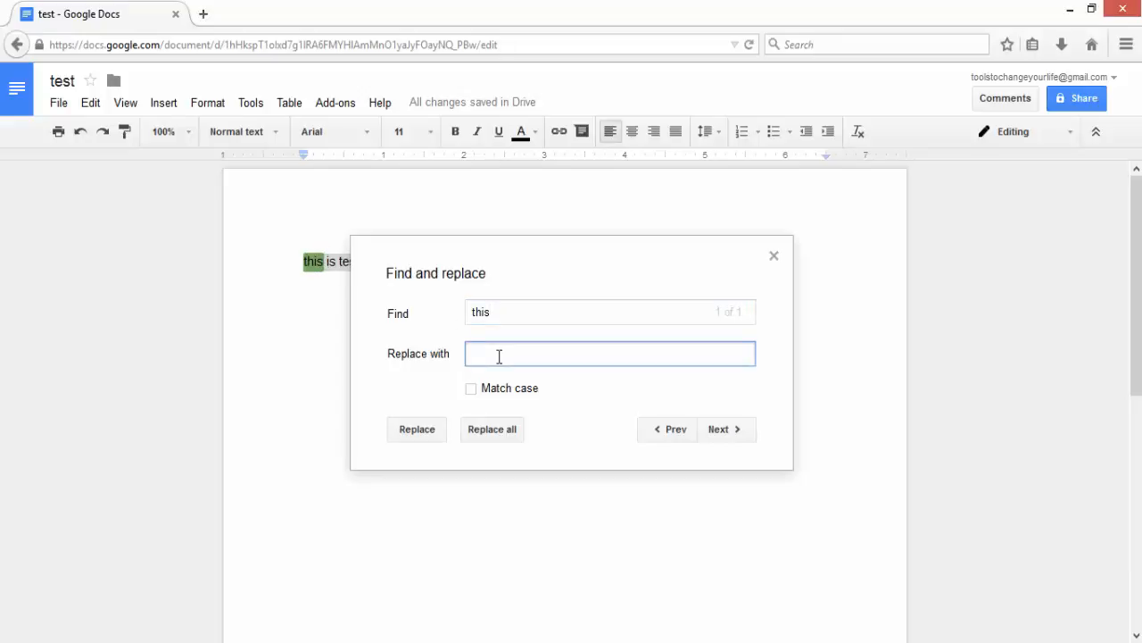
{"action": "type", "text": "where"}
{"action": "left_click", "coordinate": [427, 430]}
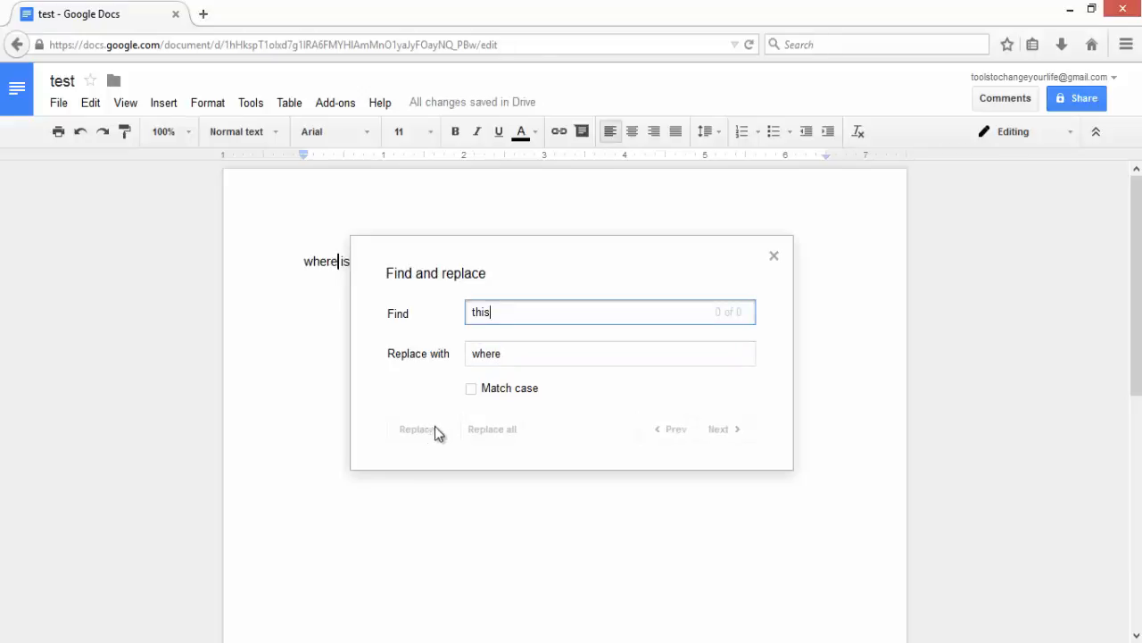
Replace the word "where" with "this" using Find and replace, and close the dialog
{"action": "double_click", "coordinate": [504, 308]}
{"action": "type", "text": "where"}
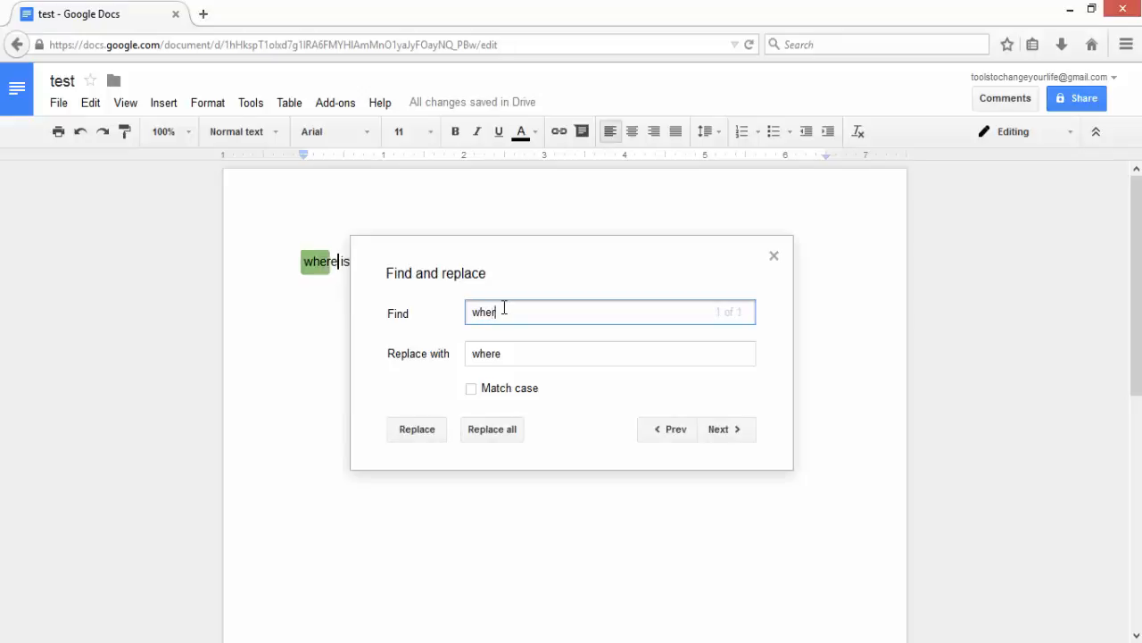
{"action": "left_click", "coordinate": [519, 354]}
{"action": "double_click", "coordinate": [517, 355]}
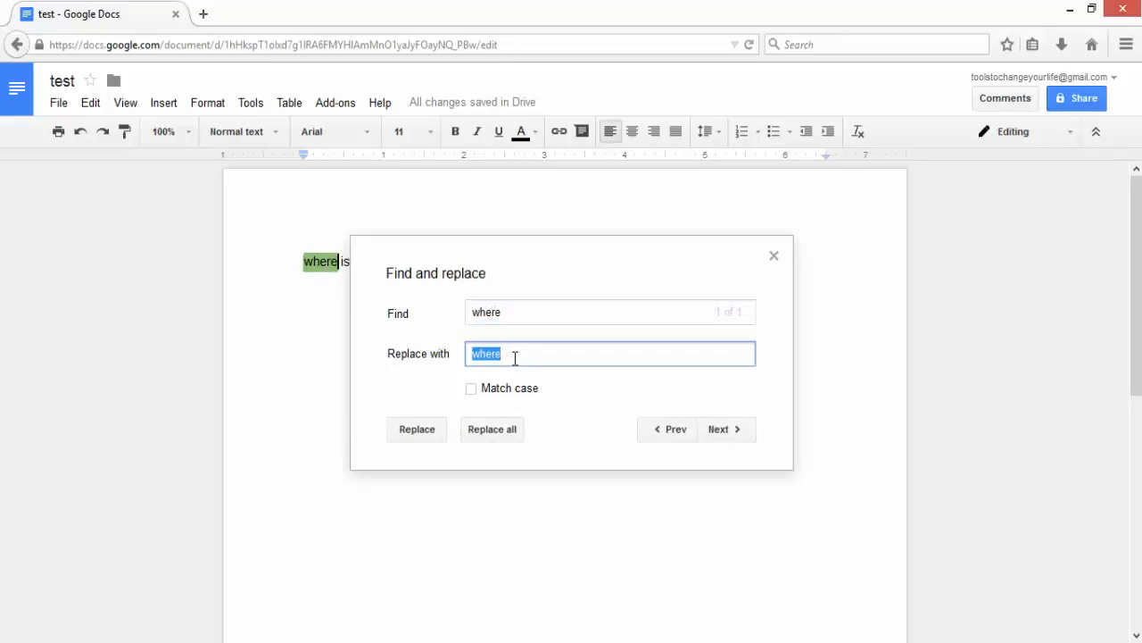
{"action": "type", "text": "this"}
{"action": "left_click", "coordinate": [429, 432]}
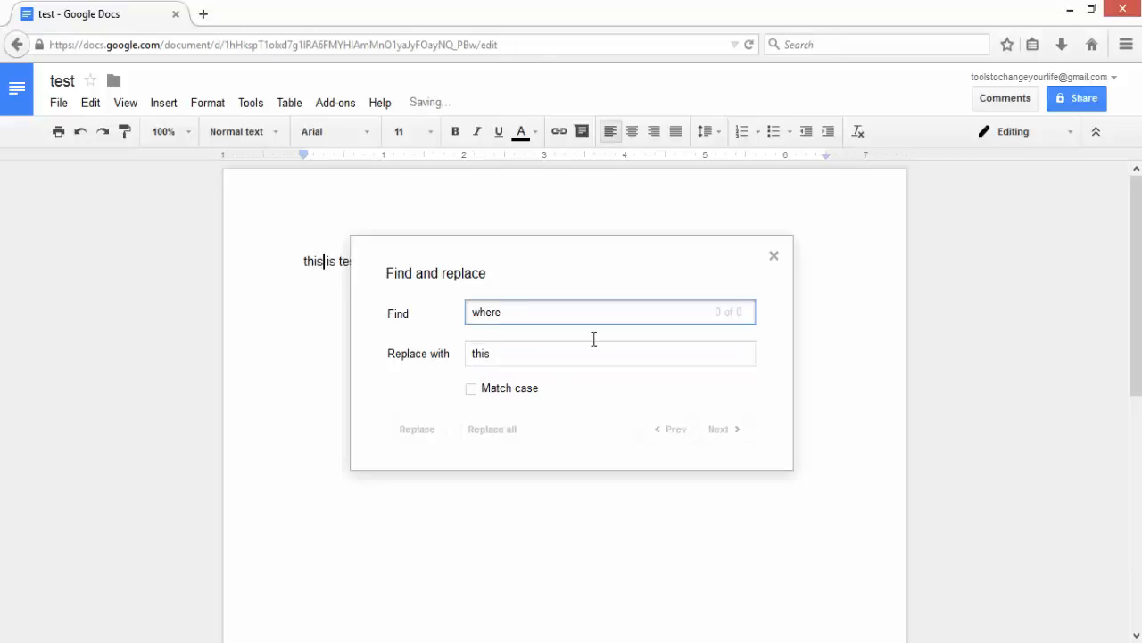
{"action": "left_click", "coordinate": [775, 257]}
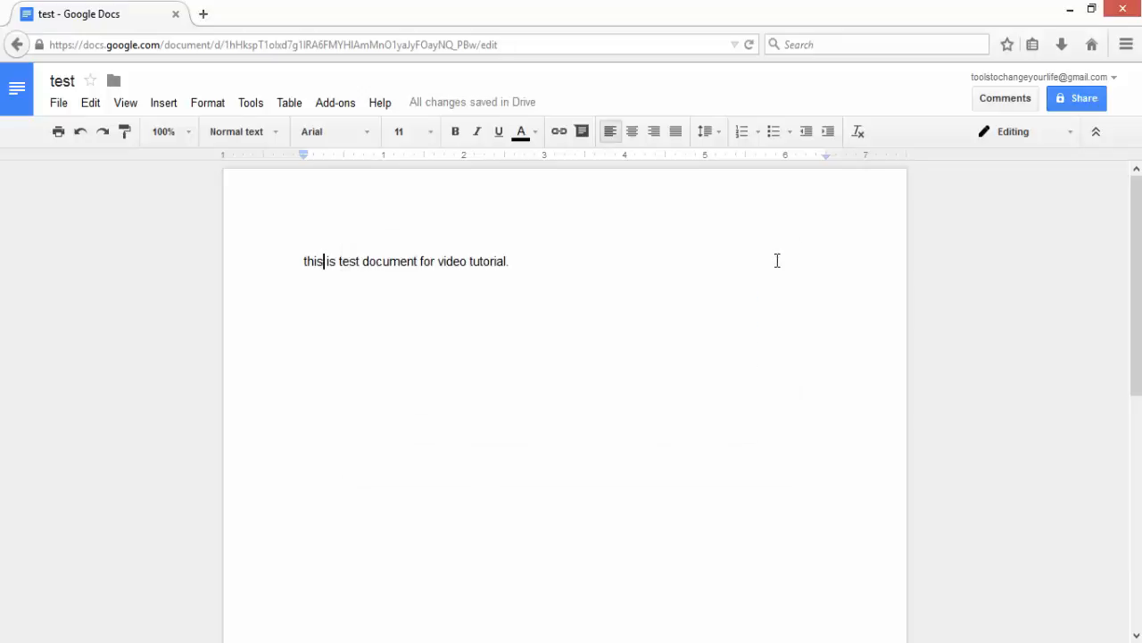
Show the equation toolbar in the document editor
{"action": "left_click", "coordinate": [127, 104]}
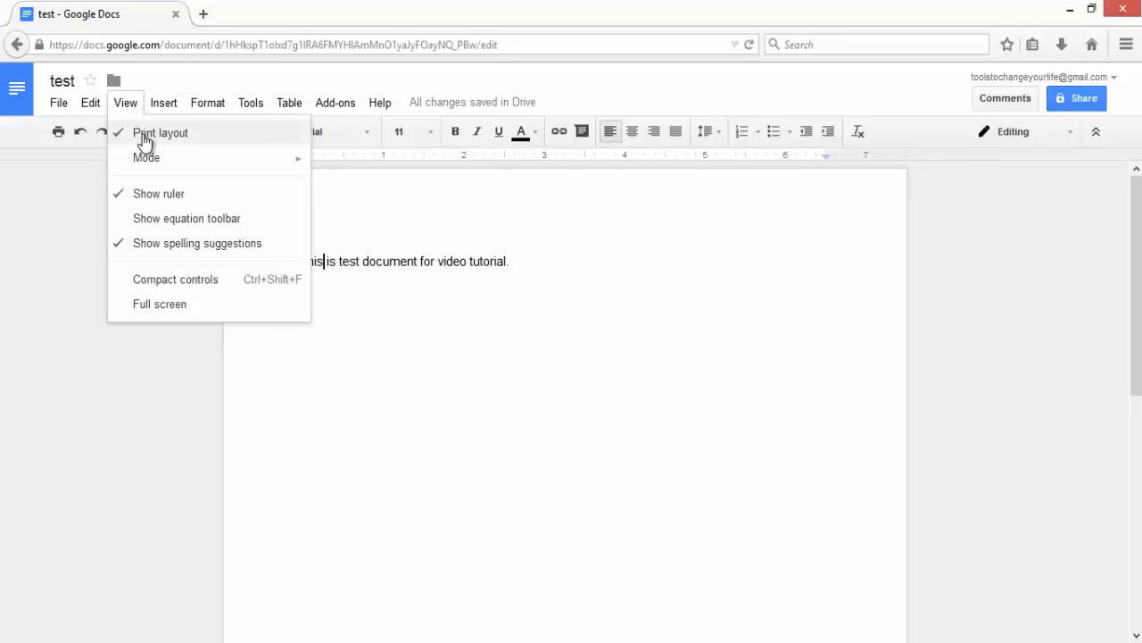
{"action": "mouse_move", "coordinate": [154, 165]}
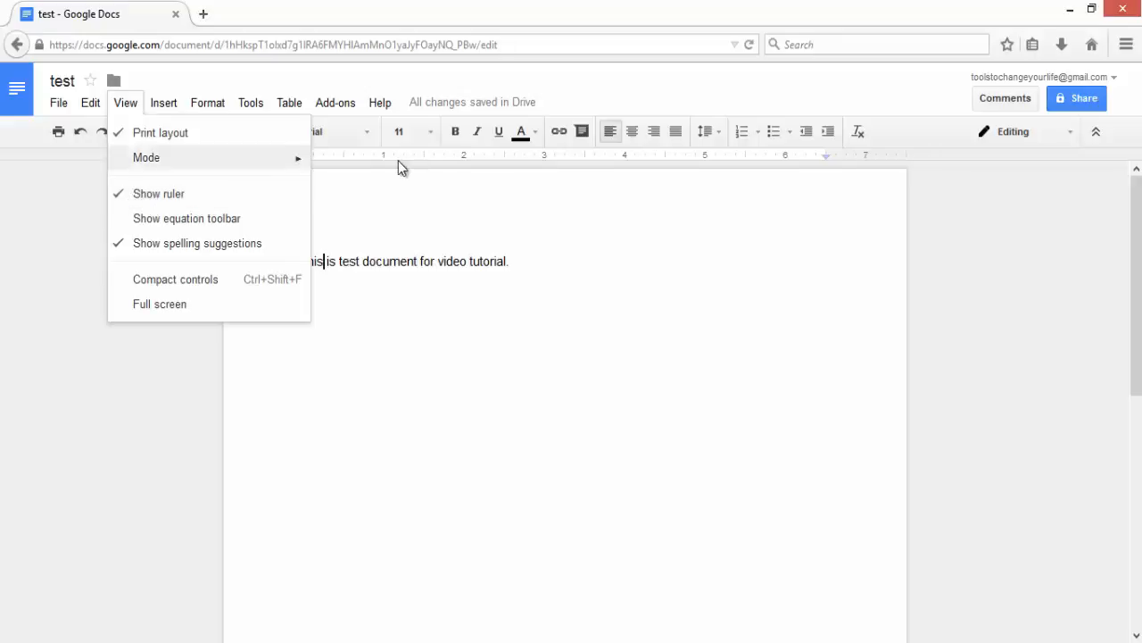
{"action": "left_click", "coordinate": [202, 222]}
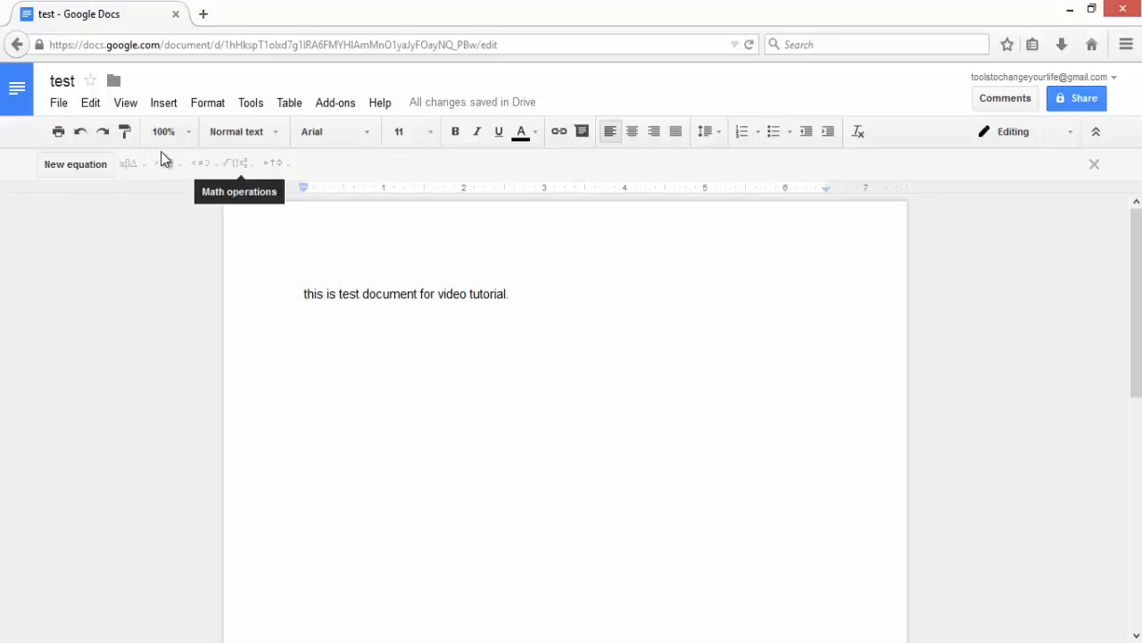
Hide the equation toolbar in the document editor
{"action": "left_click", "coordinate": [129, 106]}
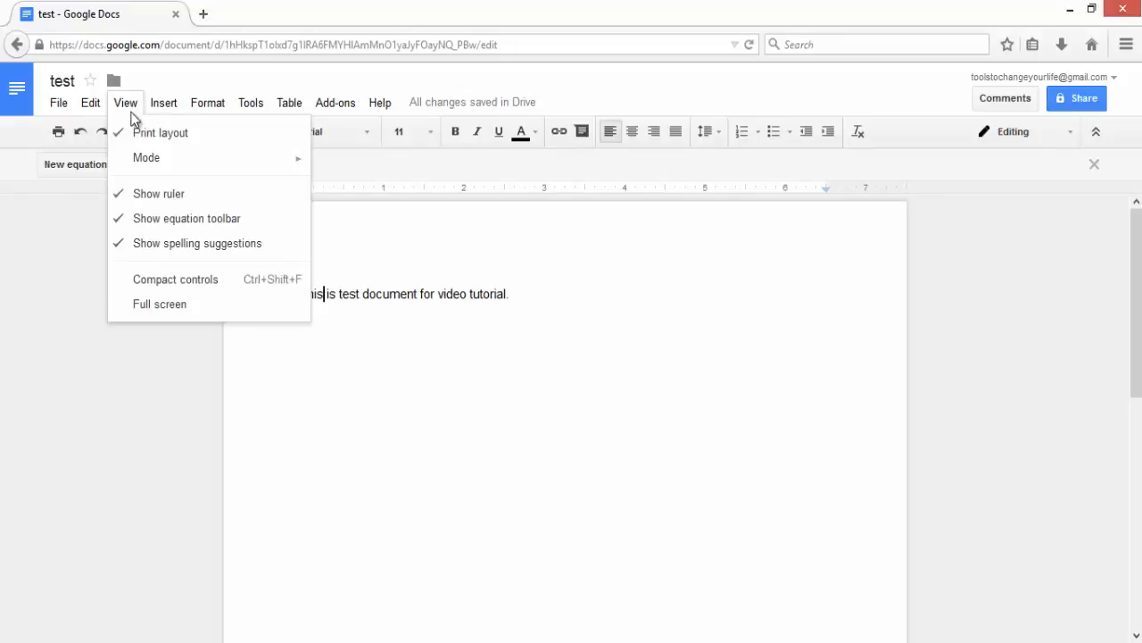
{"action": "left_click", "coordinate": [135, 222]}
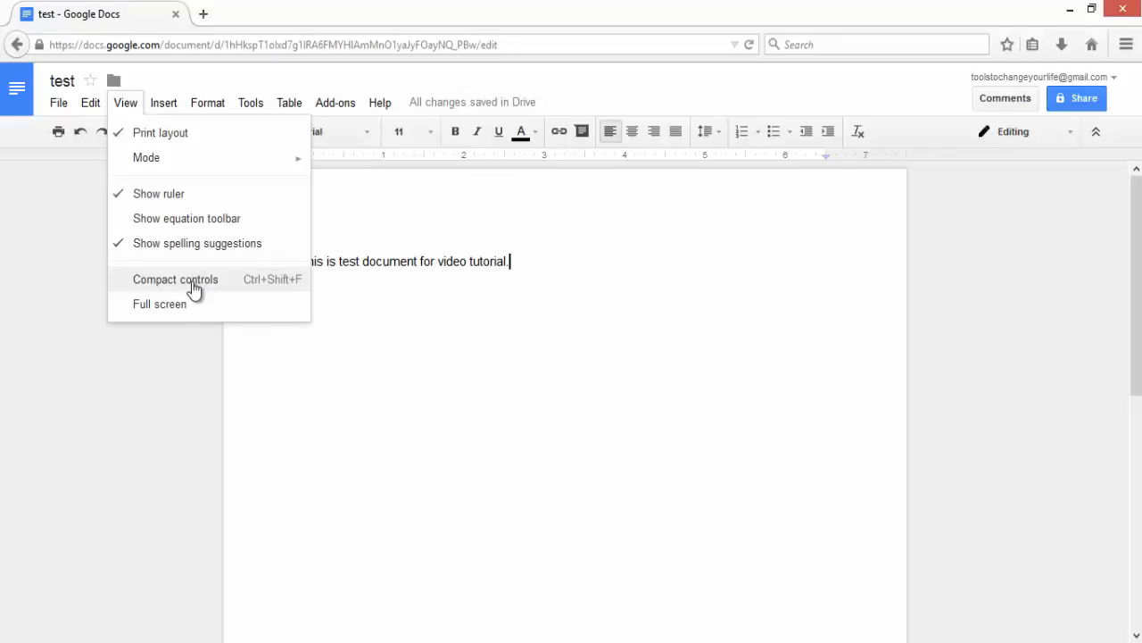
Switch the editor to compact controls and back to the full menus, twice
{"action": "left_click", "coordinate": [193, 284]}
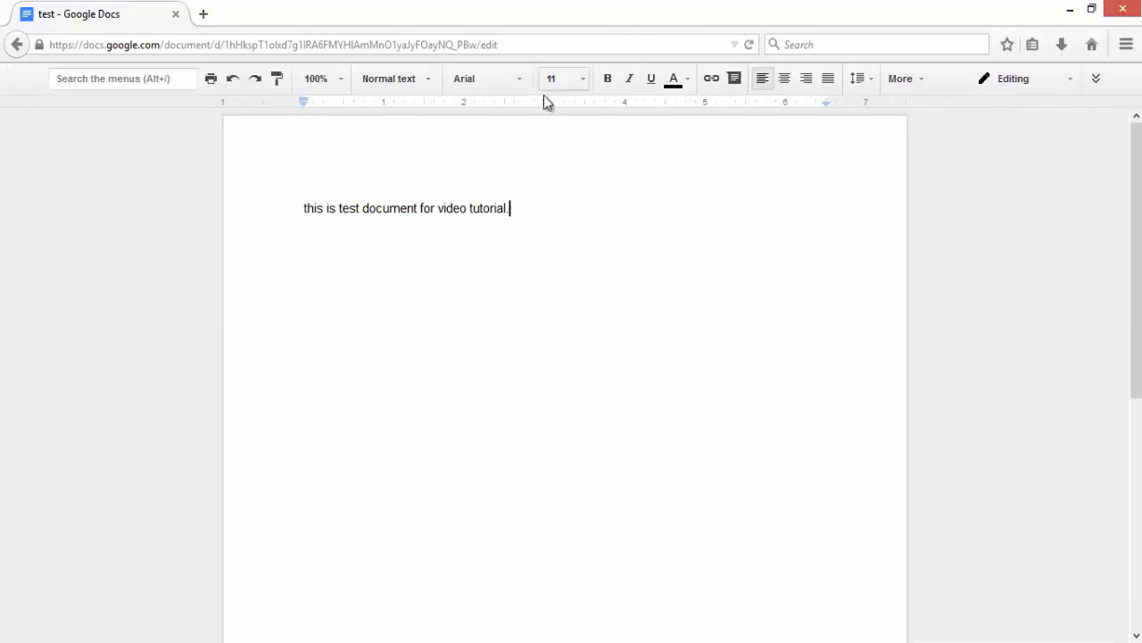
{"action": "left_click", "coordinate": [1095, 80]}
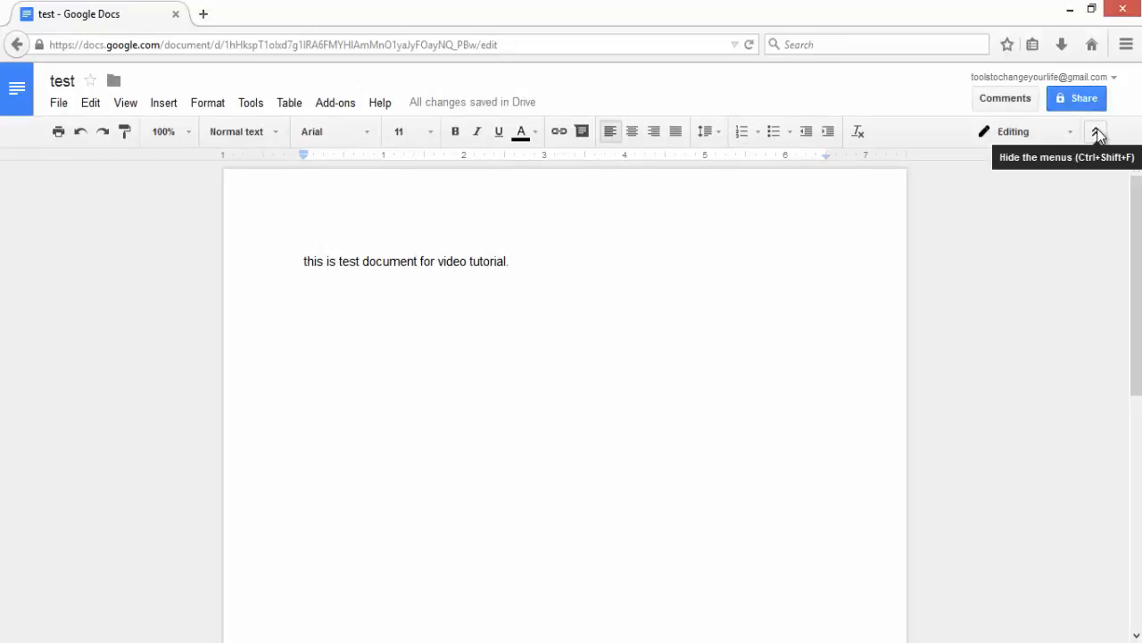
{"action": "left_click", "coordinate": [1097, 132]}
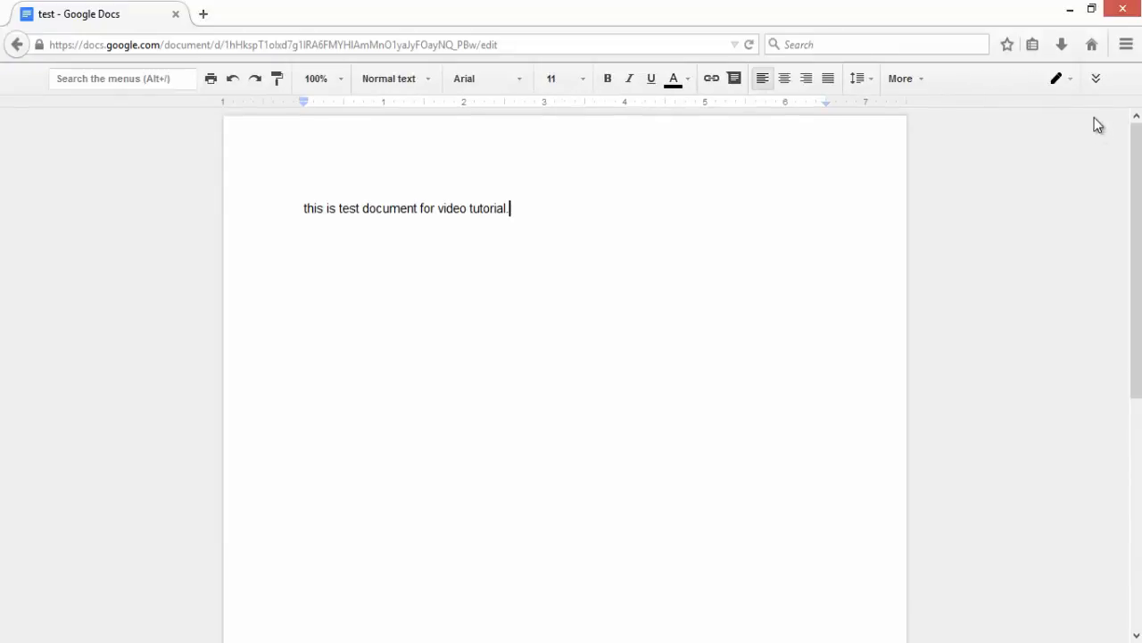
{"action": "left_click", "coordinate": [1091, 83]}
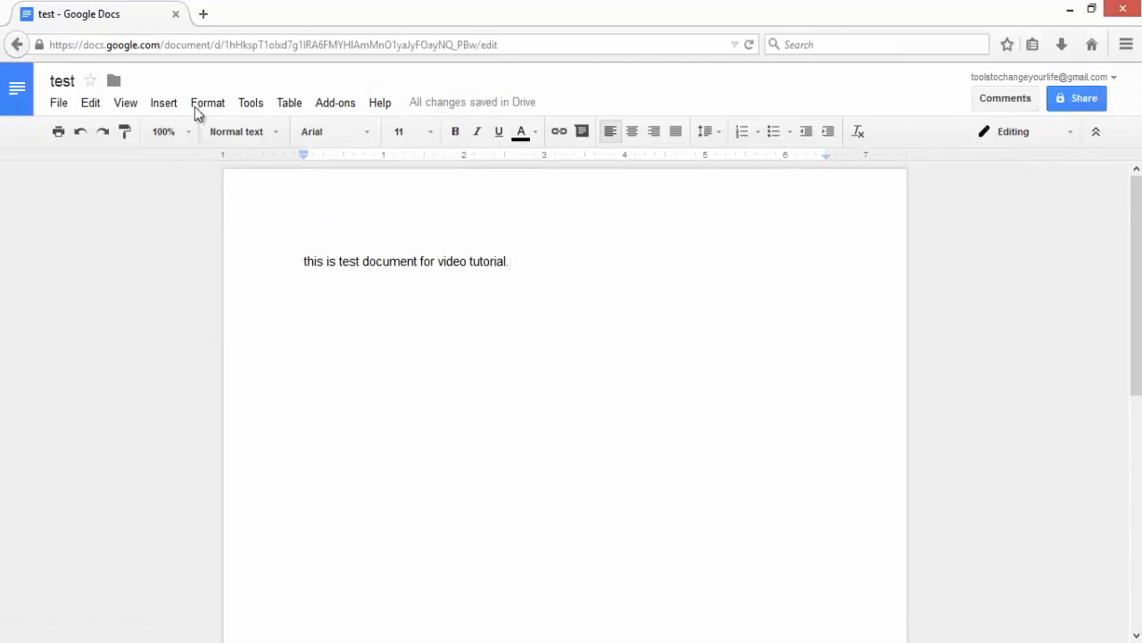
Insert a 7 x 3 table below the first line and add a blank line between the text and the table
{"action": "left_click", "coordinate": [127, 106]}
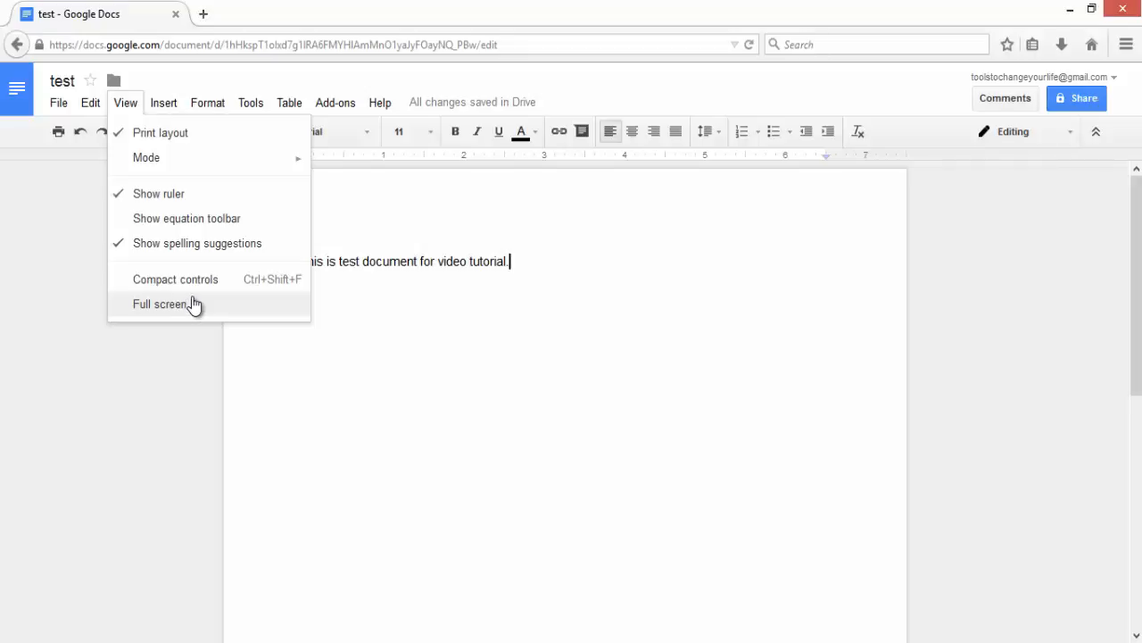
{"action": "mouse_move", "coordinate": [162, 88]}
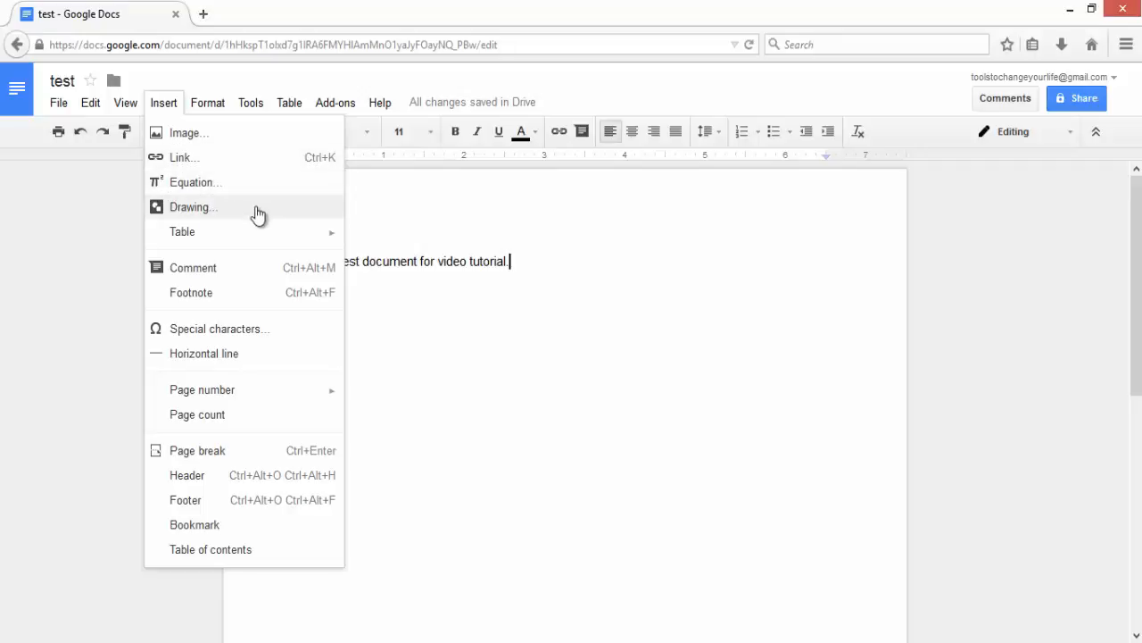
{"action": "mouse_move", "coordinate": [258, 238]}
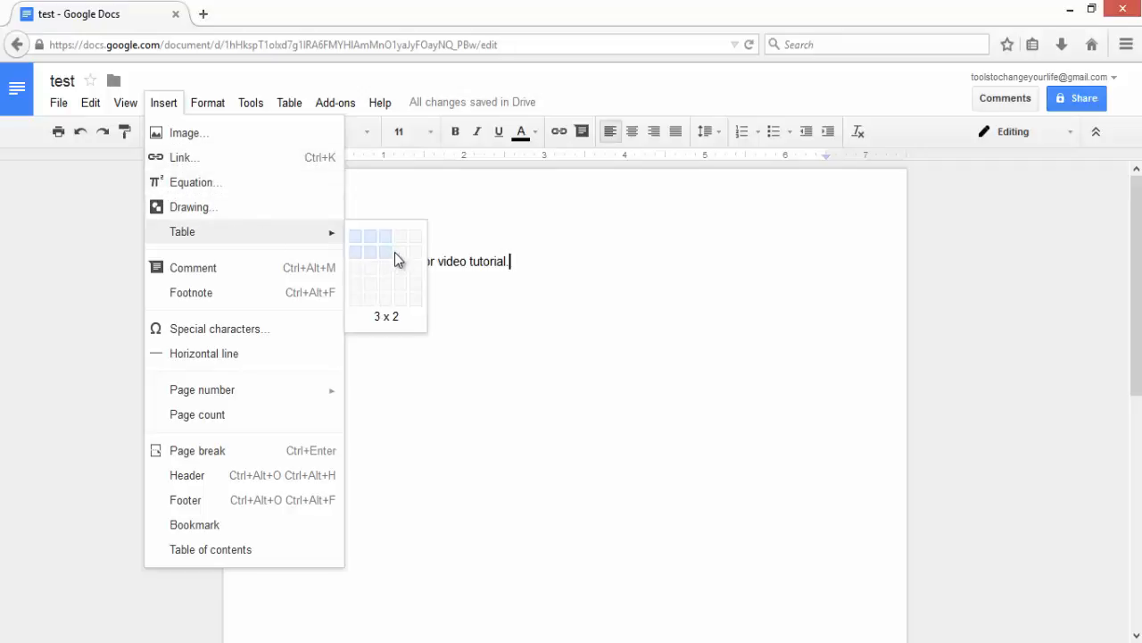
{"action": "left_click", "coordinate": [445, 274]}
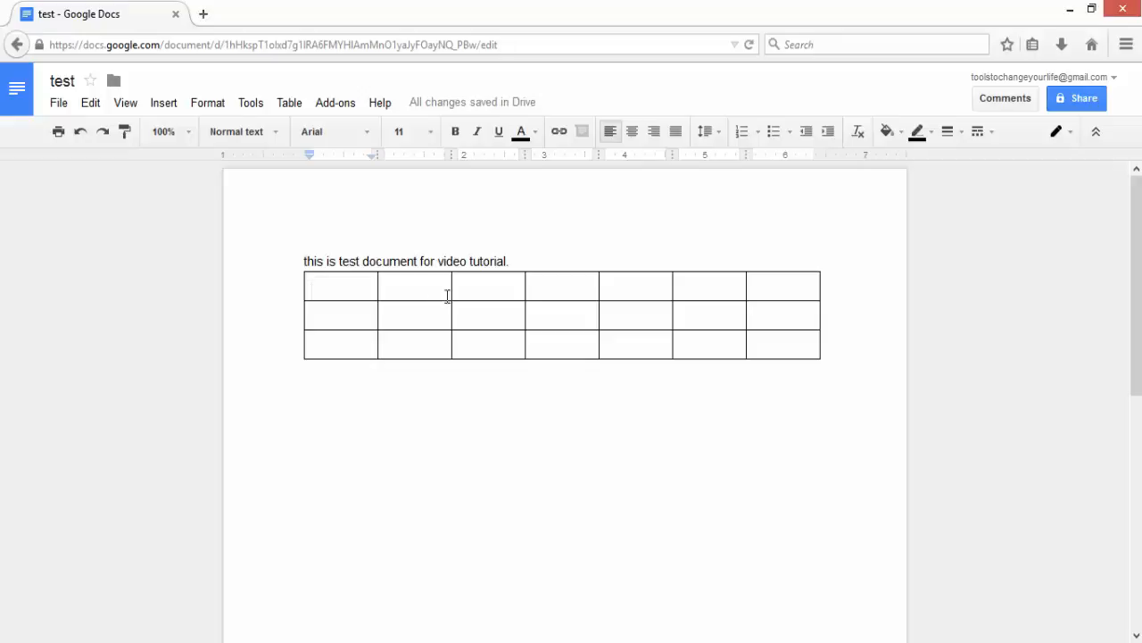
{"action": "left_click", "coordinate": [524, 261]}
{"action": "key", "text": "Return"}
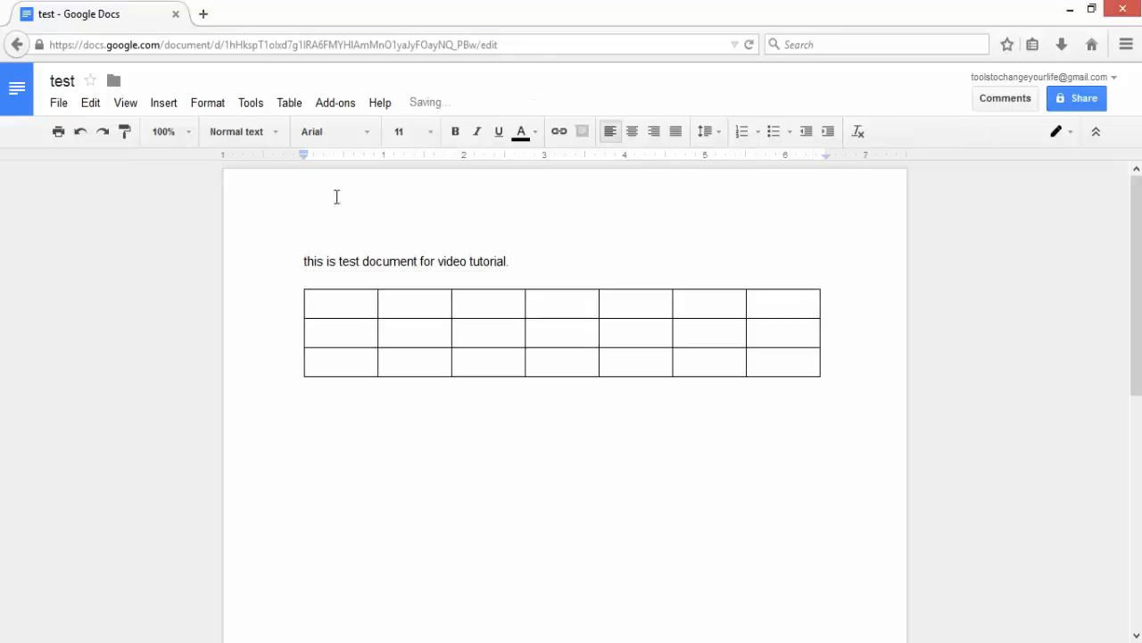
Browse the arrow symbols among the special characters down to the end of the list, and close the dialog
{"action": "left_click", "coordinate": [169, 103]}
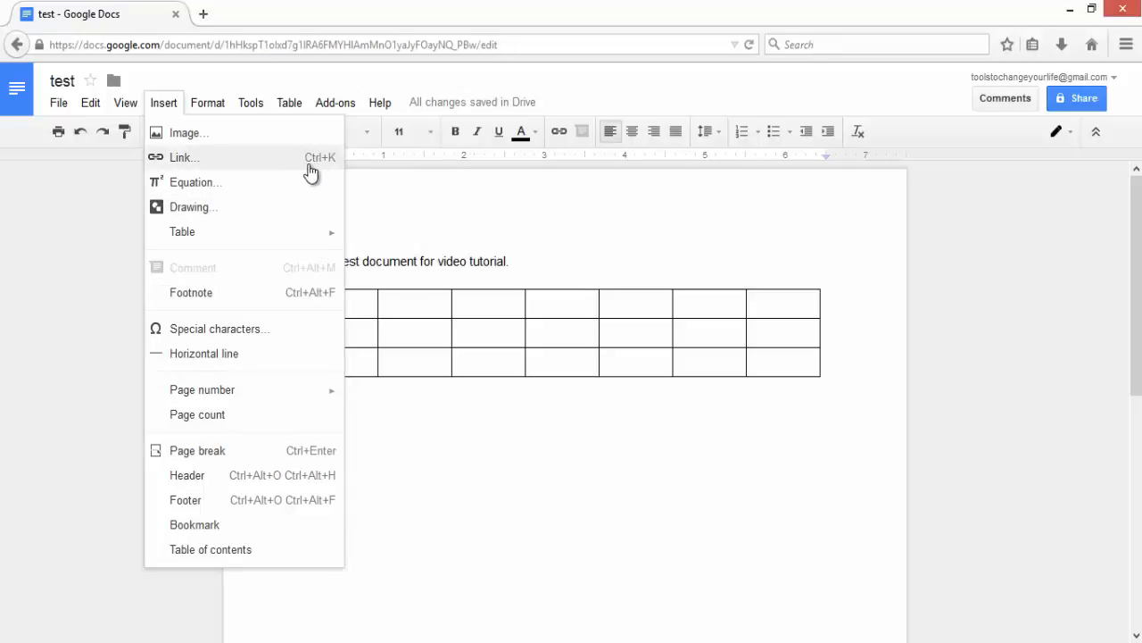
{"action": "left_click", "coordinate": [263, 336]}
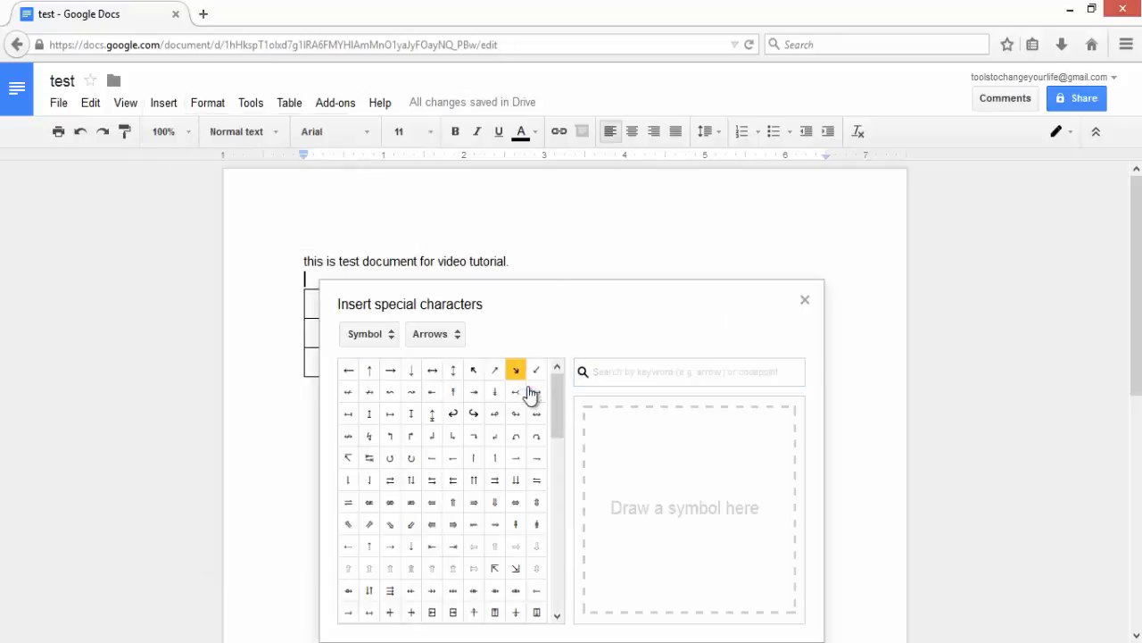
{"action": "left_click_drag", "start_coordinate": [559, 421], "coordinate": [557, 589]}
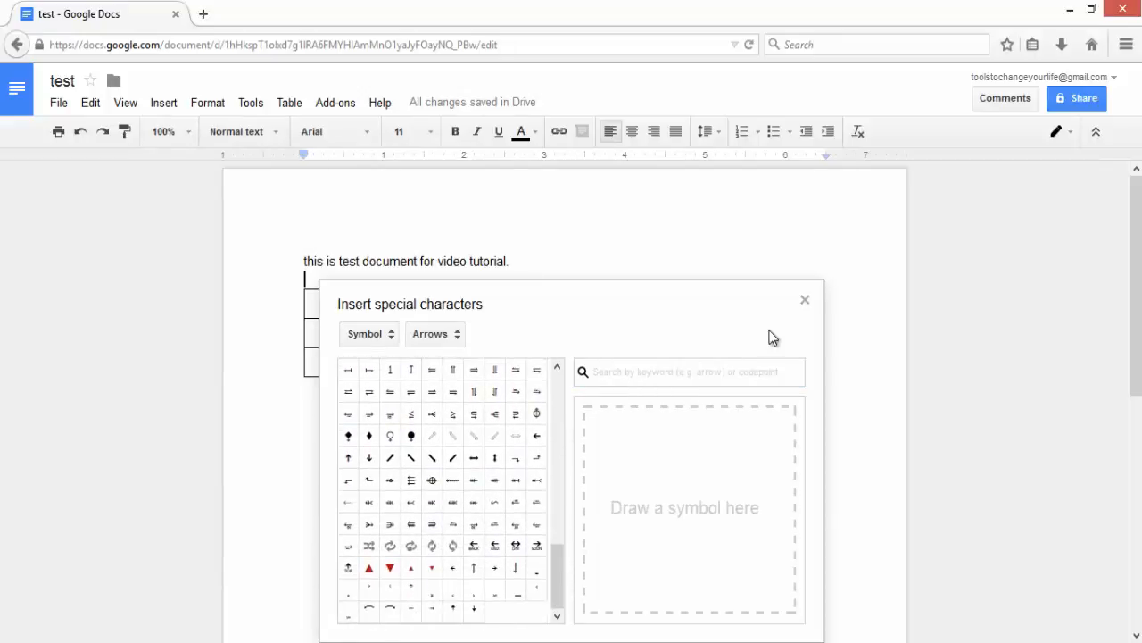
{"action": "left_click", "coordinate": [806, 308]}
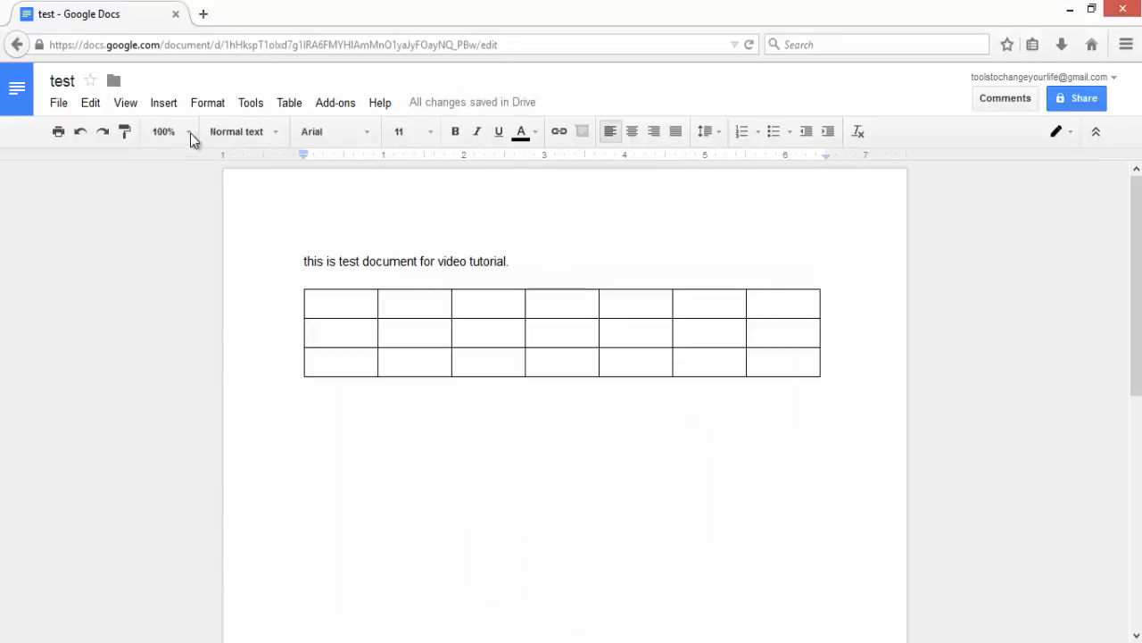
{"action": "left_click", "coordinate": [176, 107]}
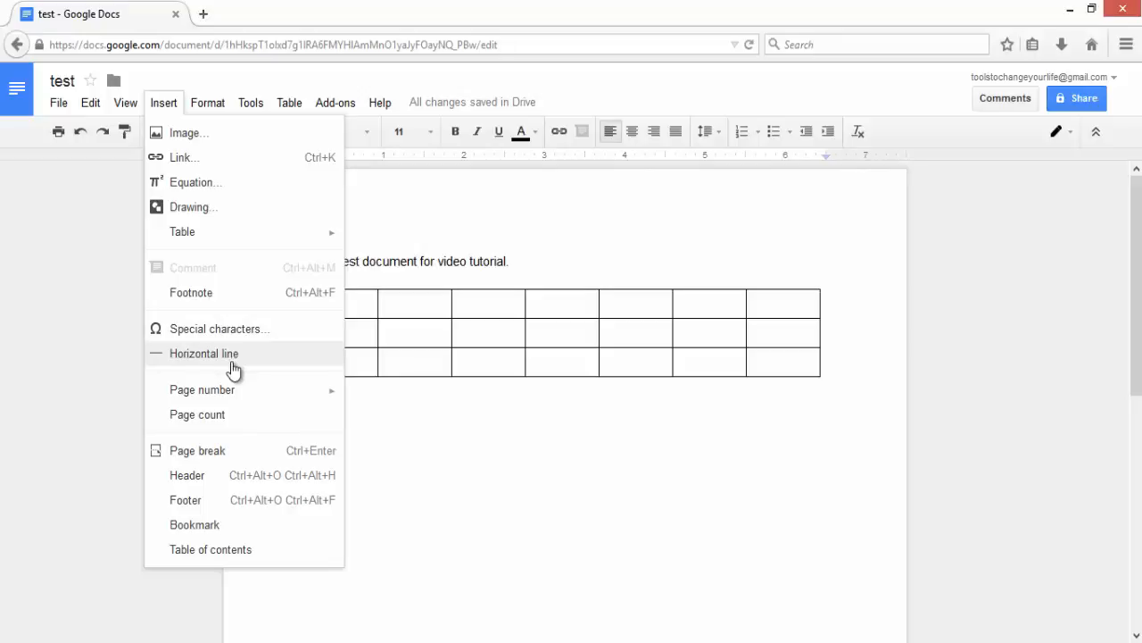
{"action": "mouse_move", "coordinate": [234, 399]}
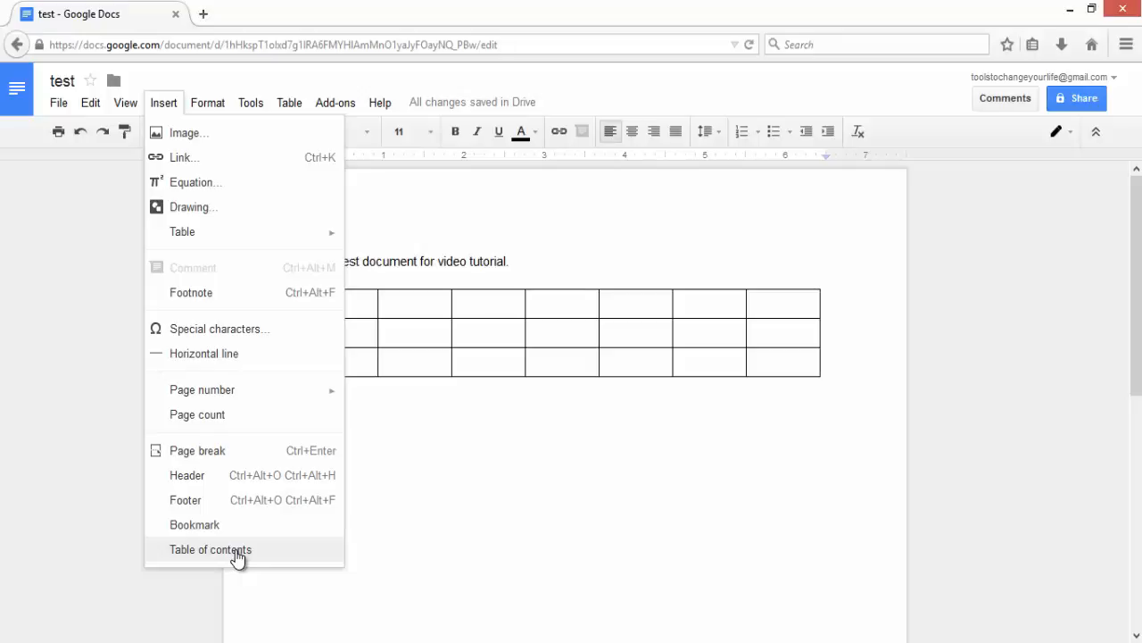
{"action": "mouse_move", "coordinate": [221, 108]}
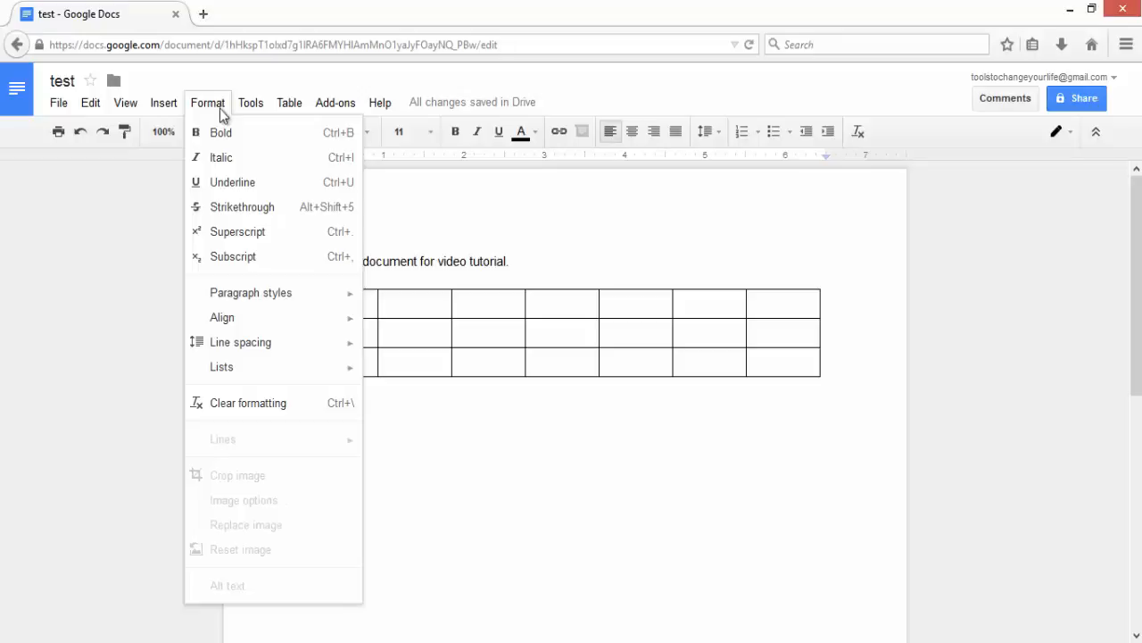
Select the whole first line of text and align it to the center
{"action": "left_click", "coordinate": [418, 264]}
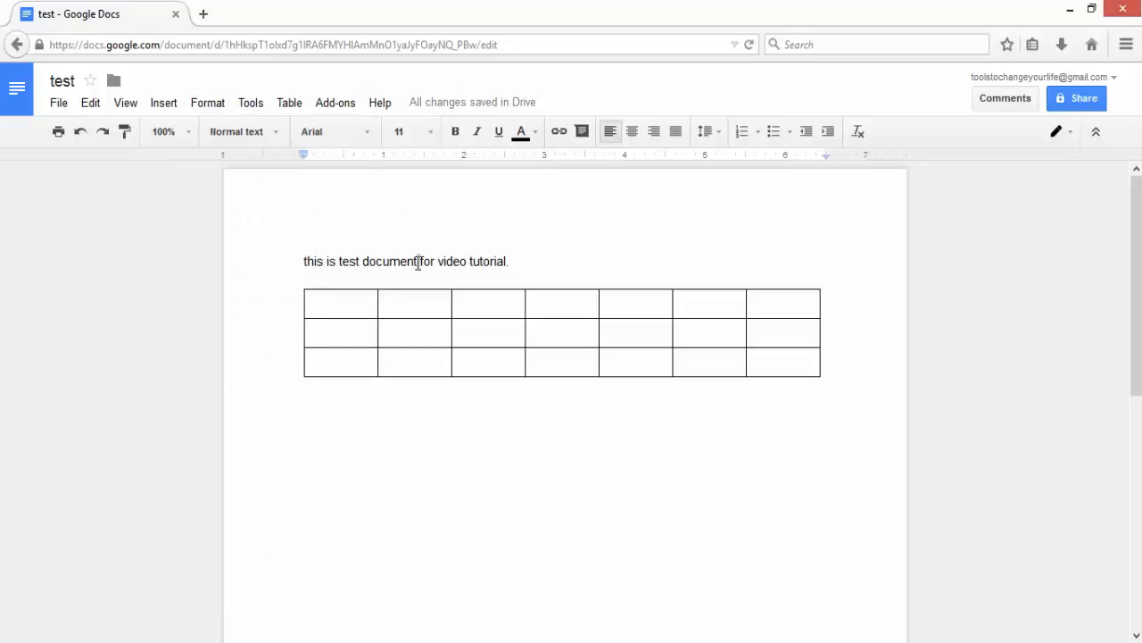
{"action": "triple_click", "coordinate": [418, 264]}
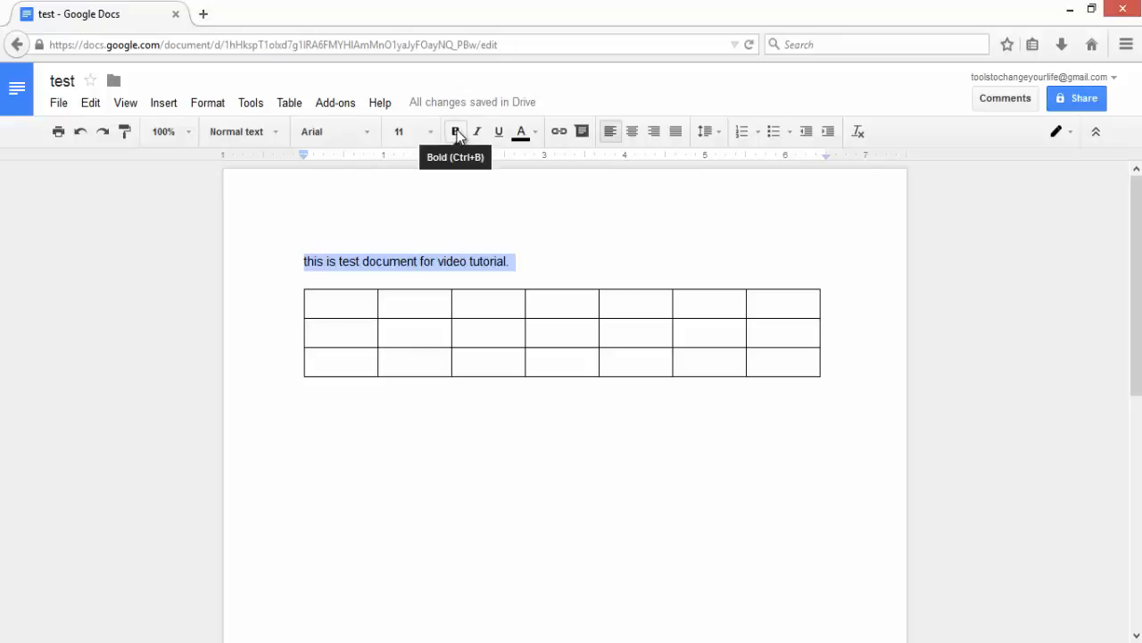
{"action": "left_click", "coordinate": [205, 103]}
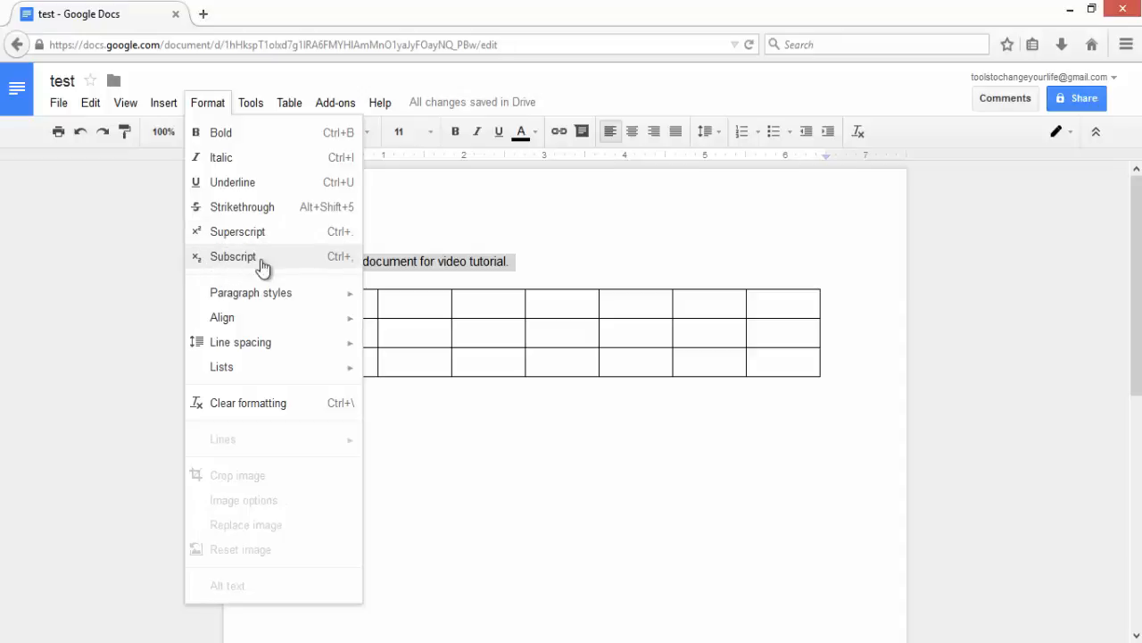
{"action": "mouse_move", "coordinate": [280, 300]}
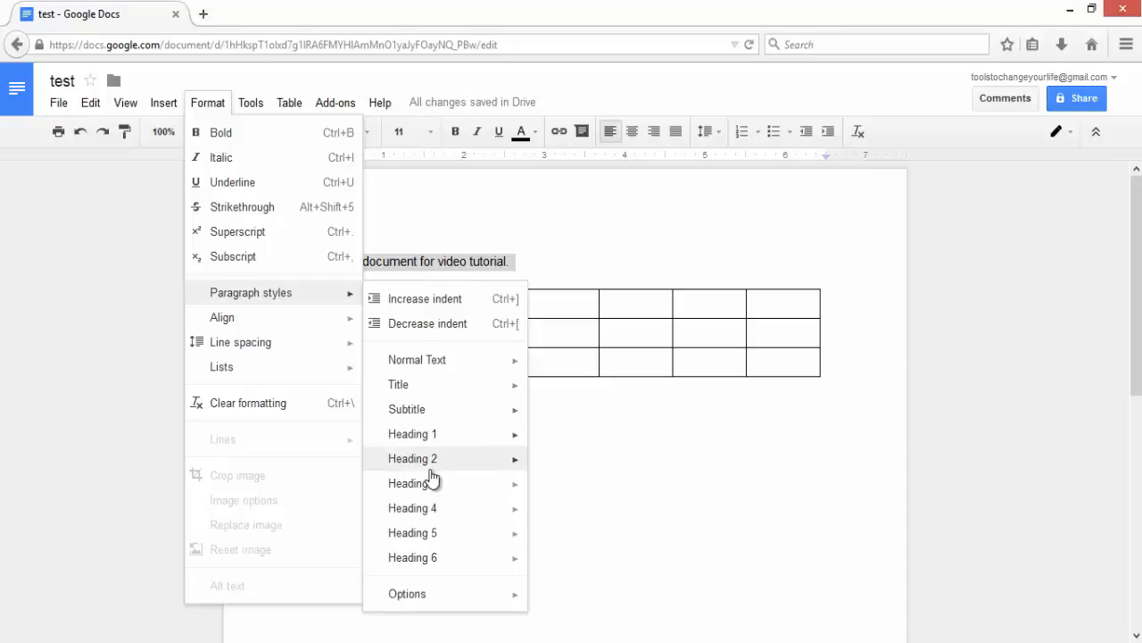
{"action": "mouse_move", "coordinate": [416, 553]}
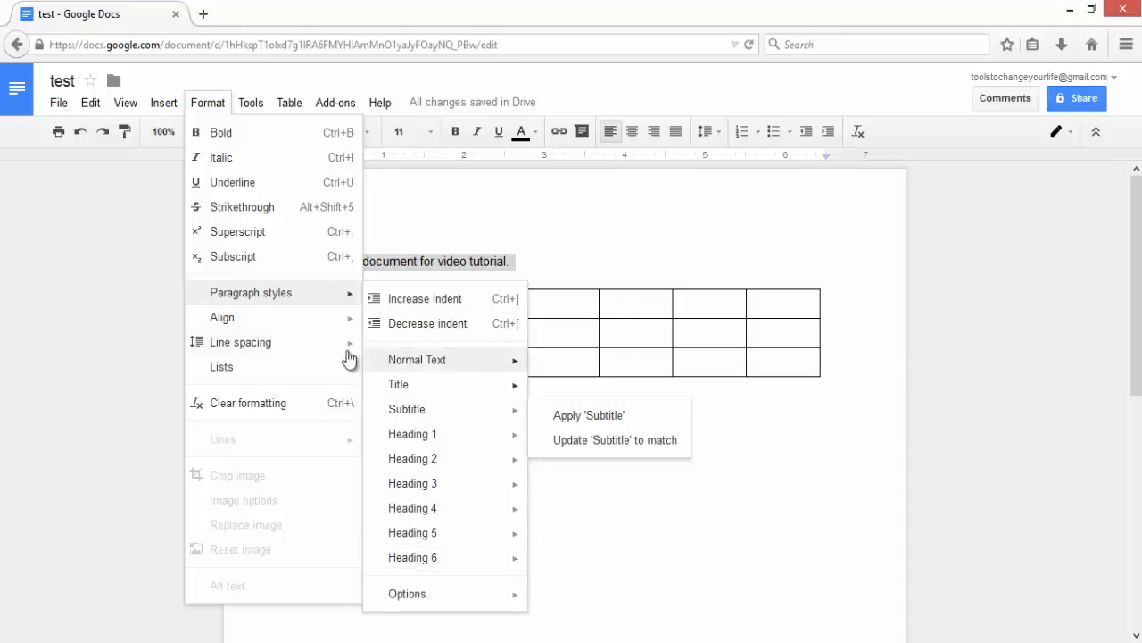
{"action": "mouse_move", "coordinate": [330, 329]}
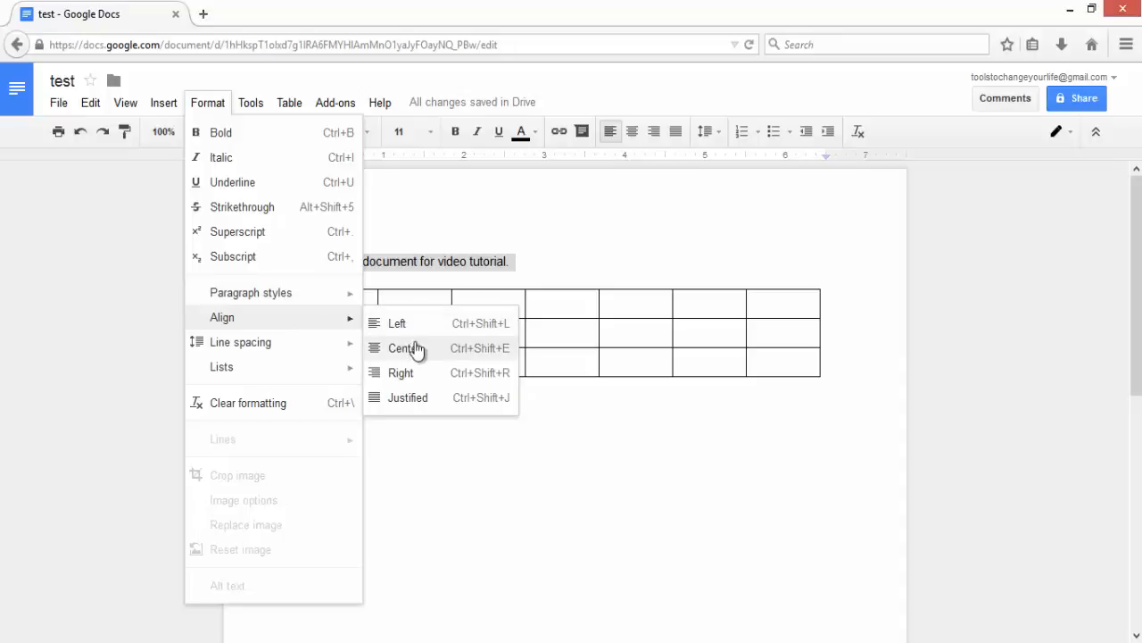
{"action": "left_click", "coordinate": [414, 346]}
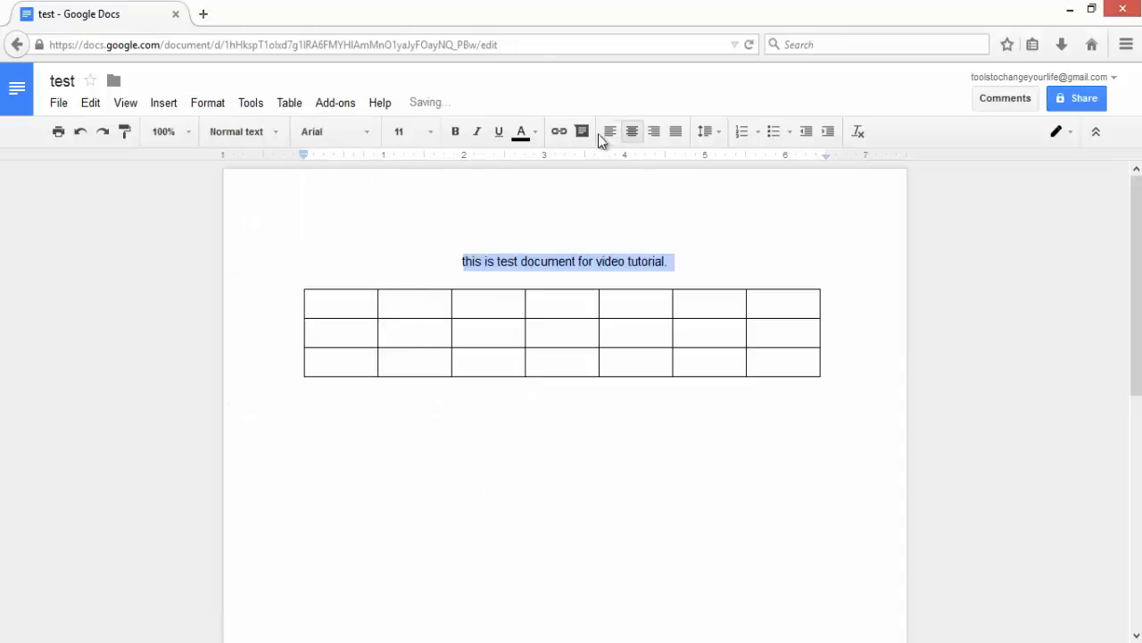
Try right and justified alignment on the selected line, and return it to center alignment
{"action": "left_click", "coordinate": [651, 132]}
{"action": "left_click", "coordinate": [671, 133]}
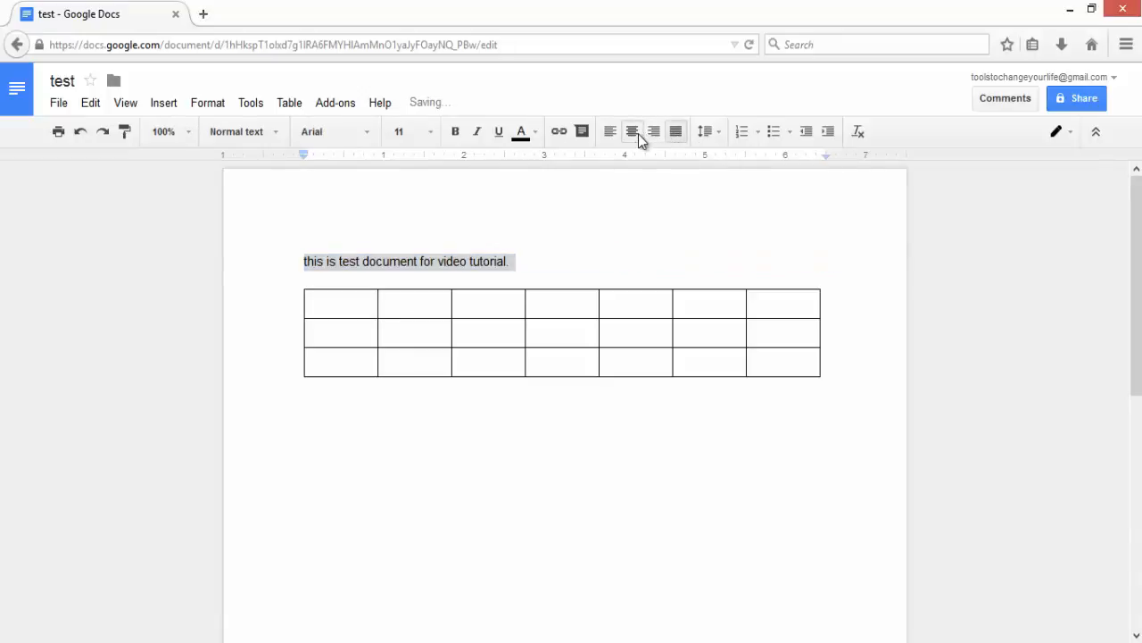
{"action": "left_click", "coordinate": [638, 134]}
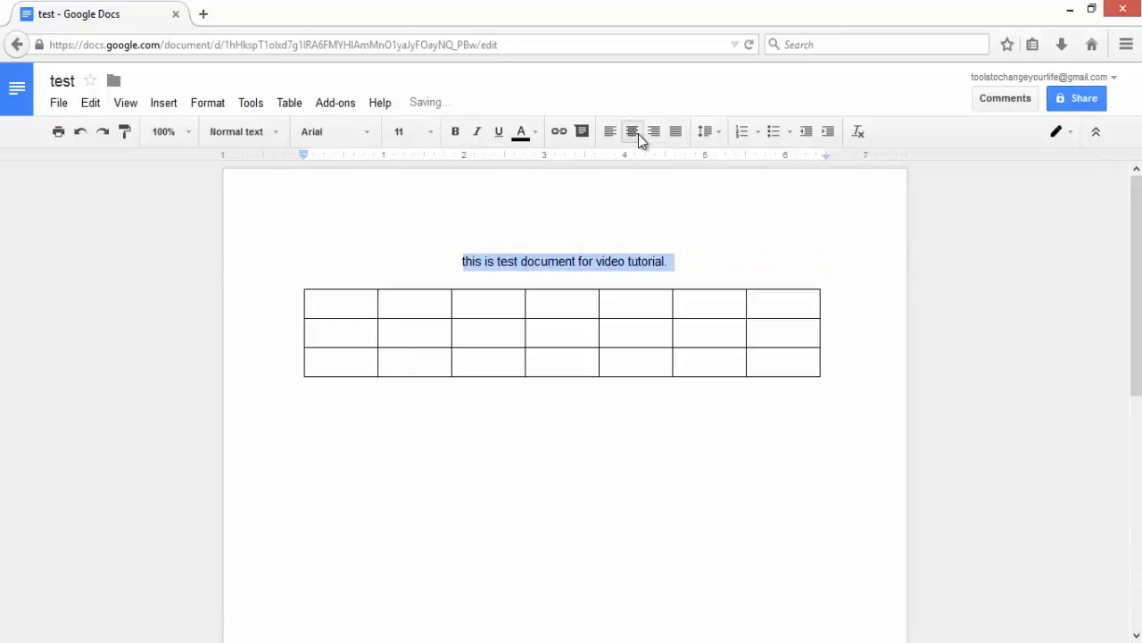
Clear the formatting of the selected line and center it again
{"action": "left_click", "coordinate": [222, 106]}
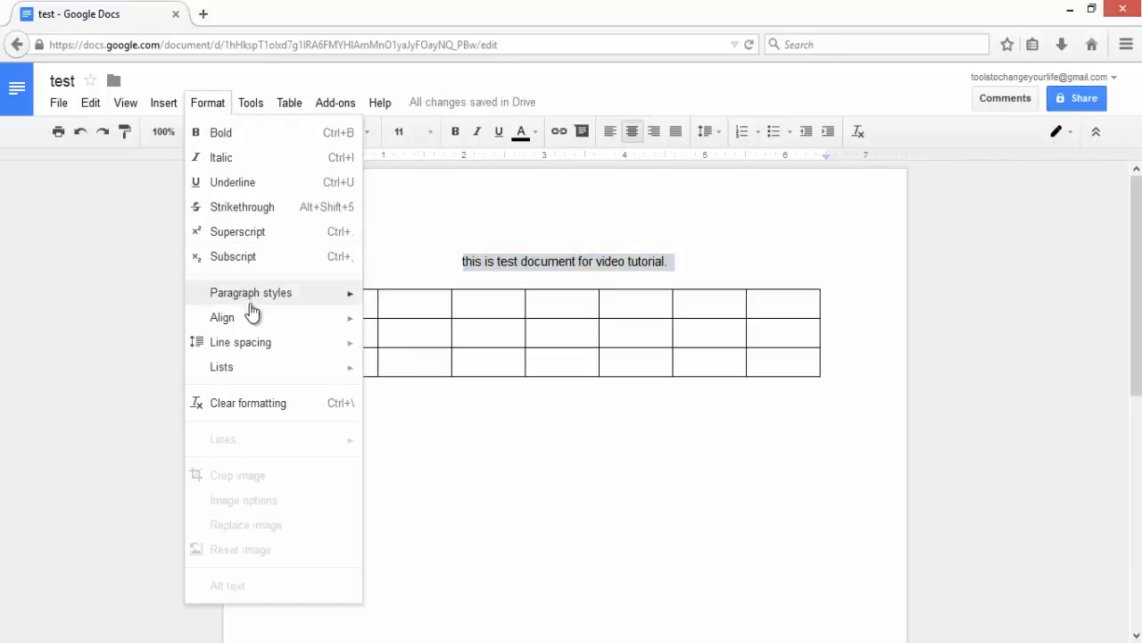
{"action": "mouse_move", "coordinate": [272, 352]}
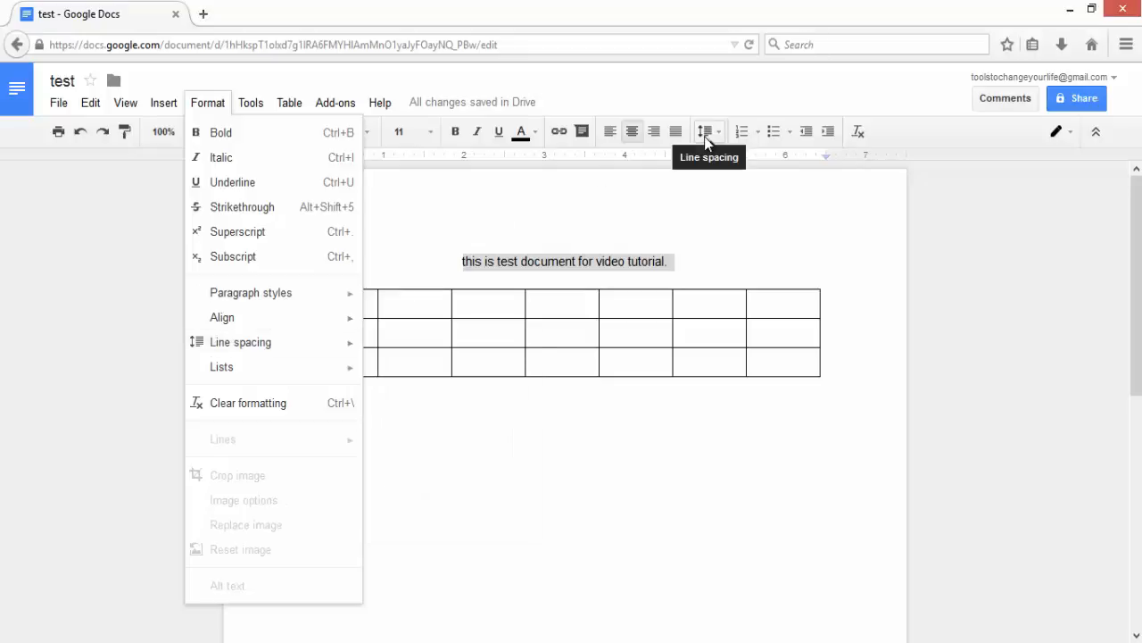
{"action": "left_click", "coordinate": [265, 403]}
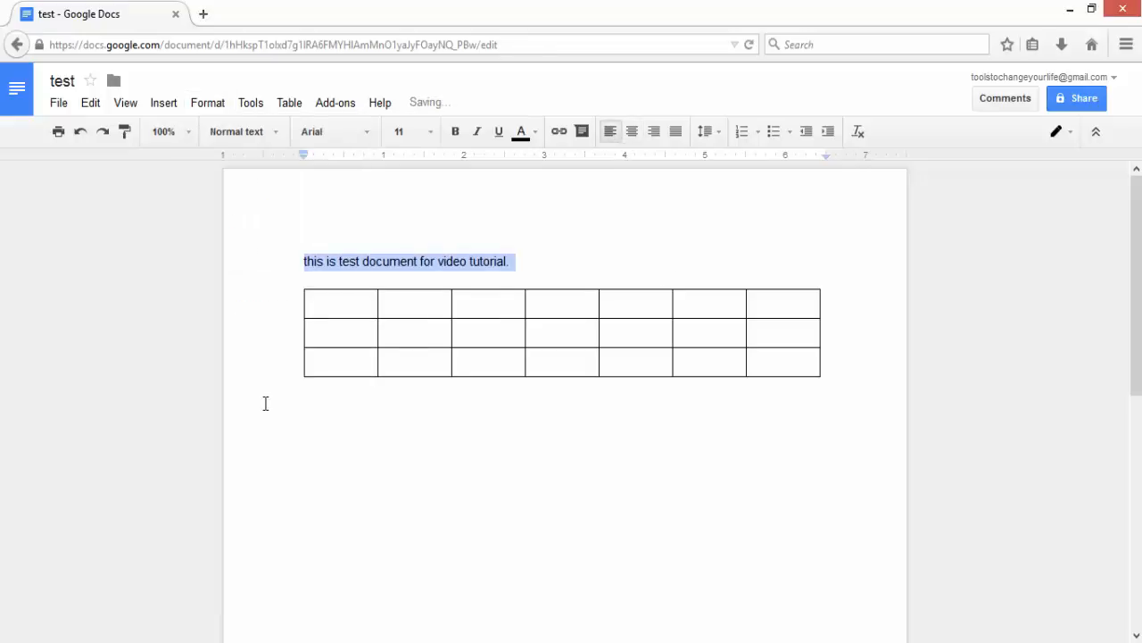
{"action": "left_click", "coordinate": [630, 132]}
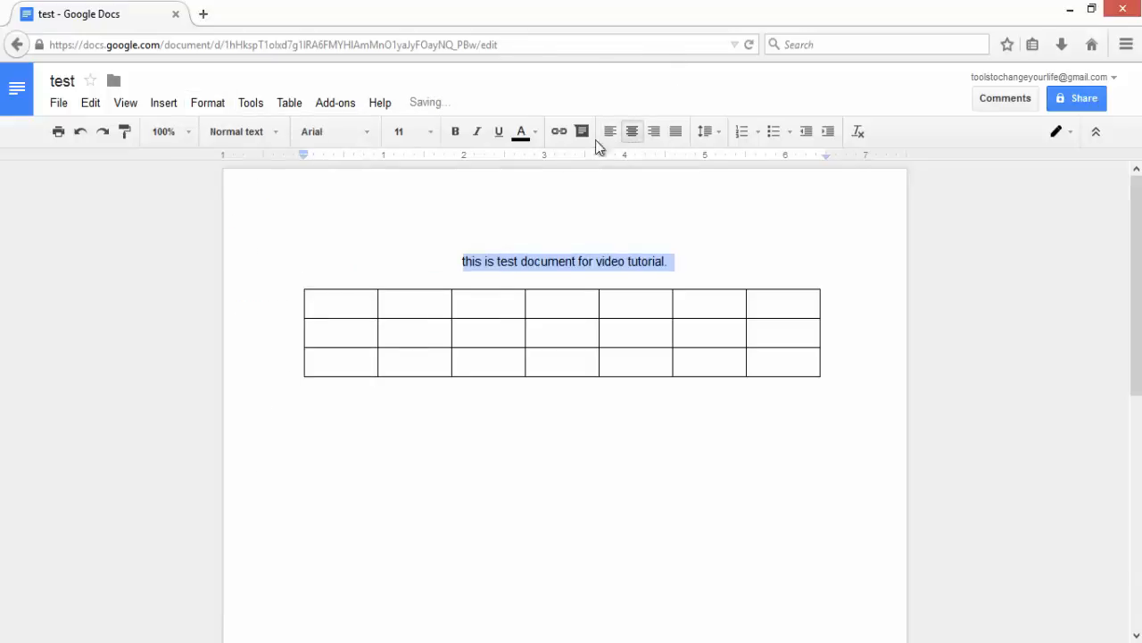
Run a spelling check on the document and close its result
{"action": "left_click", "coordinate": [205, 103]}
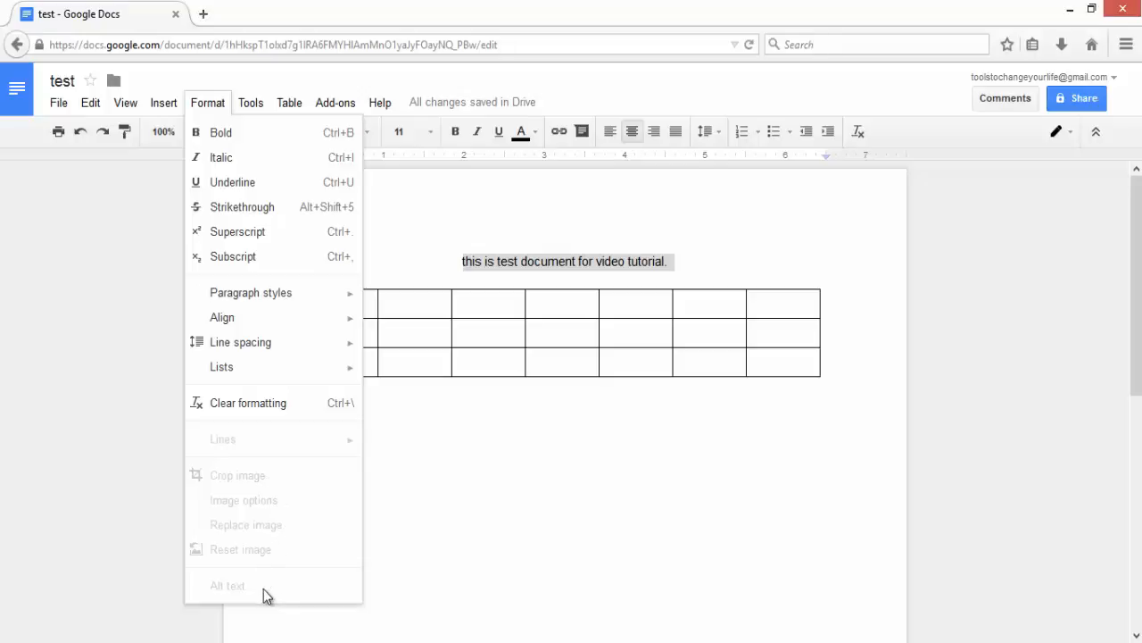
{"action": "mouse_move", "coordinate": [260, 102]}
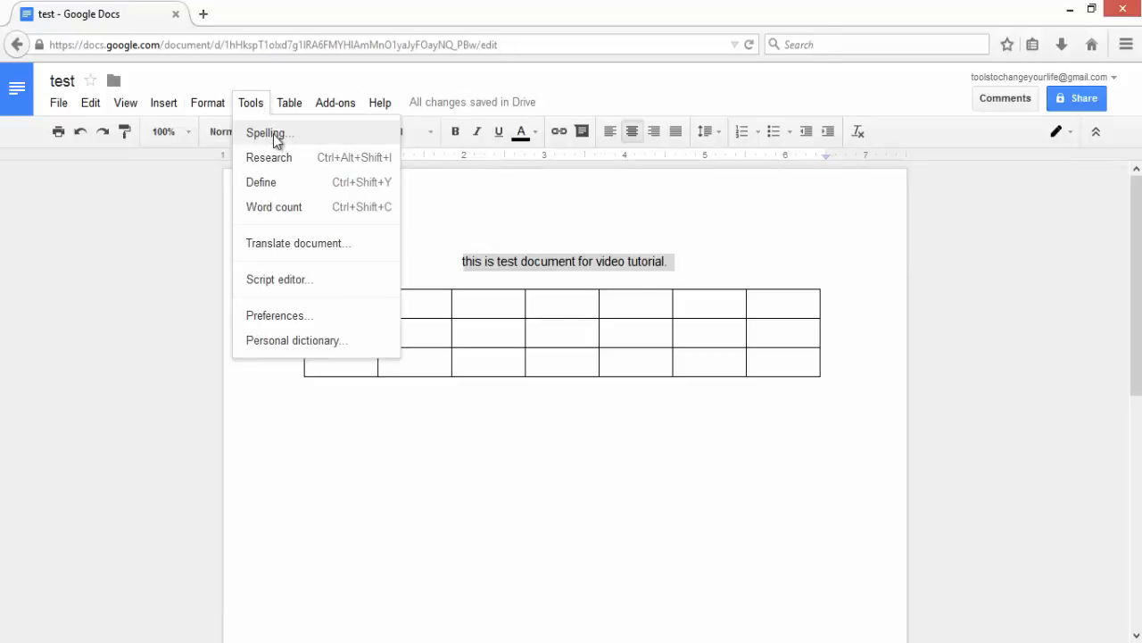
{"action": "left_click", "coordinate": [273, 134]}
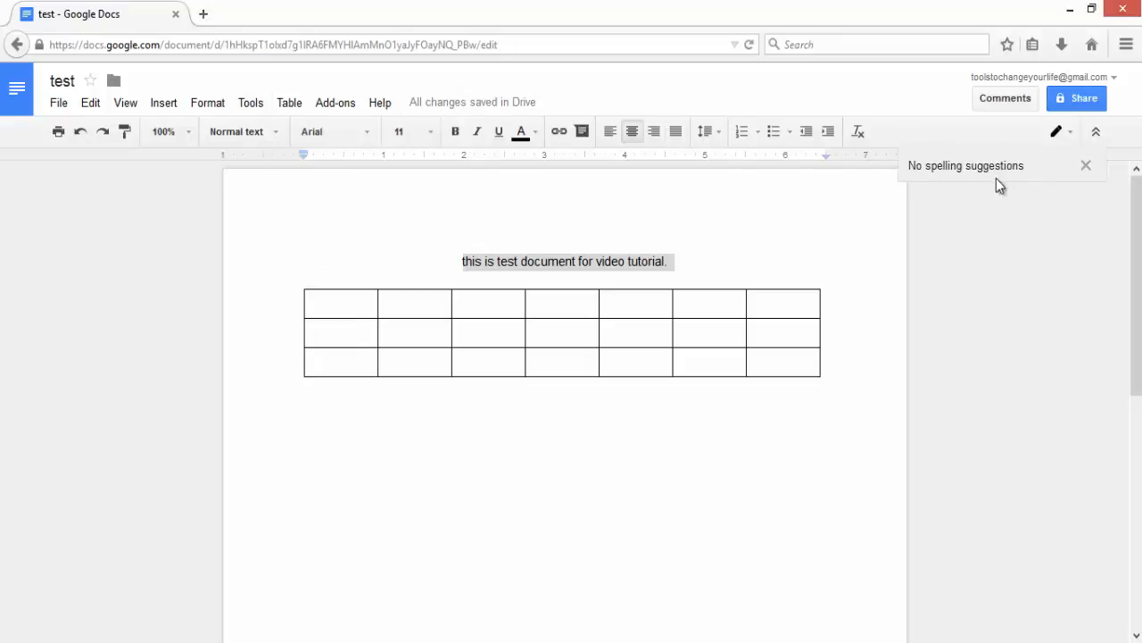
{"action": "left_click", "coordinate": [1090, 168]}
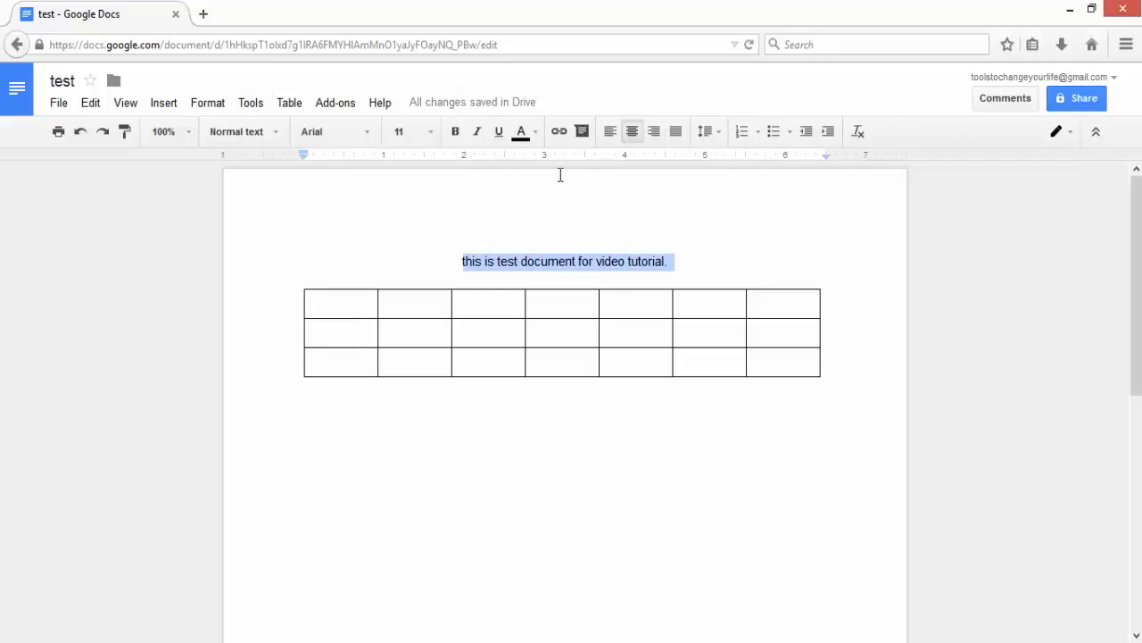
Select the sentence above the table, research it with the Research tool, look through the suggested sources, and close the results
{"action": "left_click", "coordinate": [251, 105]}
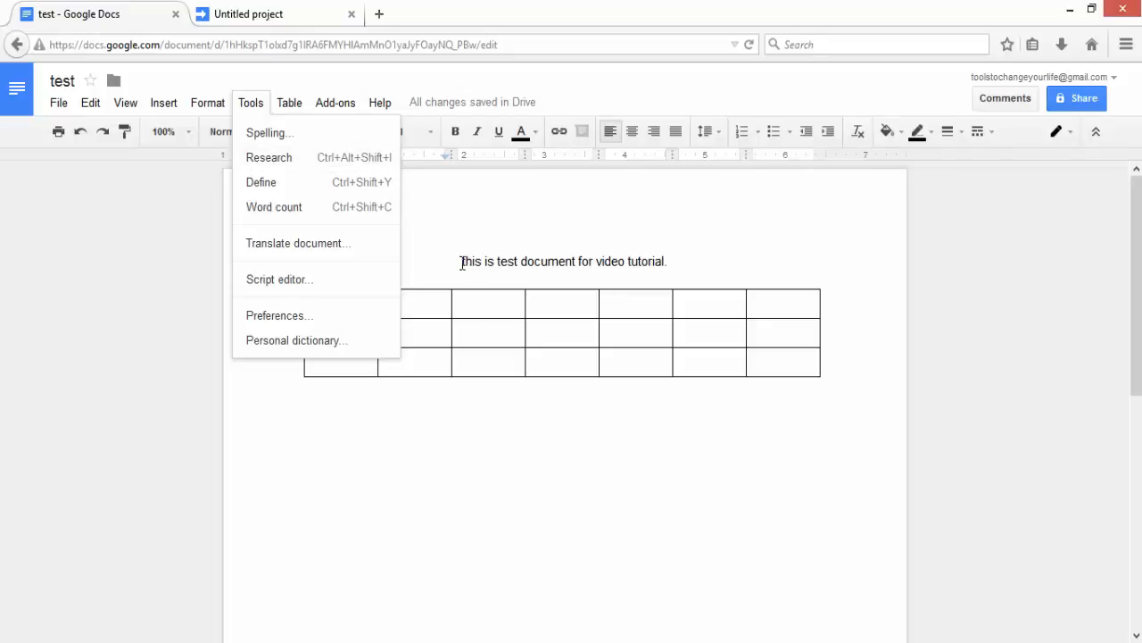
{"action": "left_click_drag", "start_coordinate": [463, 263], "coordinate": [666, 259]}
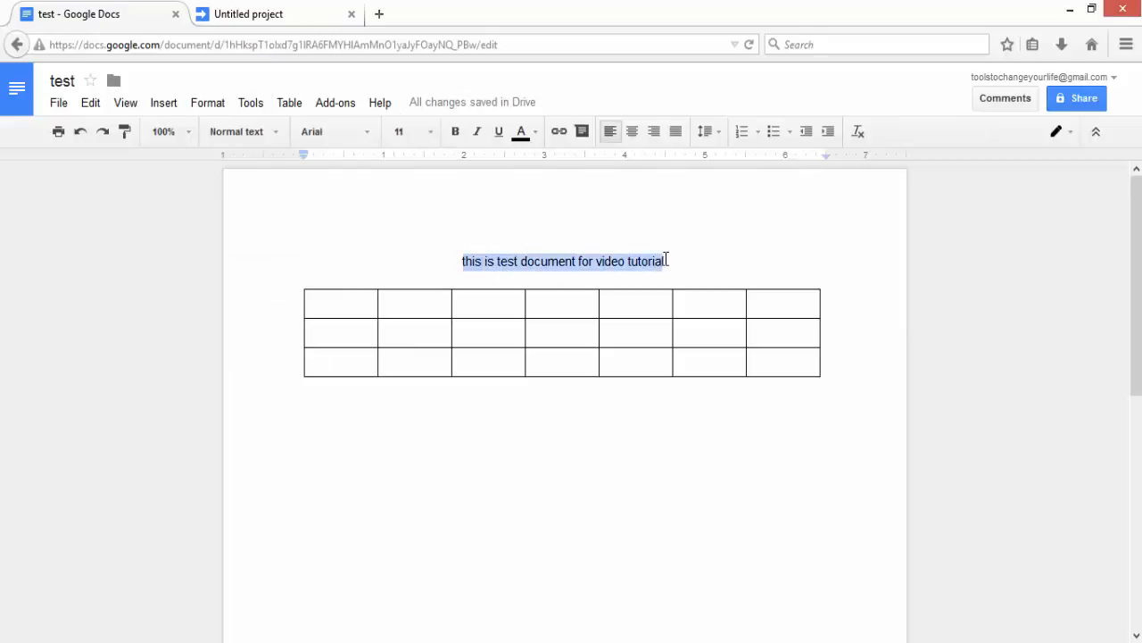
{"action": "left_click", "coordinate": [246, 103]}
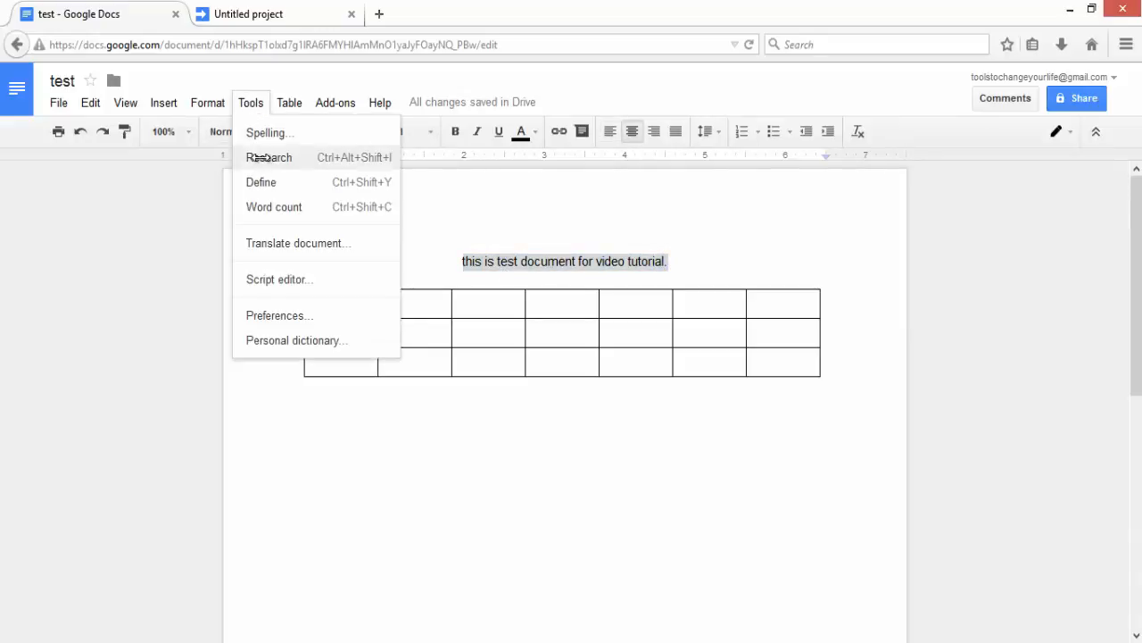
{"action": "left_click", "coordinate": [259, 157]}
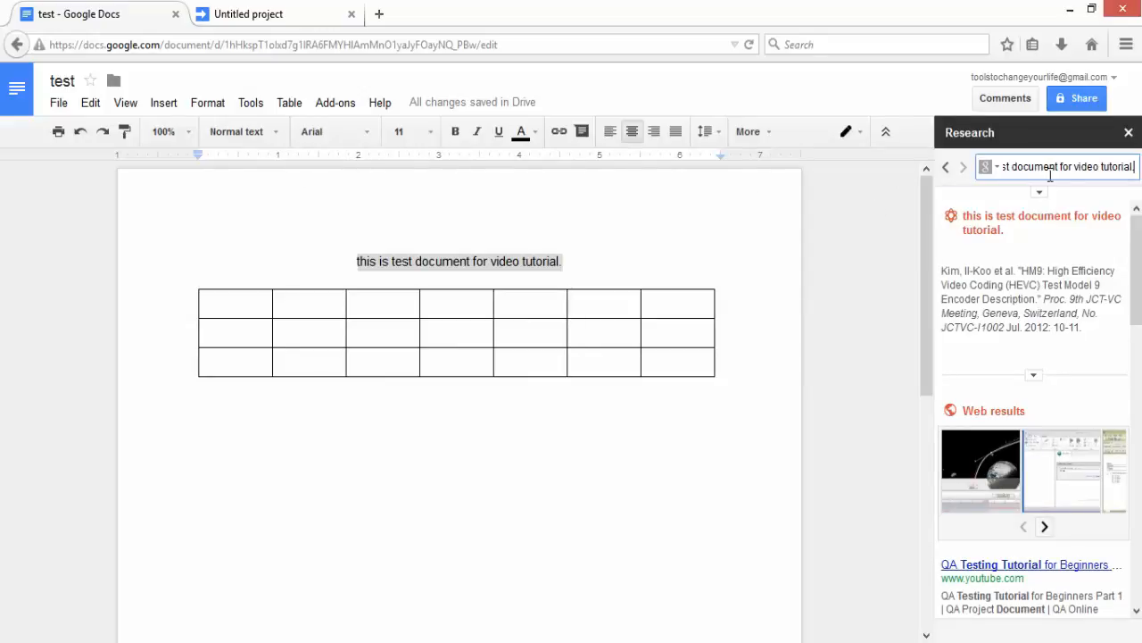
{"action": "mouse_move", "coordinate": [1040, 336]}
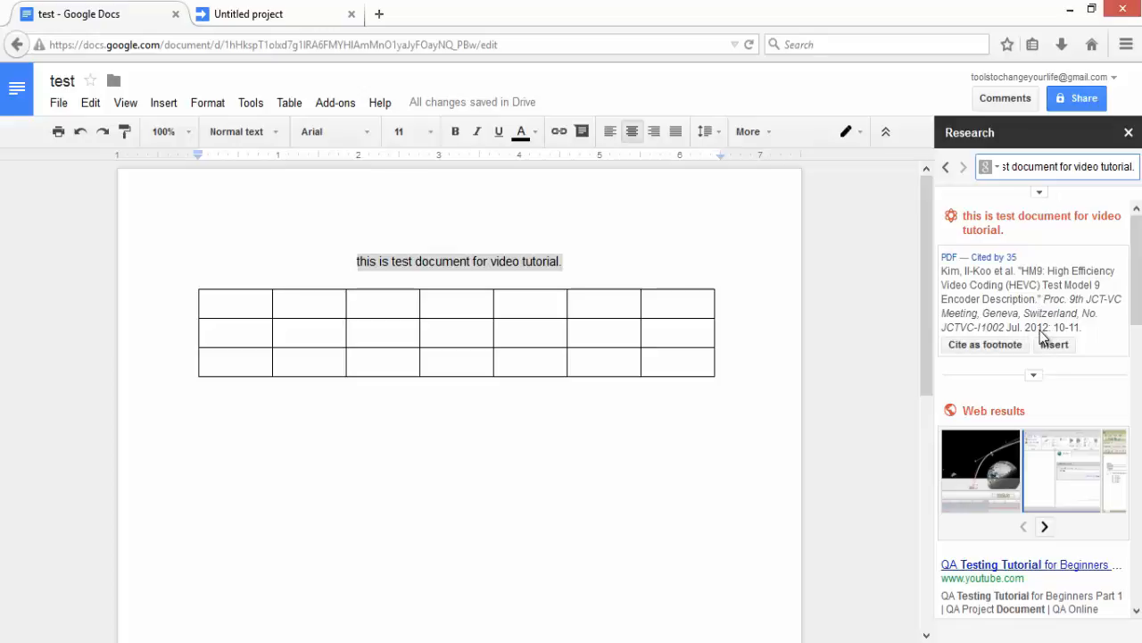
{"action": "scroll", "coordinate": [1040, 332], "scroll_direction": "down", "scroll_amount": 2}
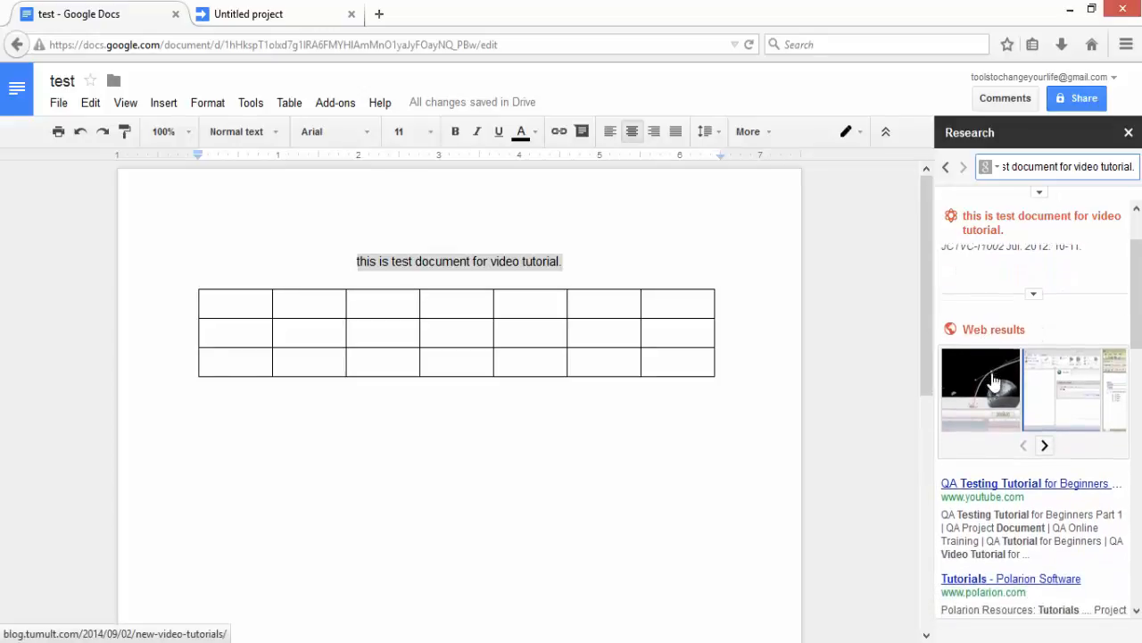
{"action": "scroll", "coordinate": [992, 373], "scroll_direction": "down", "scroll_amount": 1}
{"action": "mouse_move", "coordinate": [1006, 467]}
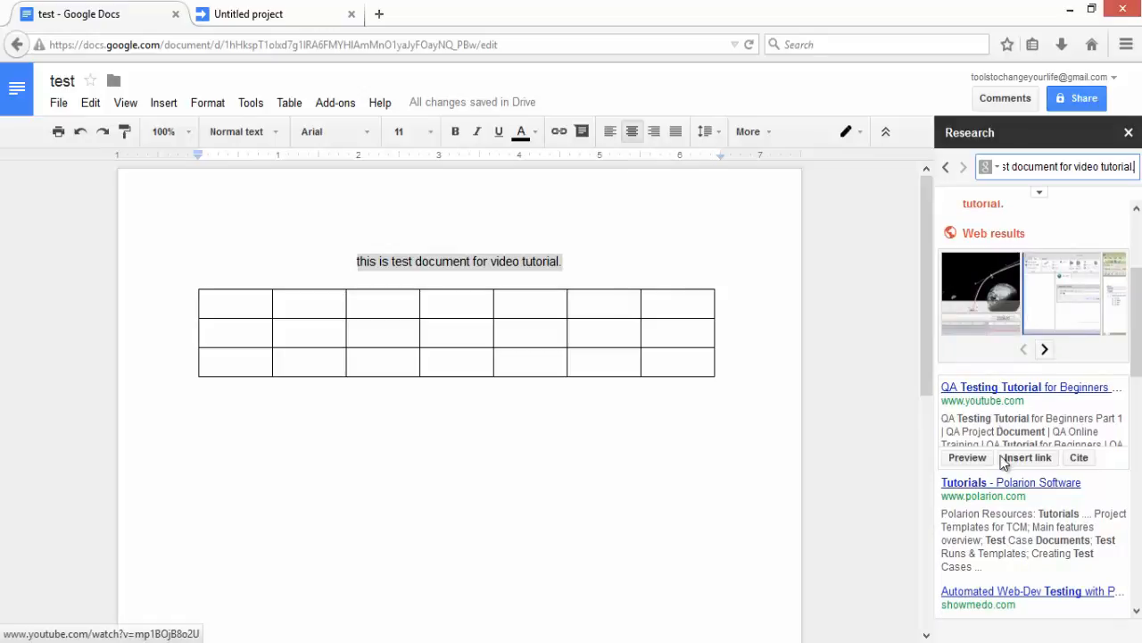
{"action": "scroll", "coordinate": [1007, 471], "scroll_direction": "up", "scroll_amount": 4}
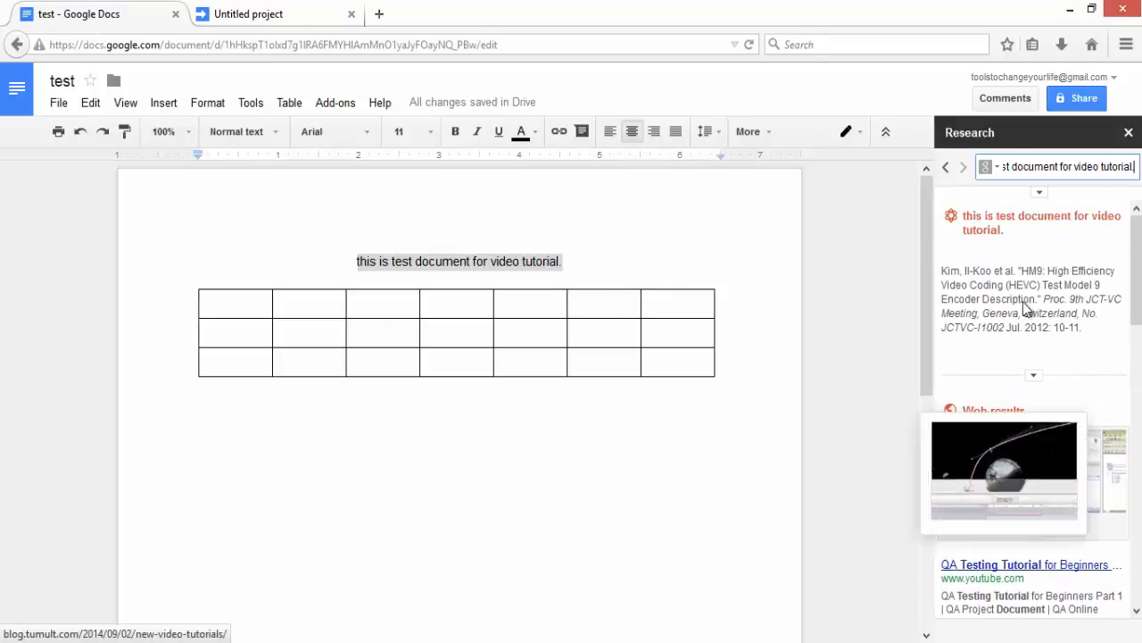
{"action": "left_click", "coordinate": [1129, 133]}
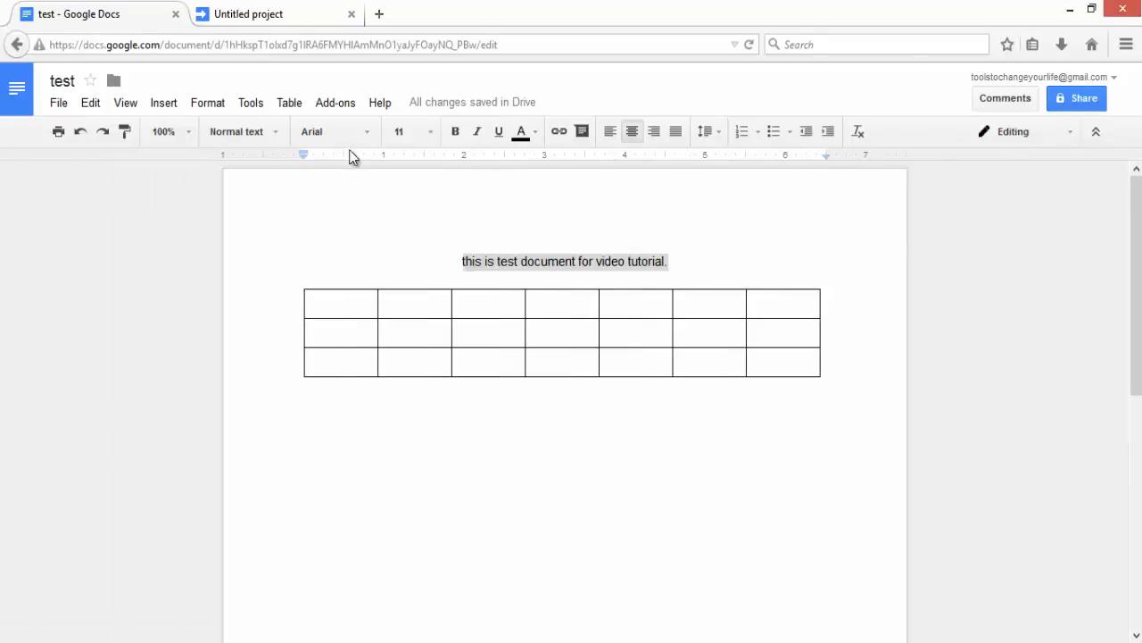
Try to look up a definition for the whole selected sentence, and close the results
{"action": "left_click", "coordinate": [257, 107]}
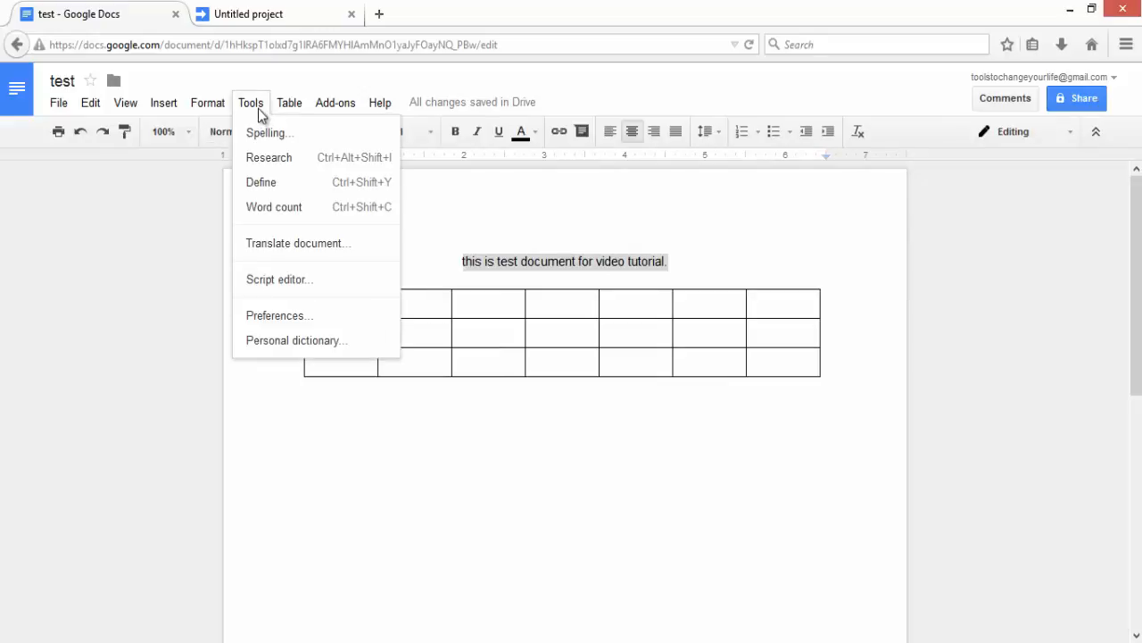
{"action": "left_click", "coordinate": [271, 183]}
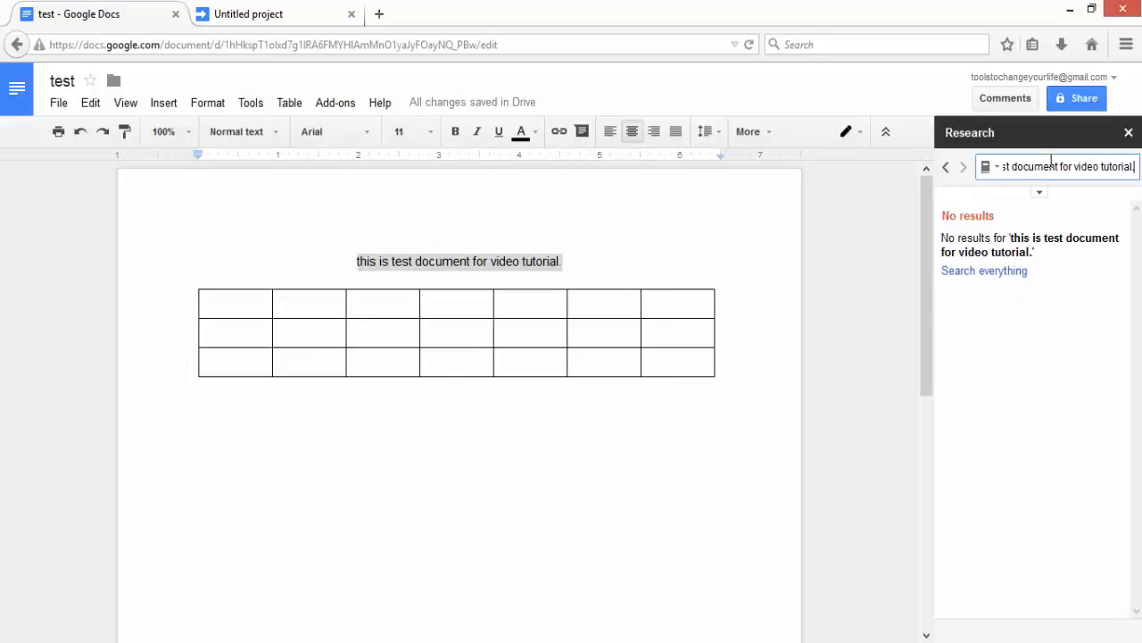
{"action": "left_click", "coordinate": [1128, 132]}
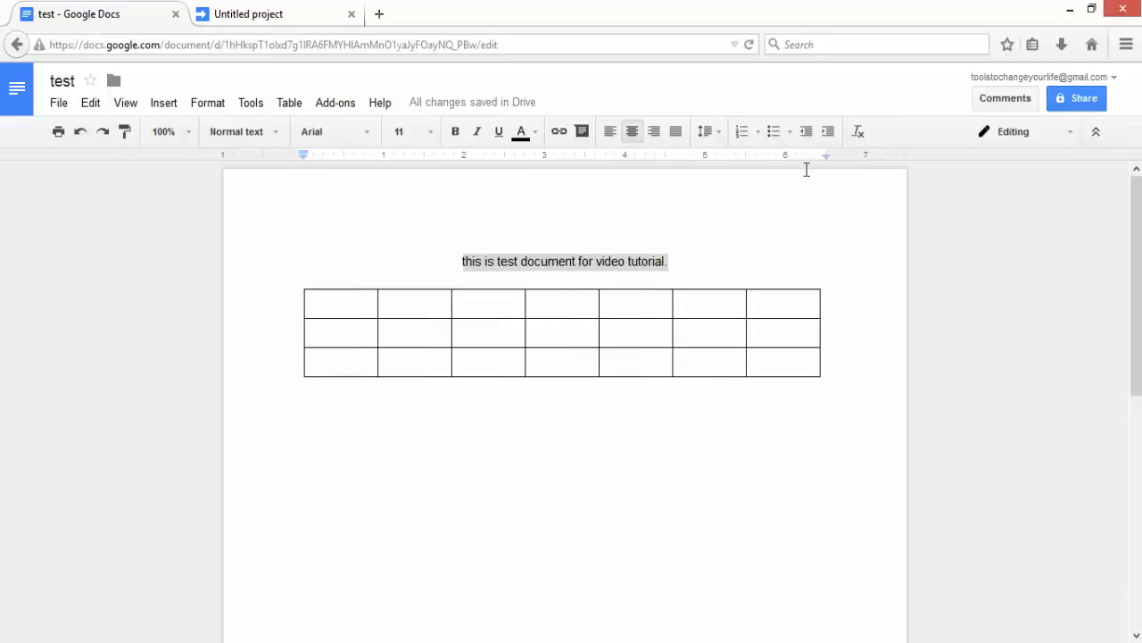
Look up the definition of the word "document" in the sentence, and close the results
{"action": "double_click", "coordinate": [546, 263]}
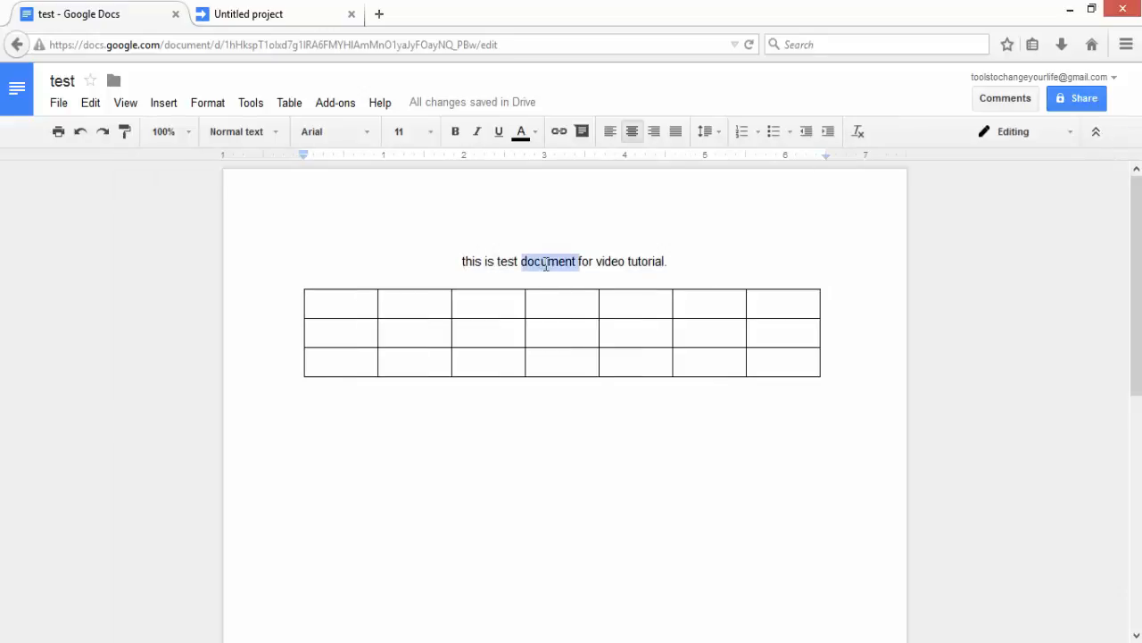
{"action": "left_click", "coordinate": [243, 111]}
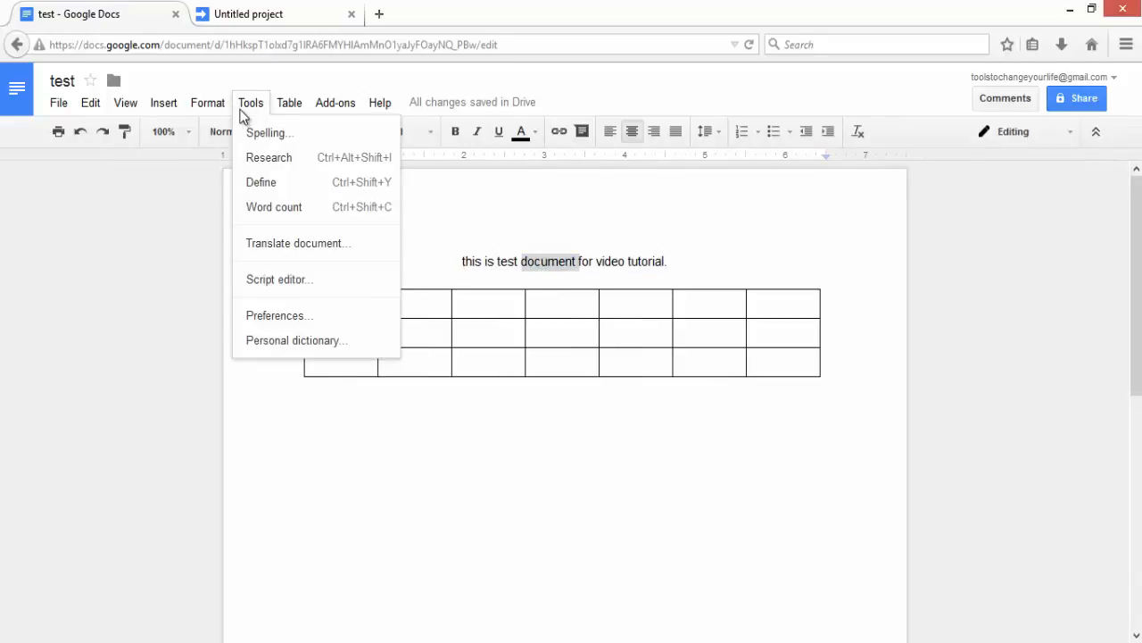
{"action": "left_click", "coordinate": [274, 184]}
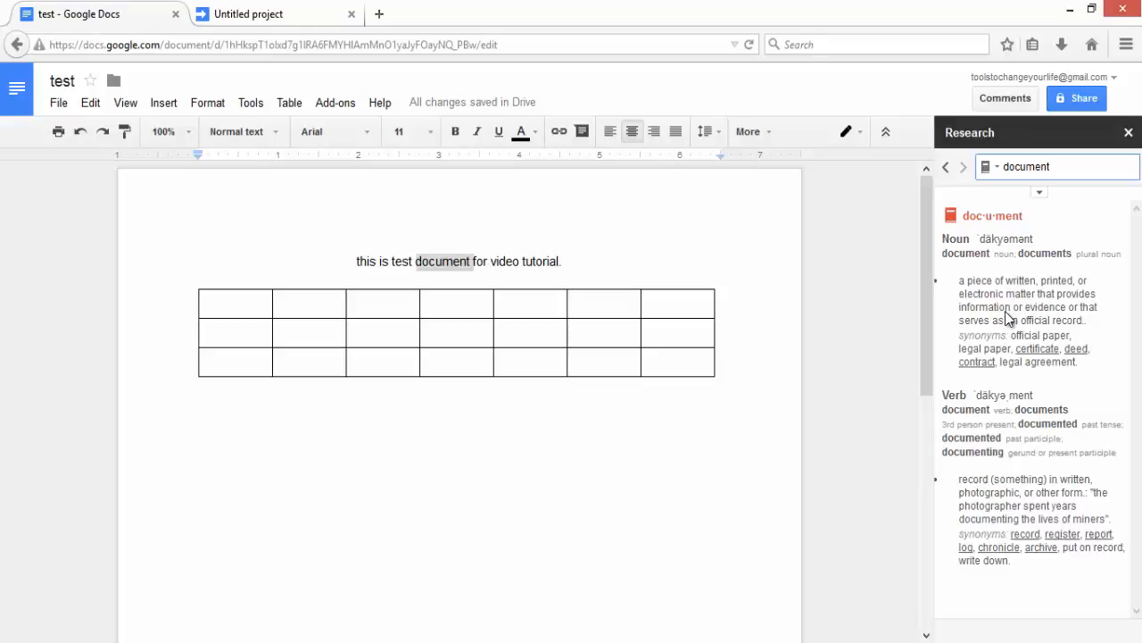
{"action": "left_click", "coordinate": [1128, 133]}
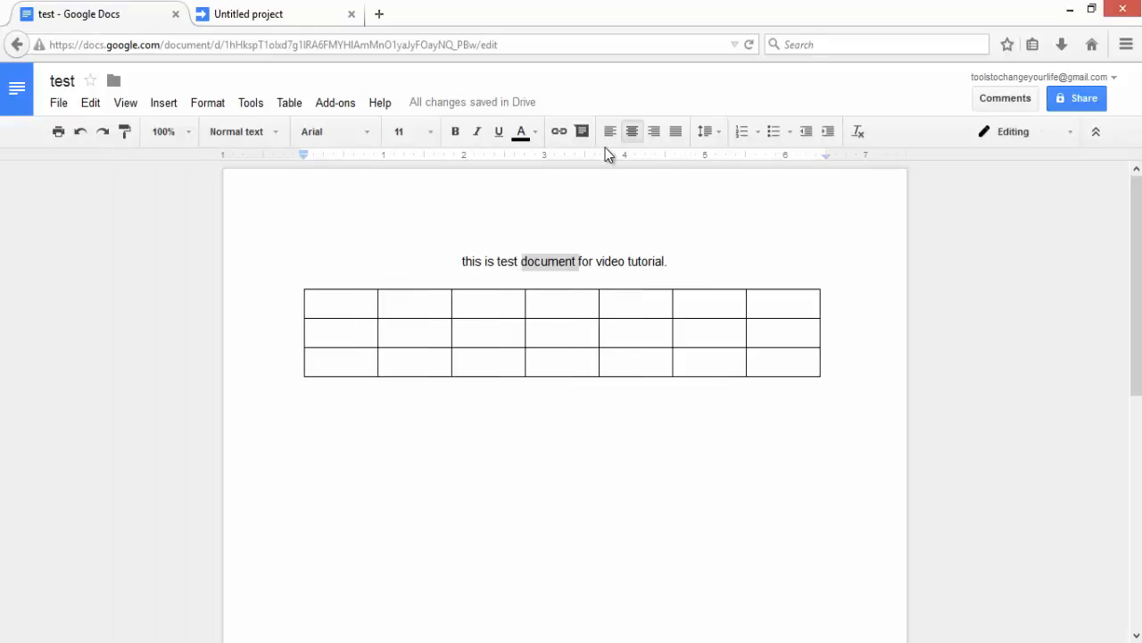
Check the word count for the selection and the document, and close it
{"action": "left_click", "coordinate": [261, 102]}
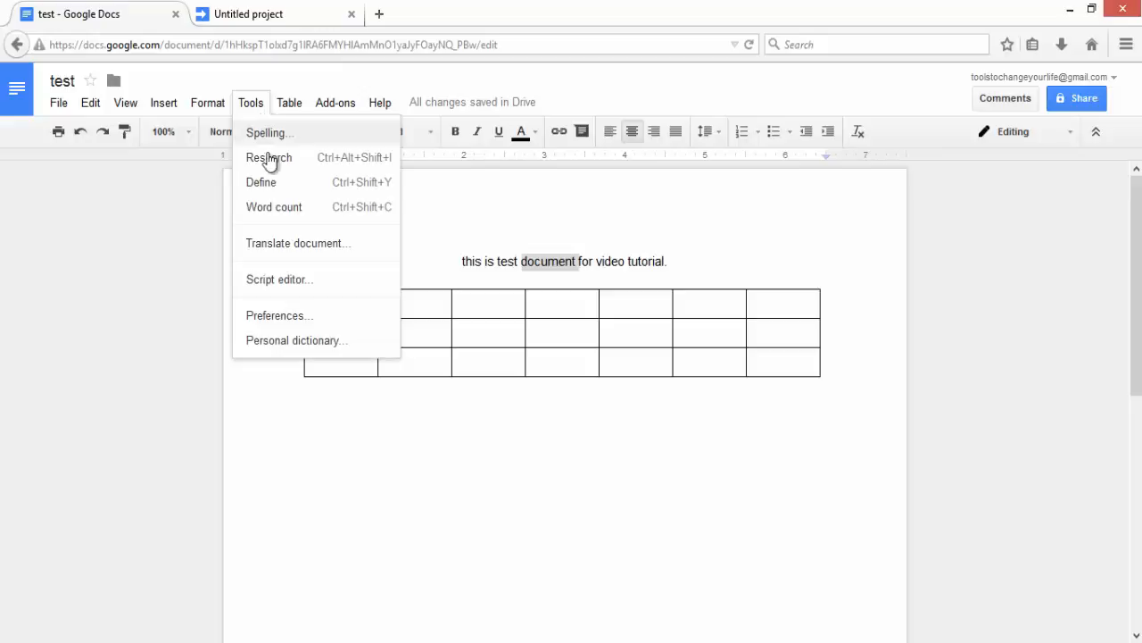
{"action": "left_click", "coordinate": [287, 203]}
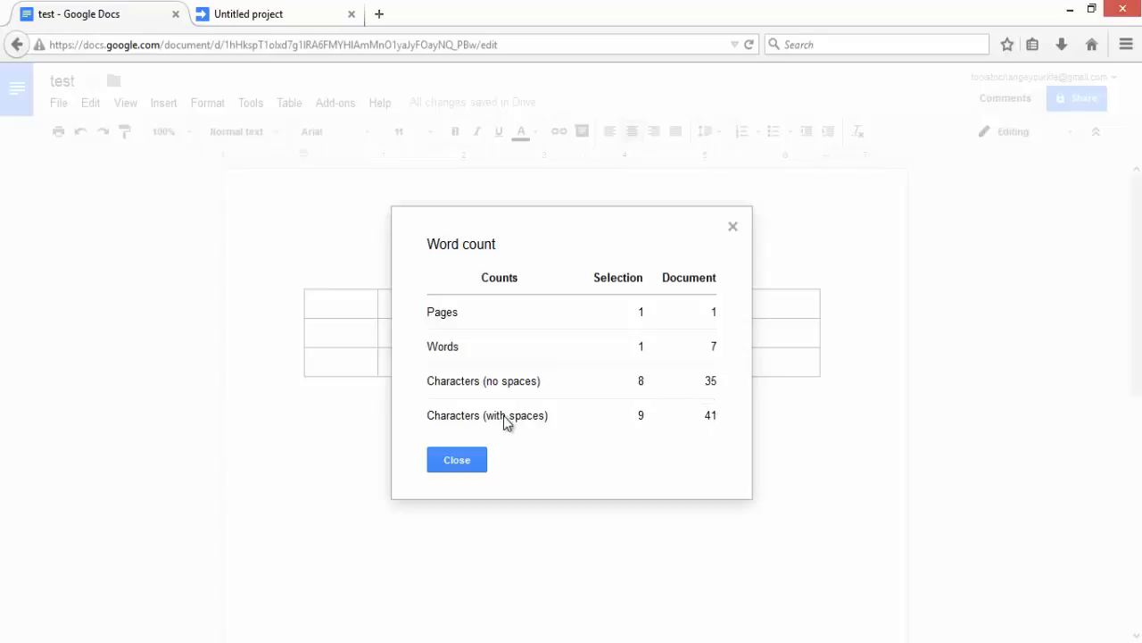
{"action": "left_click", "coordinate": [457, 459]}
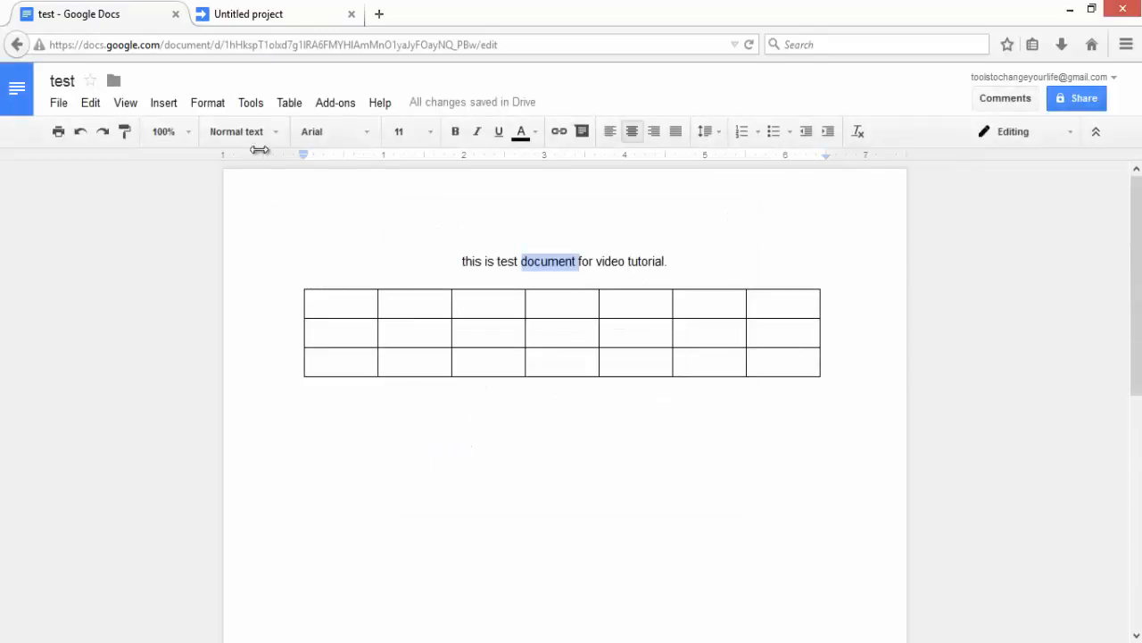
View the languages available for creating a translated copy of the document, and cancel without translating
{"action": "left_click", "coordinate": [251, 103]}
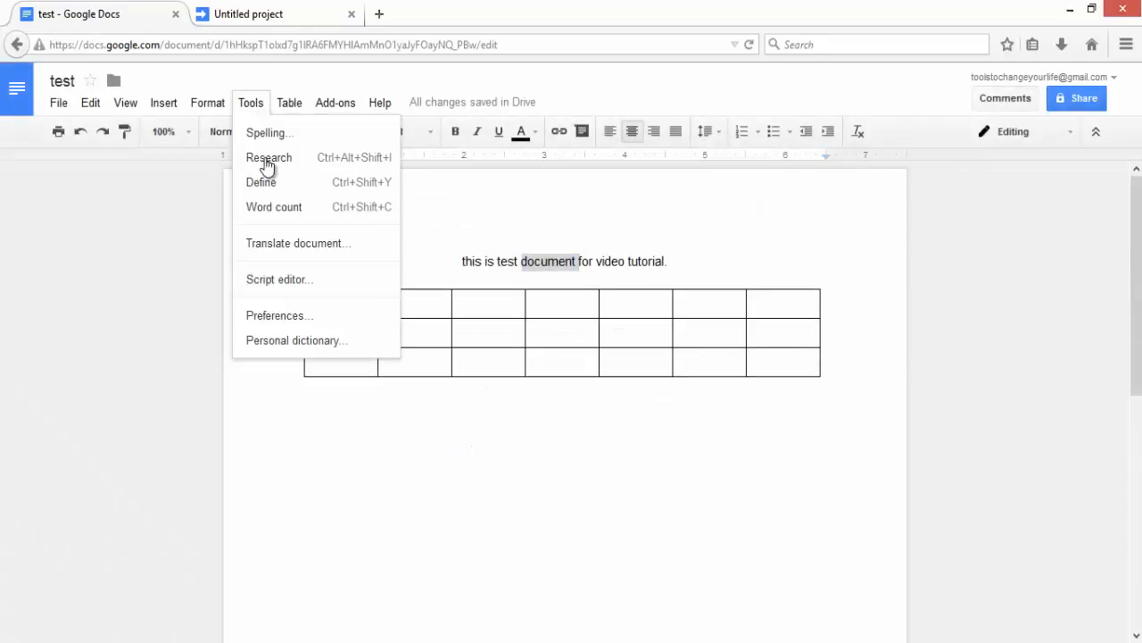
{"action": "left_click", "coordinate": [282, 241]}
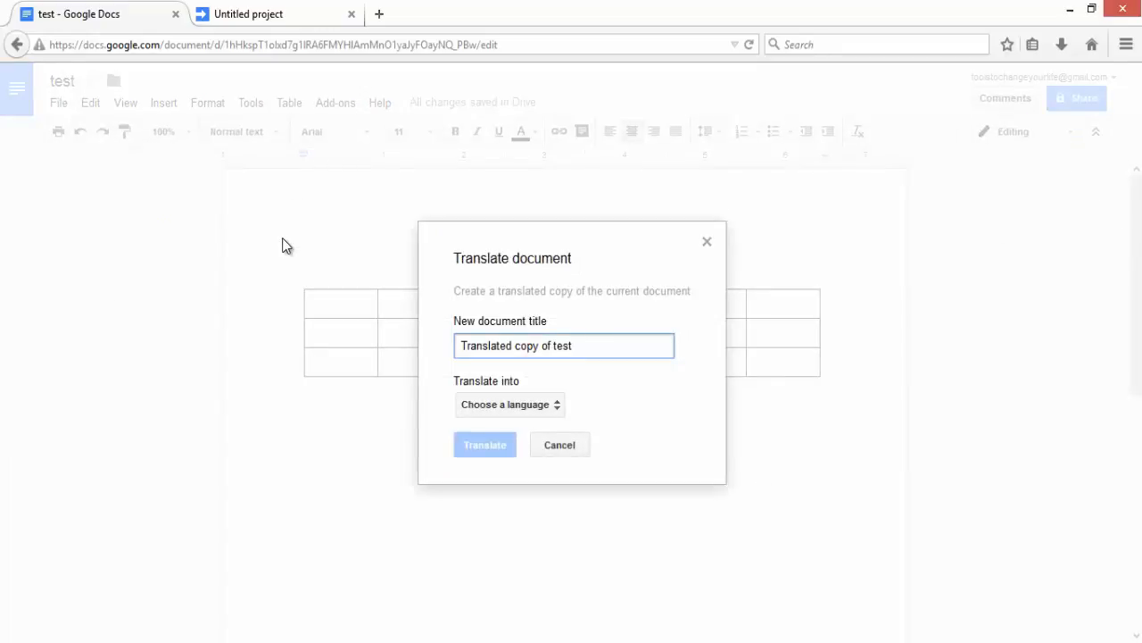
{"action": "left_click", "coordinate": [516, 403]}
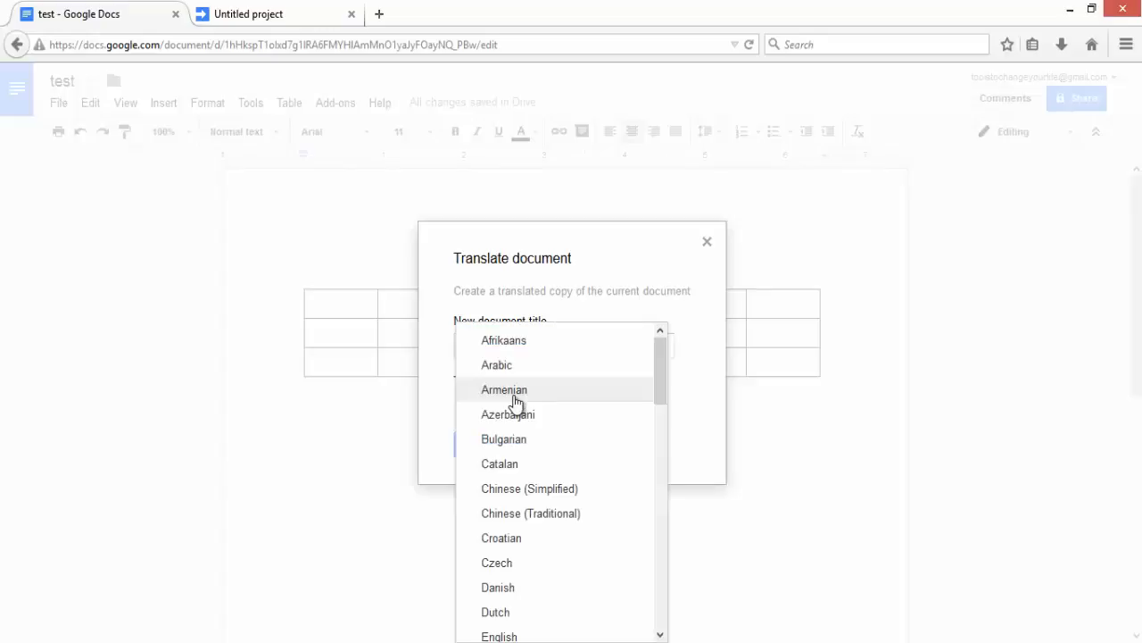
{"action": "left_click", "coordinate": [685, 382]}
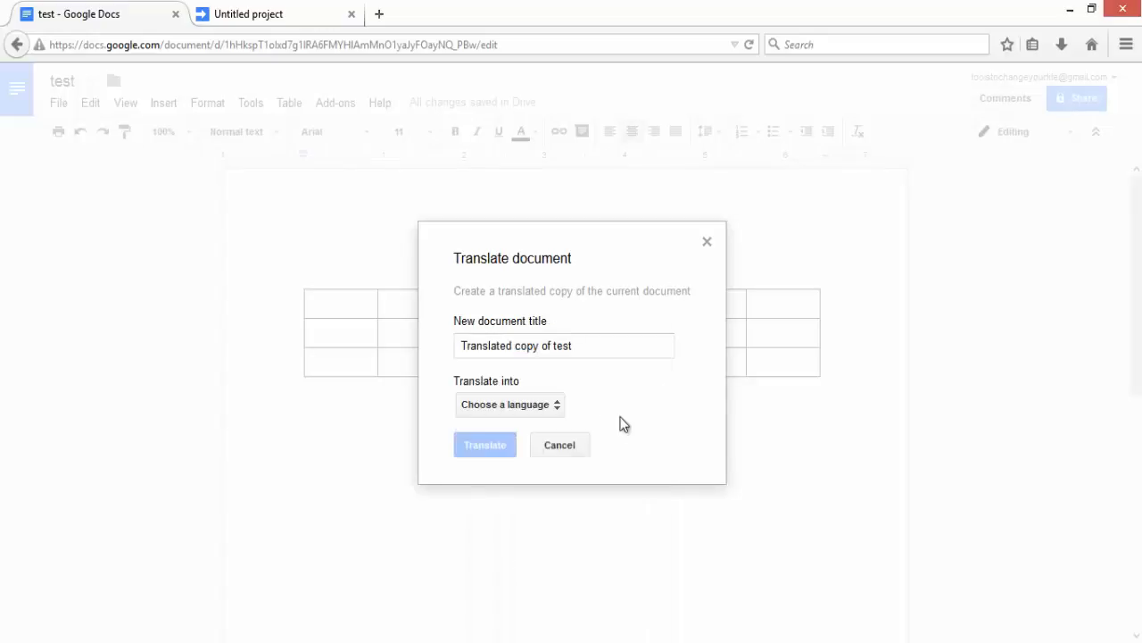
{"action": "left_click", "coordinate": [559, 446]}
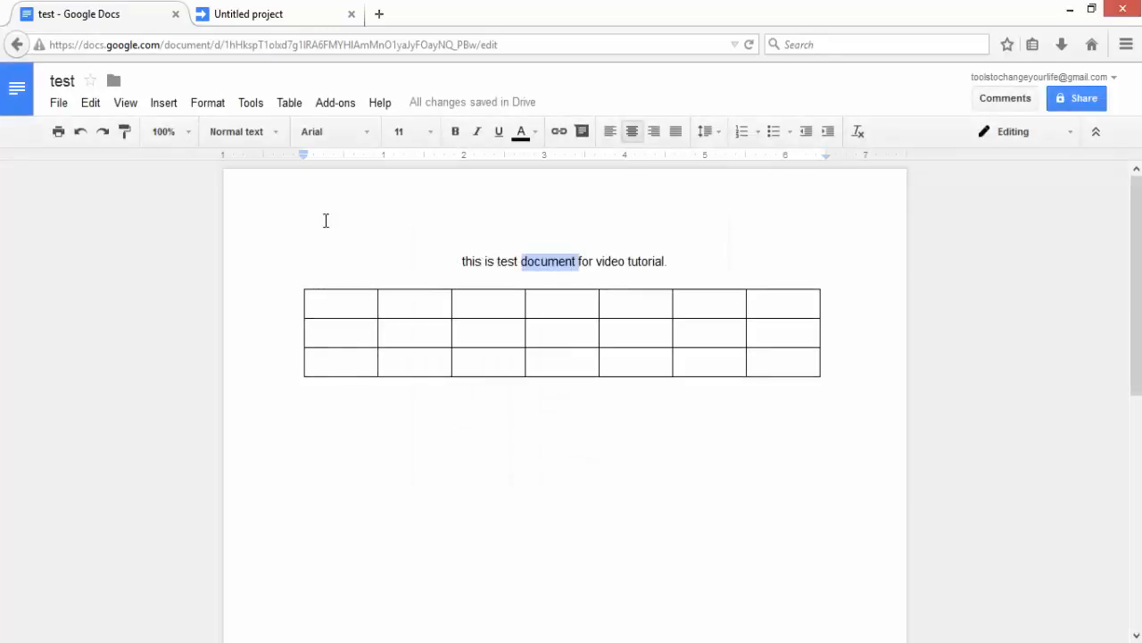
View the script editor entry and the untitled script project in the other browser tab
{"action": "left_click", "coordinate": [261, 110]}
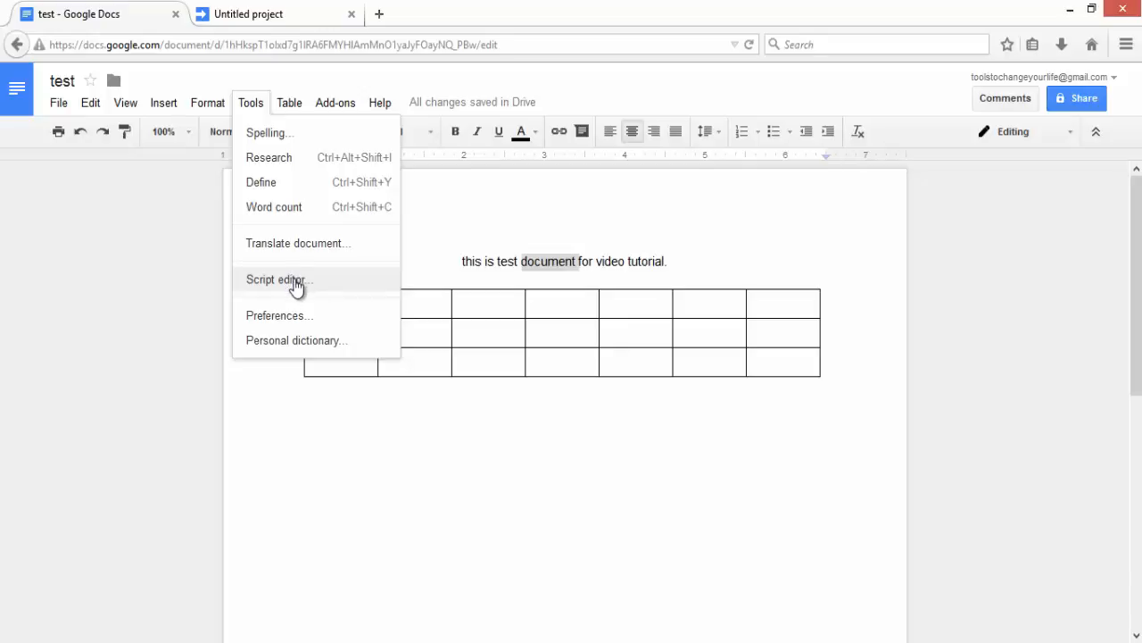
{"action": "left_click", "coordinate": [280, 9]}
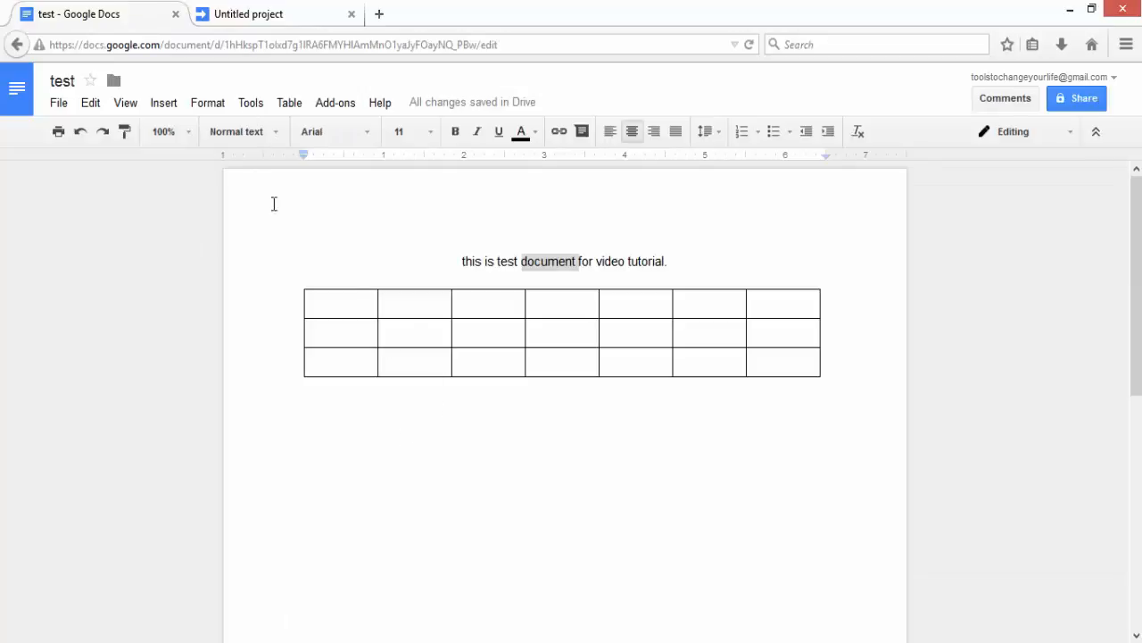
Review the automatic substitution list in the preferences, including the (c) entry and the blank replacement row, and cancel
{"action": "left_click", "coordinate": [247, 103]}
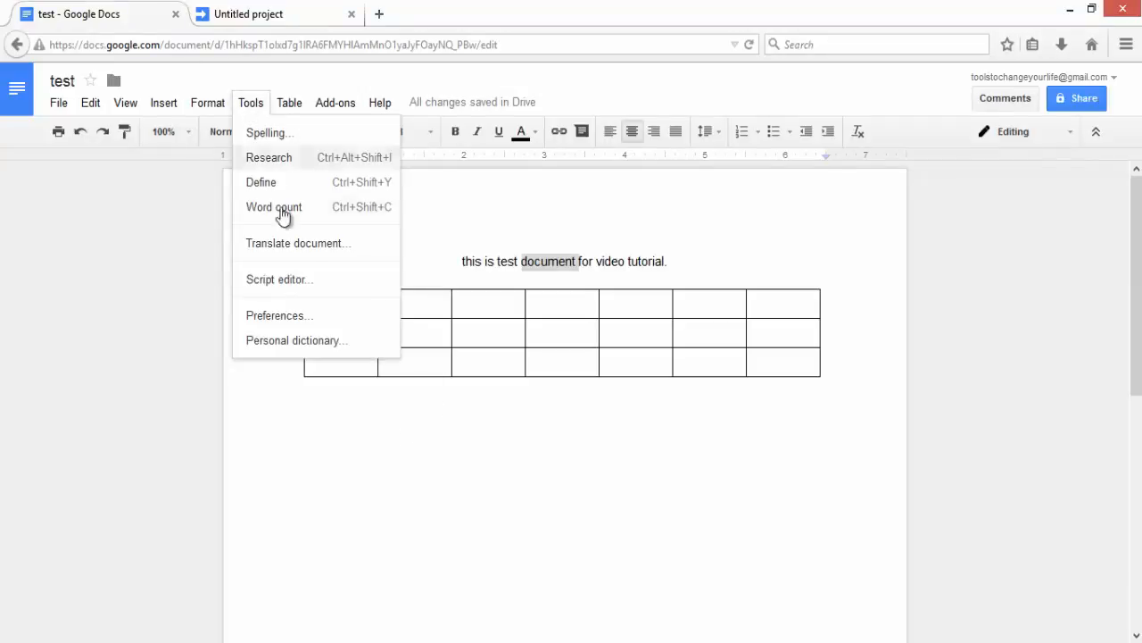
{"action": "left_click", "coordinate": [307, 319]}
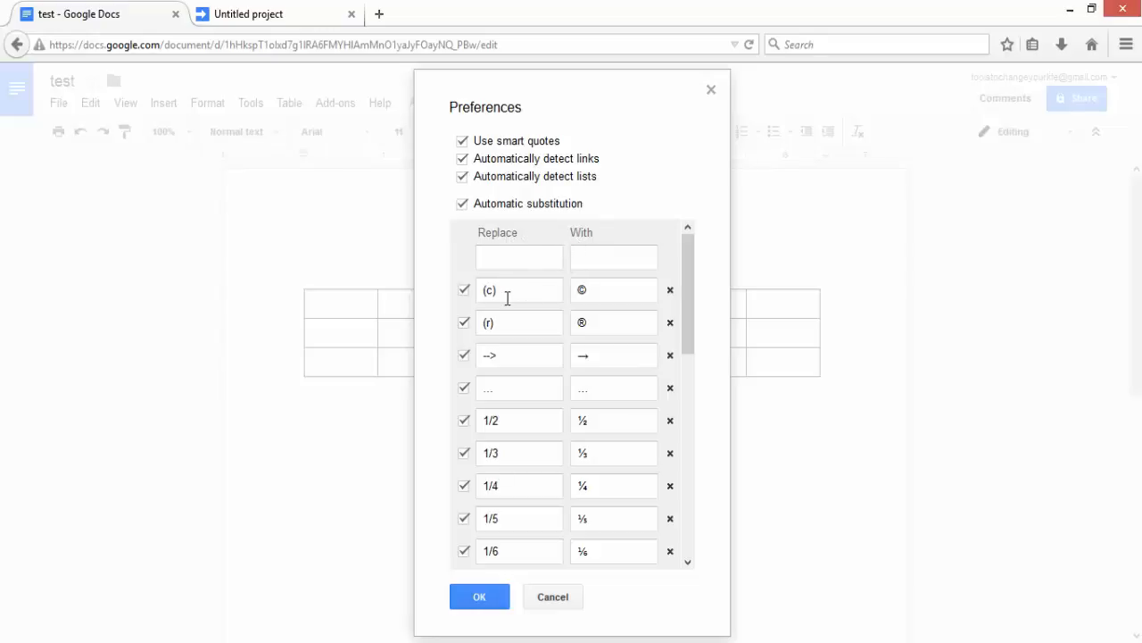
{"action": "left_click_drag", "start_coordinate": [505, 298], "coordinate": [482, 293]}
{"action": "left_click", "coordinate": [586, 298]}
{"action": "left_click", "coordinate": [534, 258]}
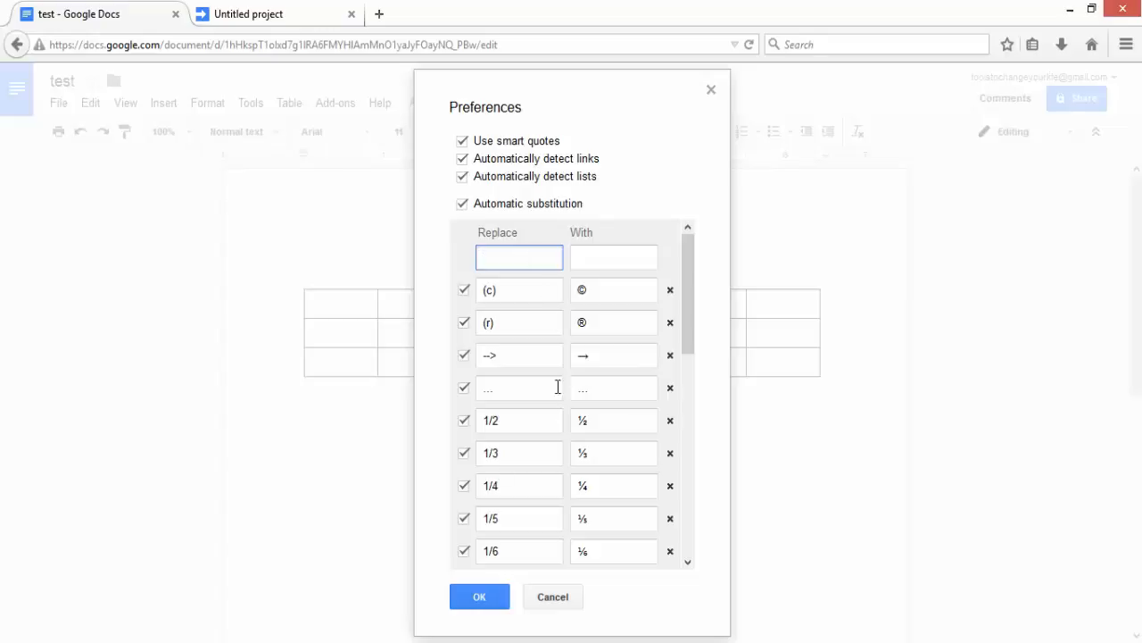
{"action": "left_click", "coordinate": [535, 598]}
Add a © symbol on its own line below the sentence by entering (c) for automatic substitution
{"action": "left_click", "coordinate": [677, 271]}
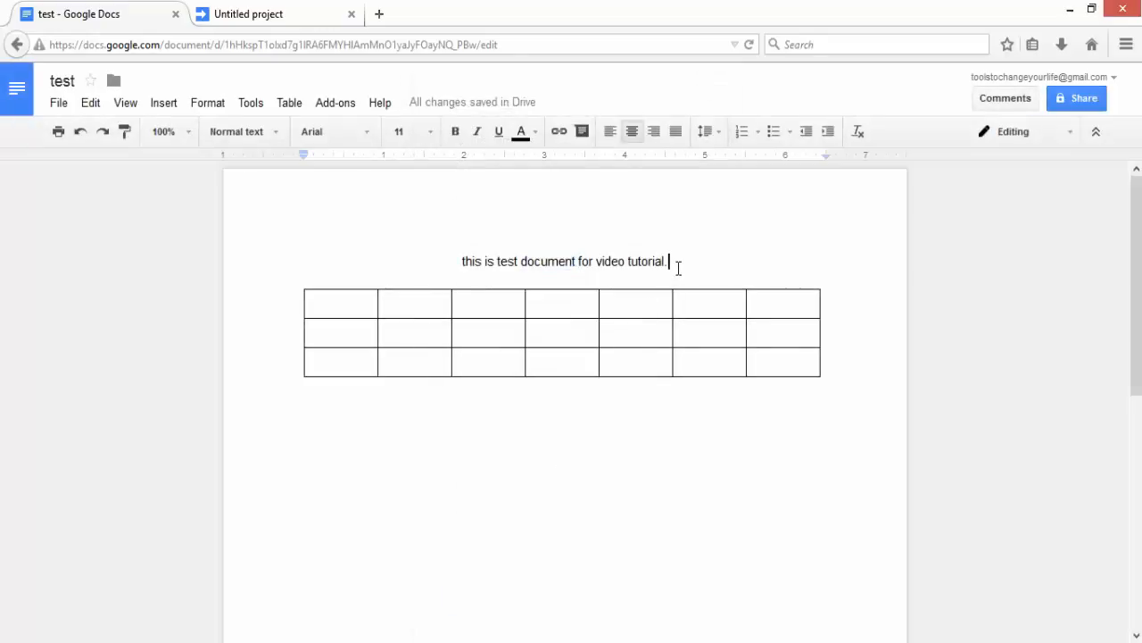
{"action": "type", "text": "(c)"}
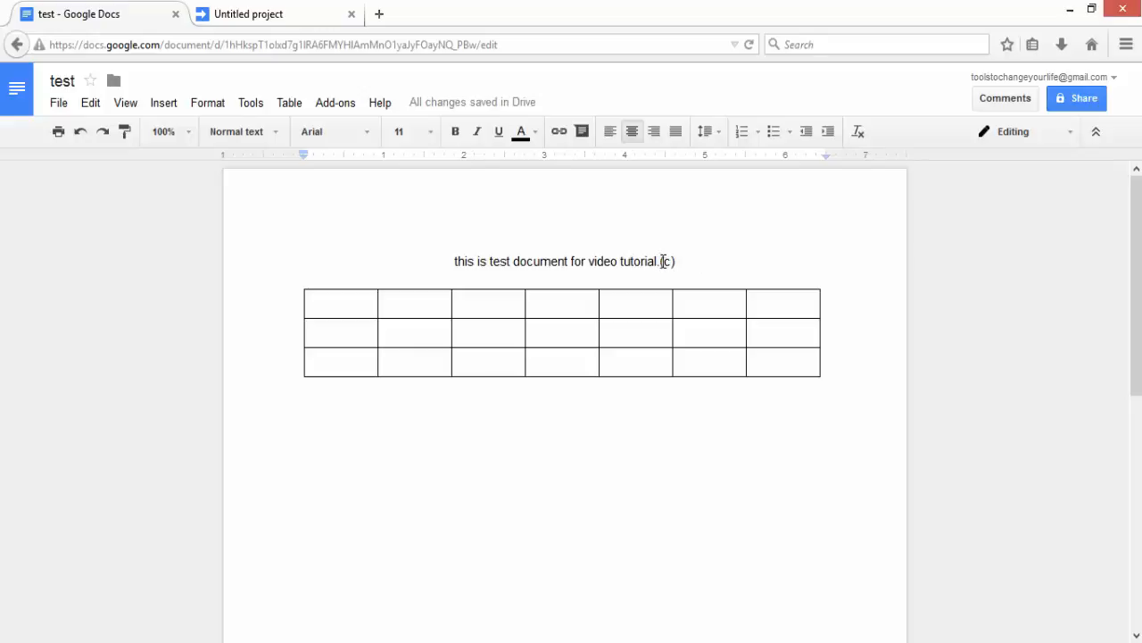
{"action": "left_click", "coordinate": [663, 260]}
{"action": "key", "text": "Return"}
{"action": "key", "text": "End"}
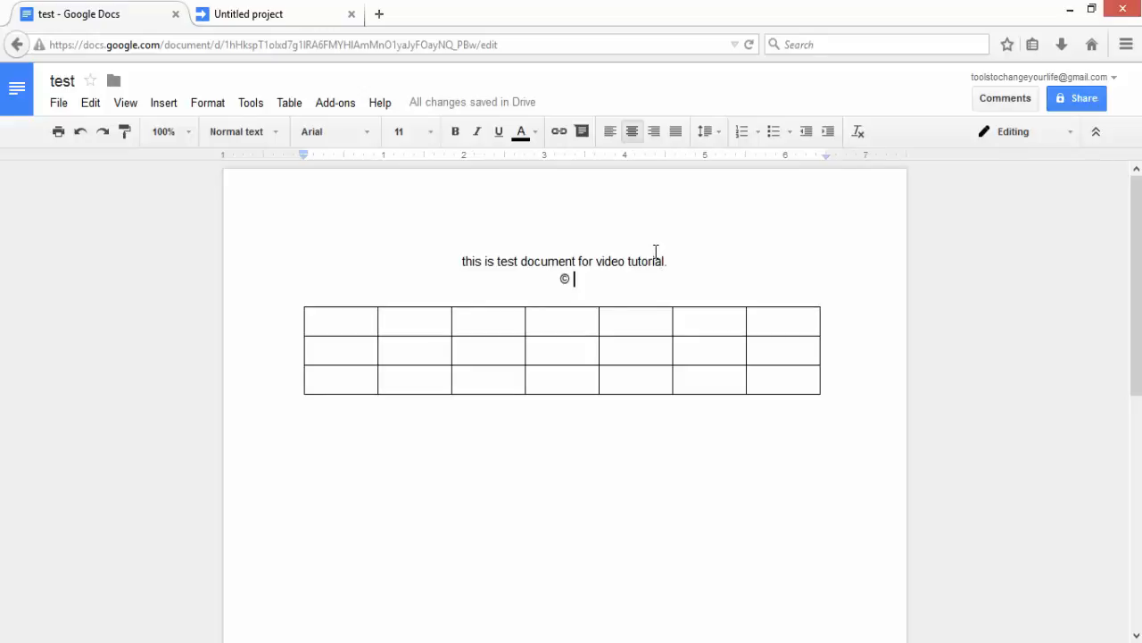
View the personal dictionary and cancel without adding a word
{"action": "left_click", "coordinate": [263, 108]}
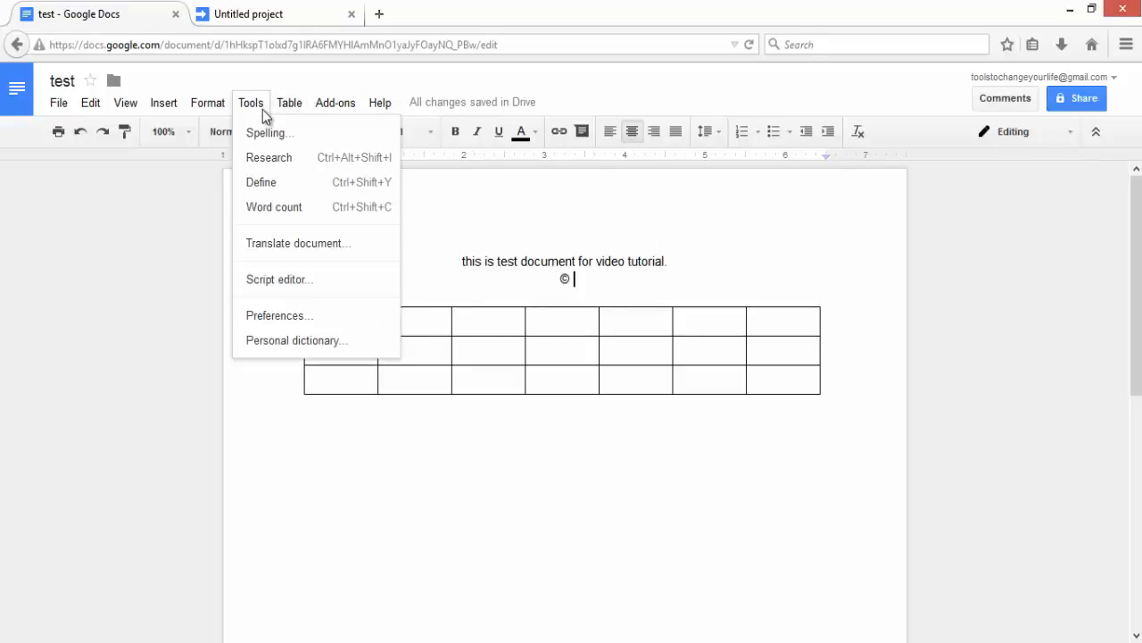
{"action": "left_click", "coordinate": [312, 341]}
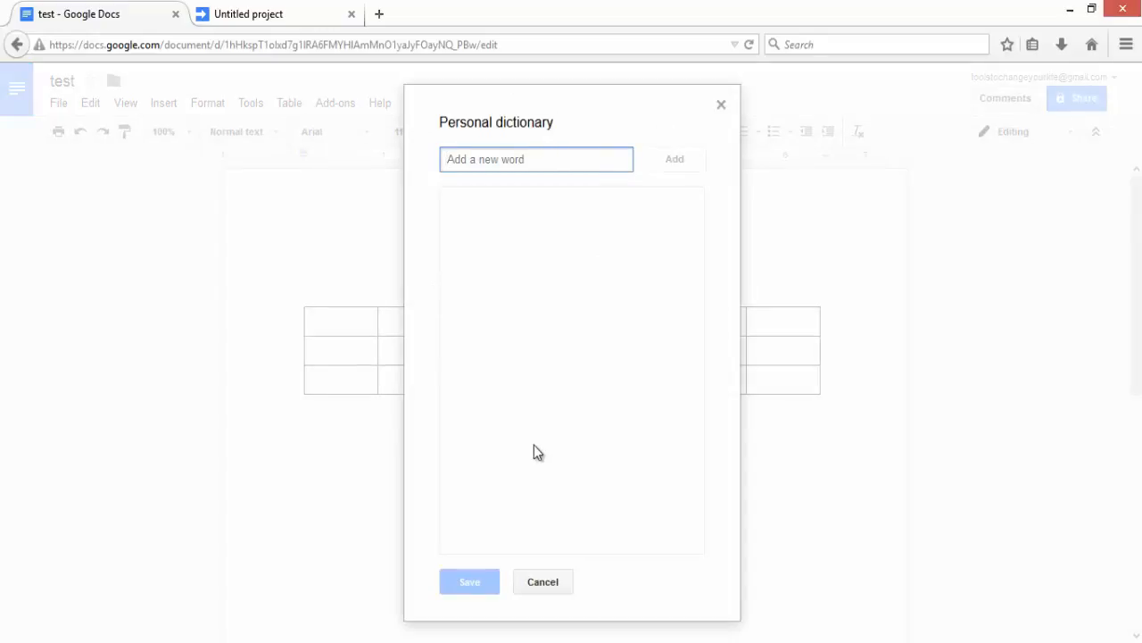
{"action": "left_click", "coordinate": [548, 589]}
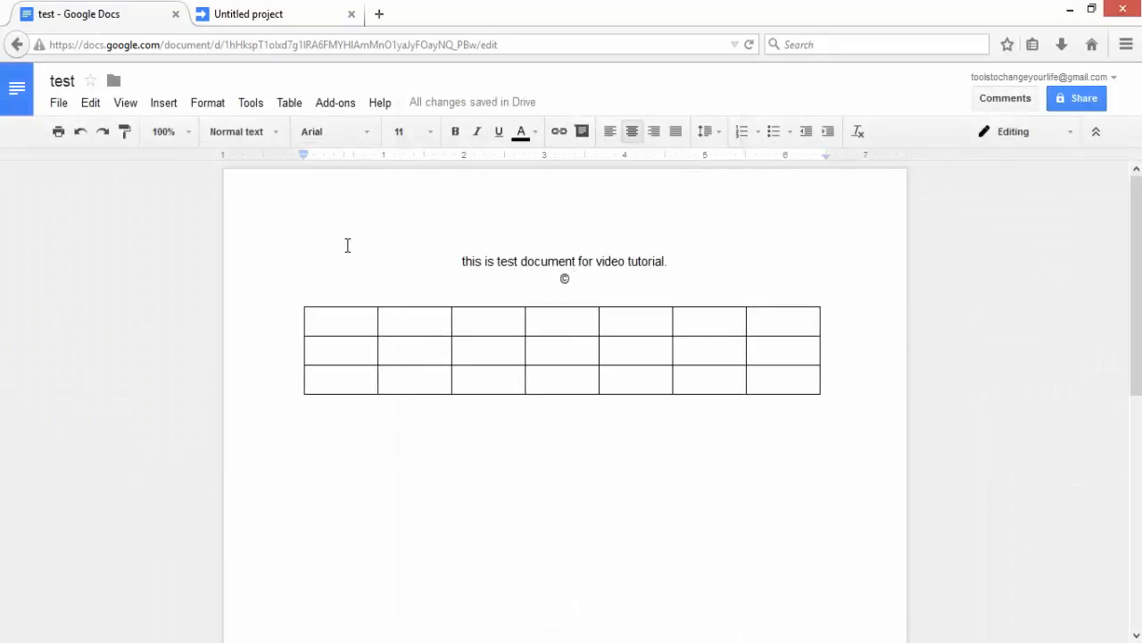
Insert a table of five columns by five rows below the © line
{"action": "left_click", "coordinate": [291, 103]}
{"action": "mouse_move", "coordinate": [308, 134]}
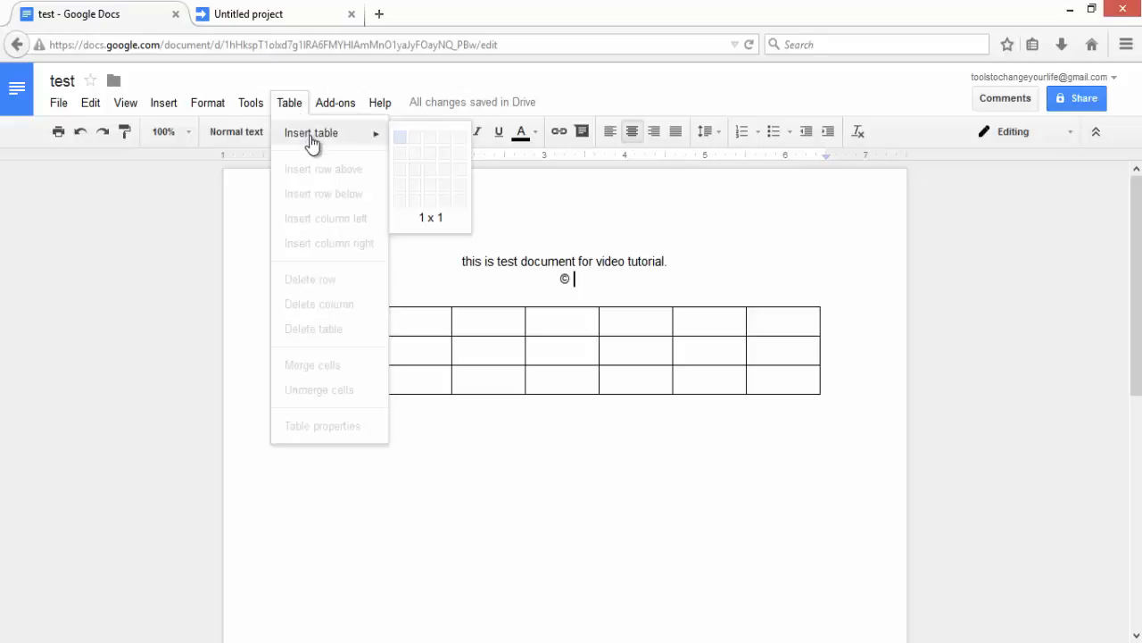
{"action": "left_click", "coordinate": [465, 200]}
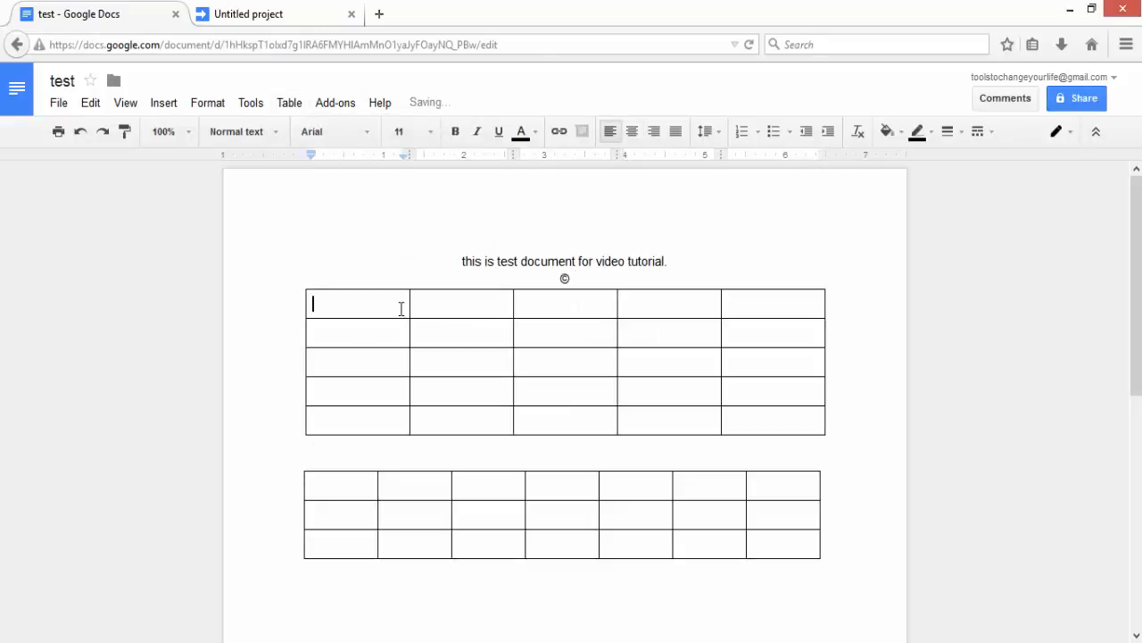
Delete the first row of the upper table
{"action": "left_click", "coordinate": [301, 105]}
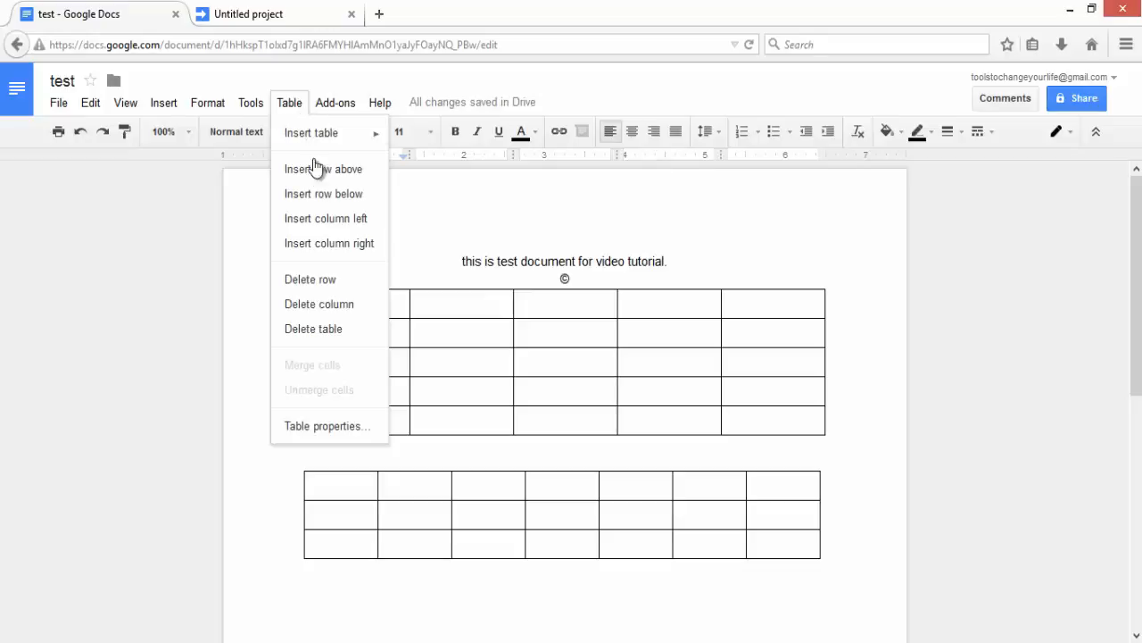
{"action": "left_click", "coordinate": [395, 312]}
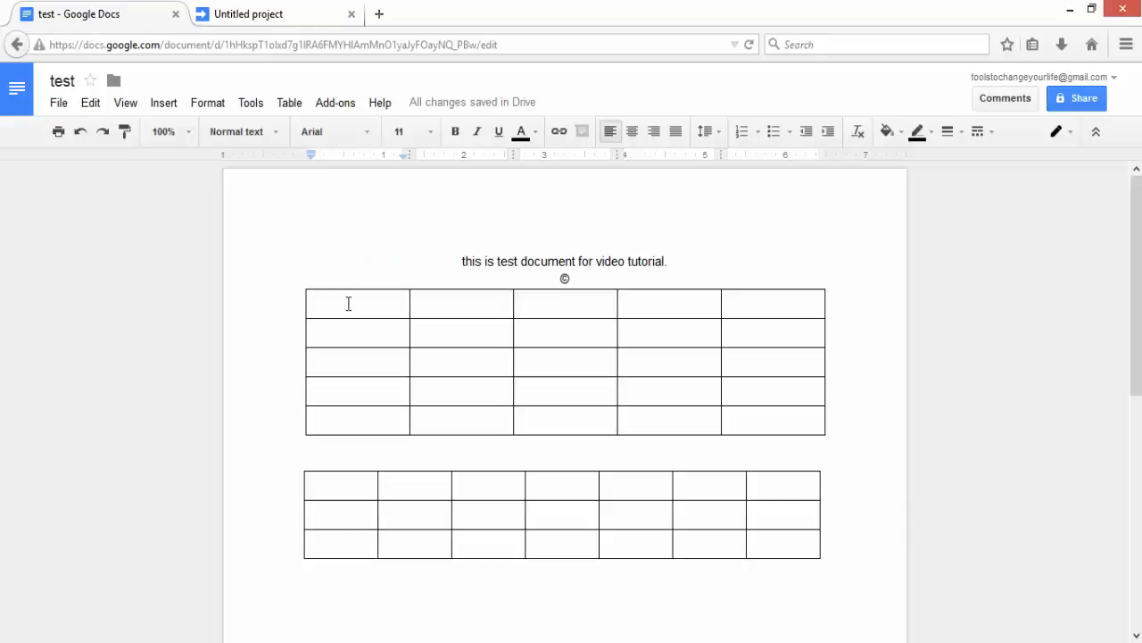
{"action": "left_click", "coordinate": [260, 105]}
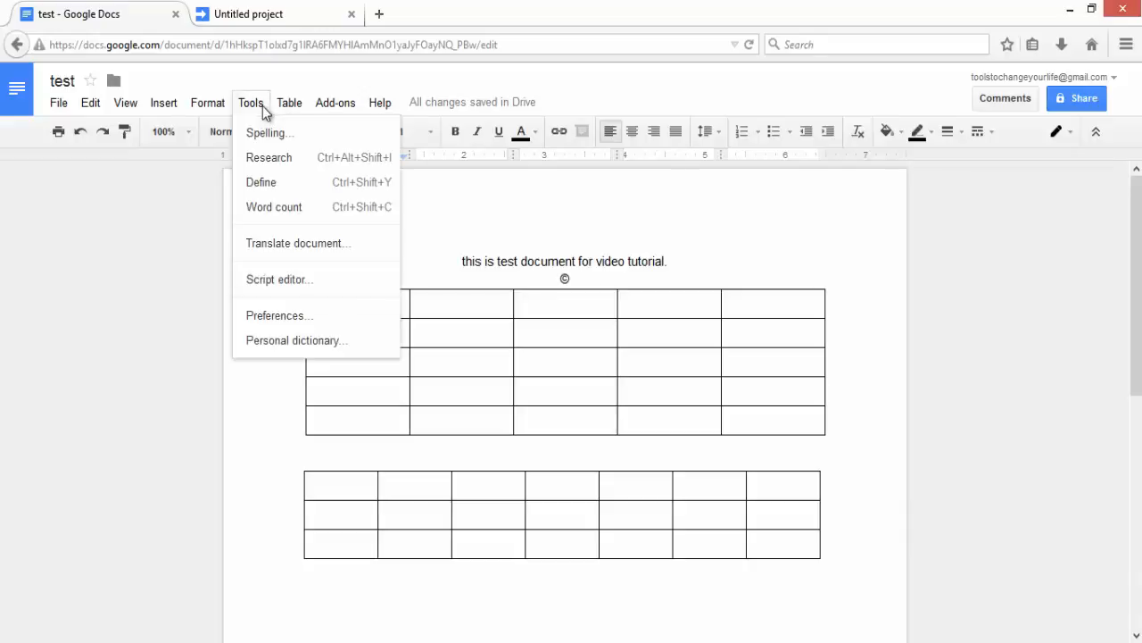
{"action": "mouse_move", "coordinate": [293, 110]}
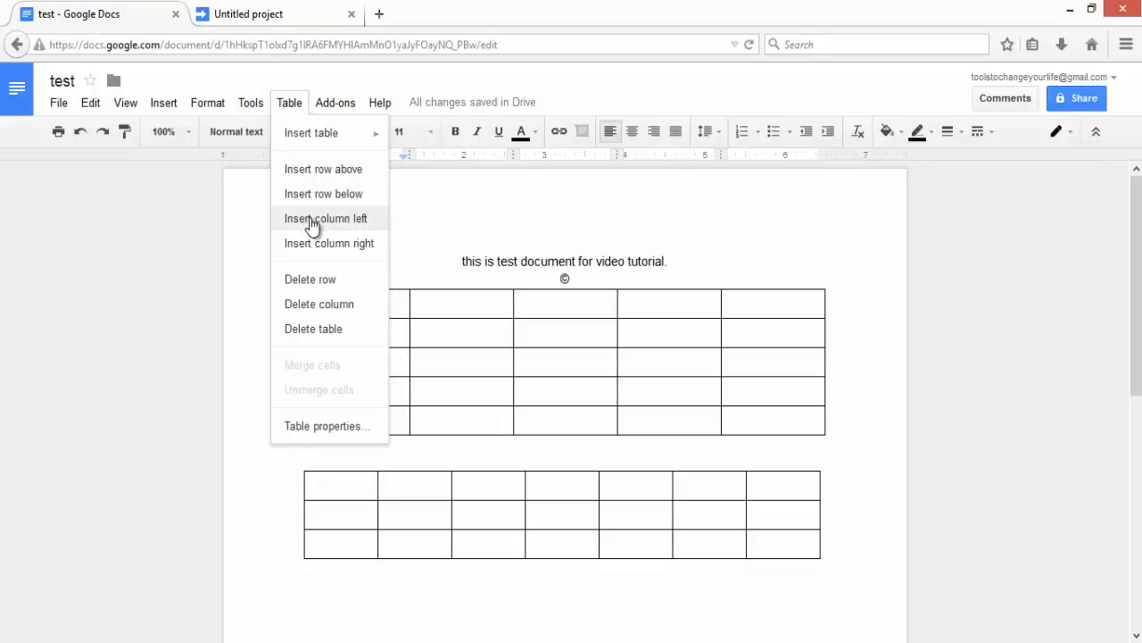
{"action": "left_click", "coordinate": [337, 277]}
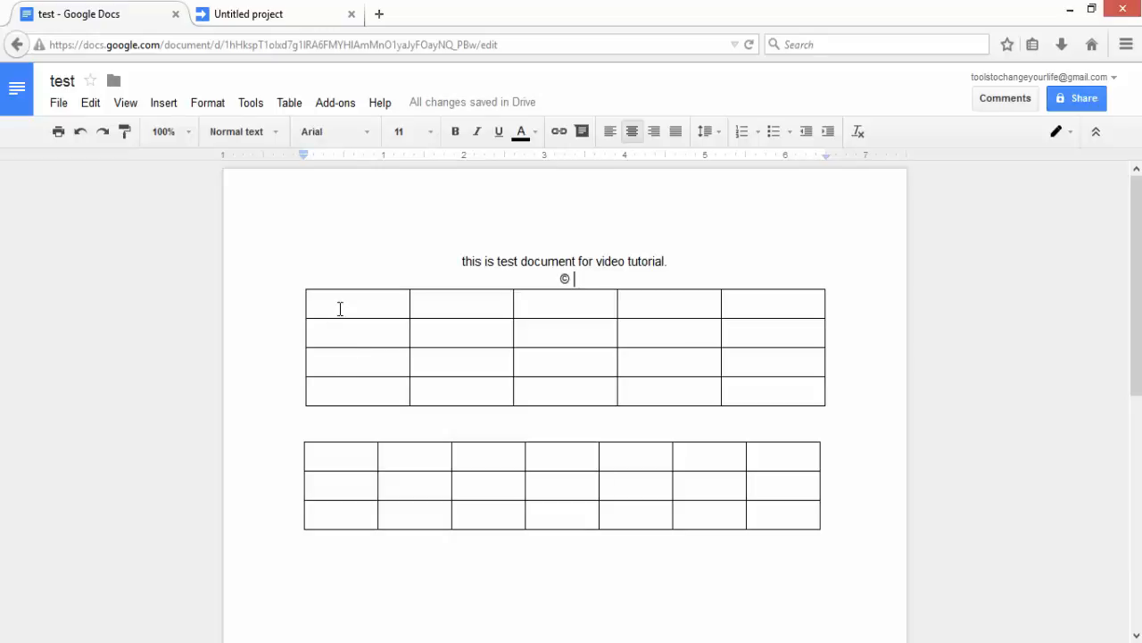
Delete the entire upper table below the © line
{"action": "left_click", "coordinate": [340, 308]}
{"action": "left_click", "coordinate": [267, 109]}
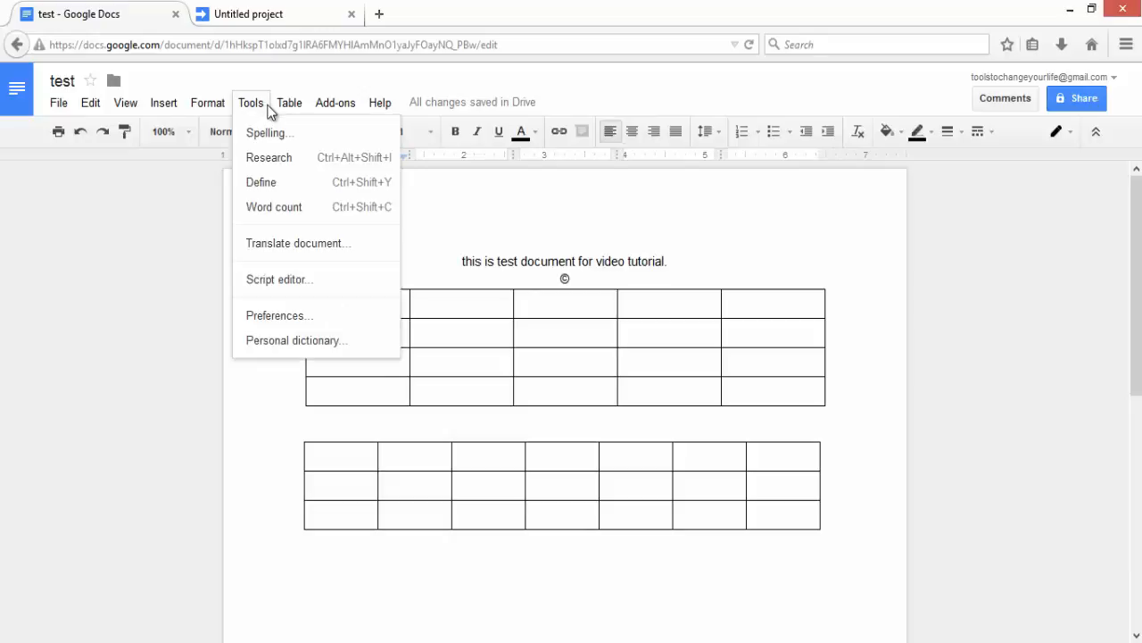
{"action": "mouse_move", "coordinate": [278, 110]}
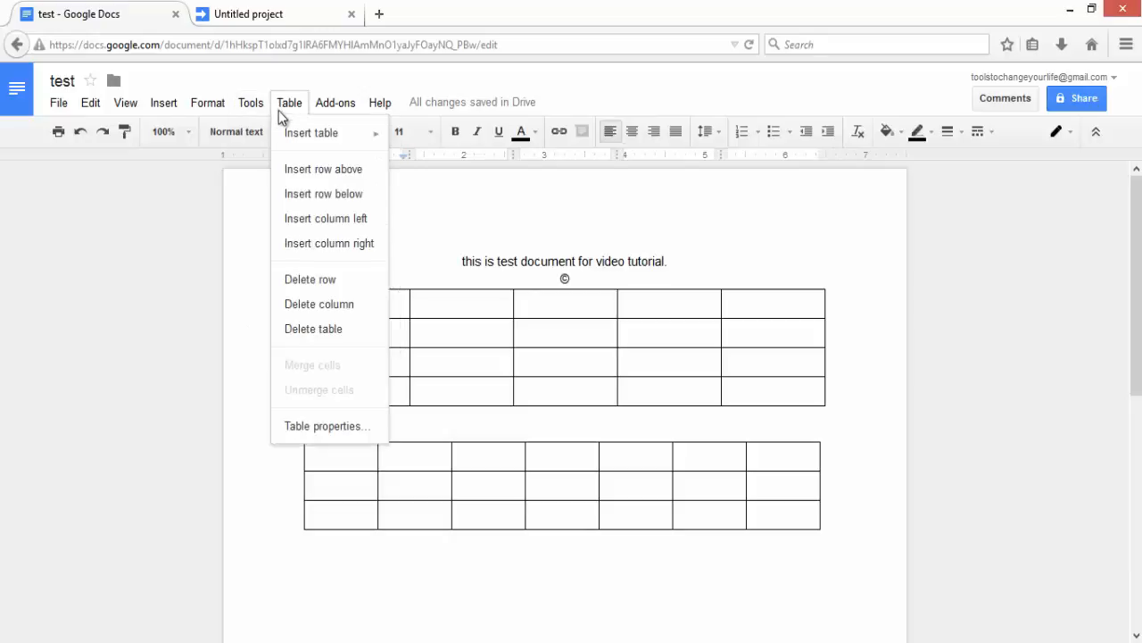
{"action": "left_click", "coordinate": [337, 330]}
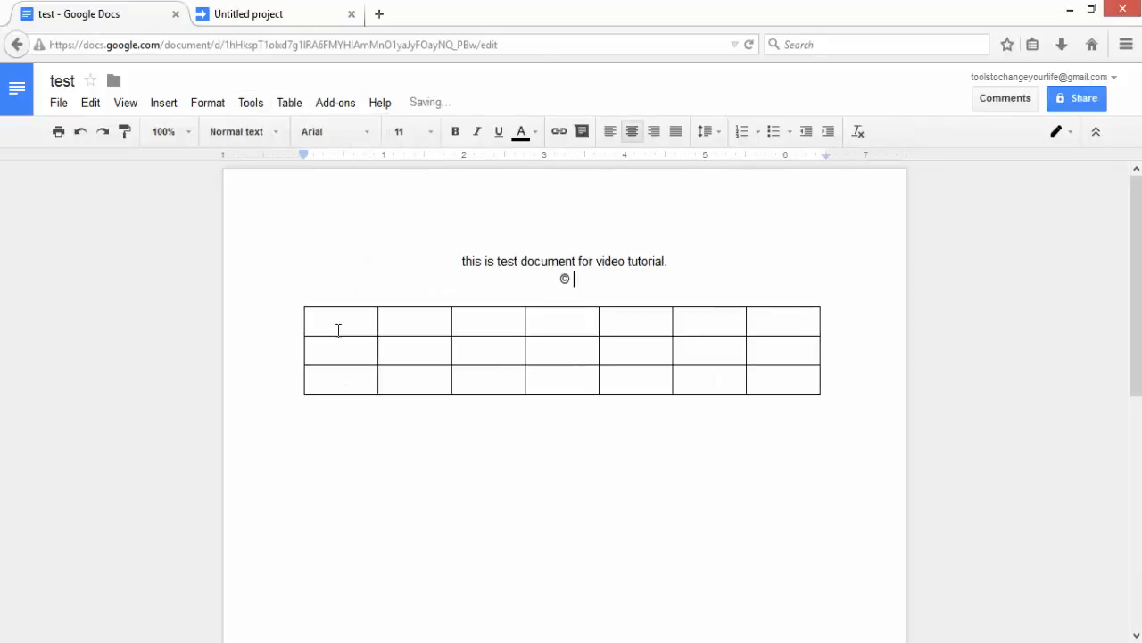
{"action": "left_click", "coordinate": [292, 107]}
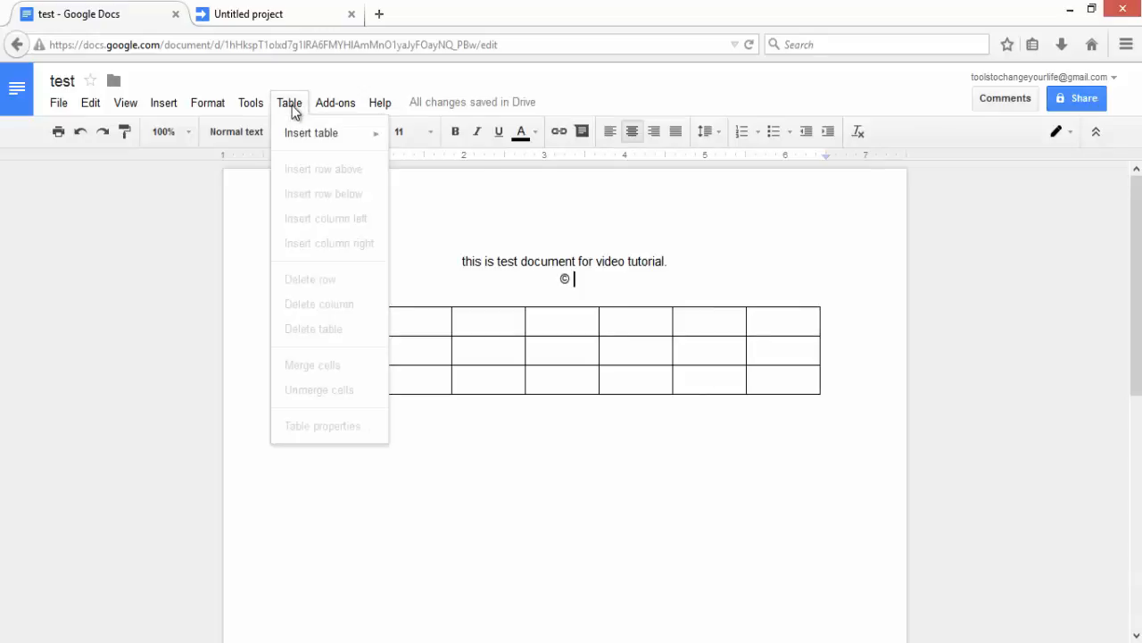
{"action": "left_click", "coordinate": [427, 321]}
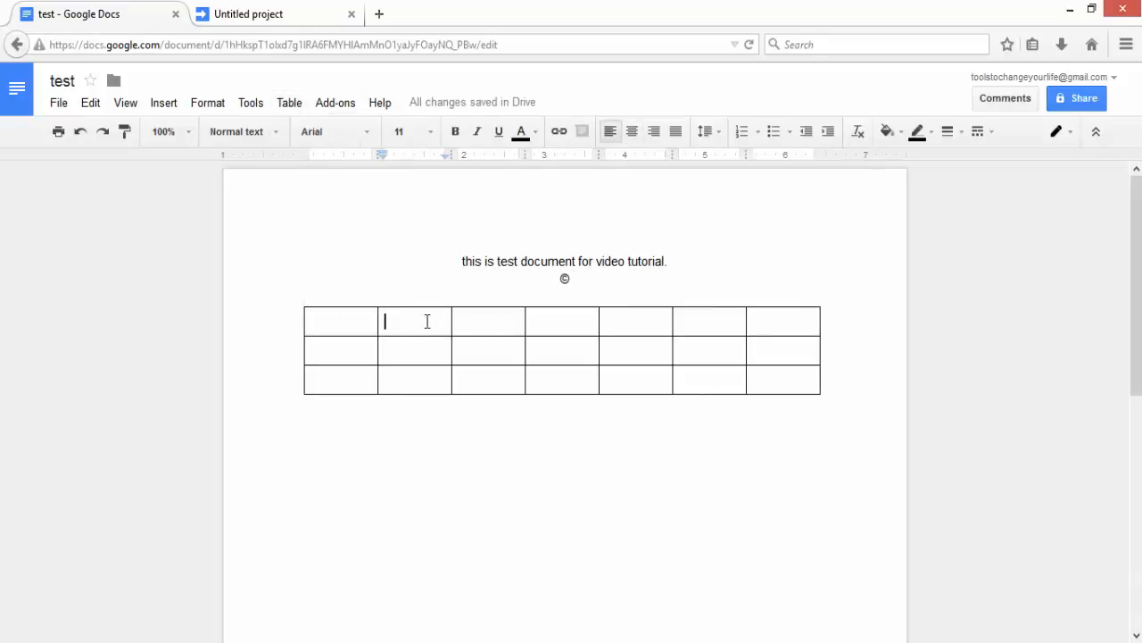
{"action": "left_click", "coordinate": [364, 316]}
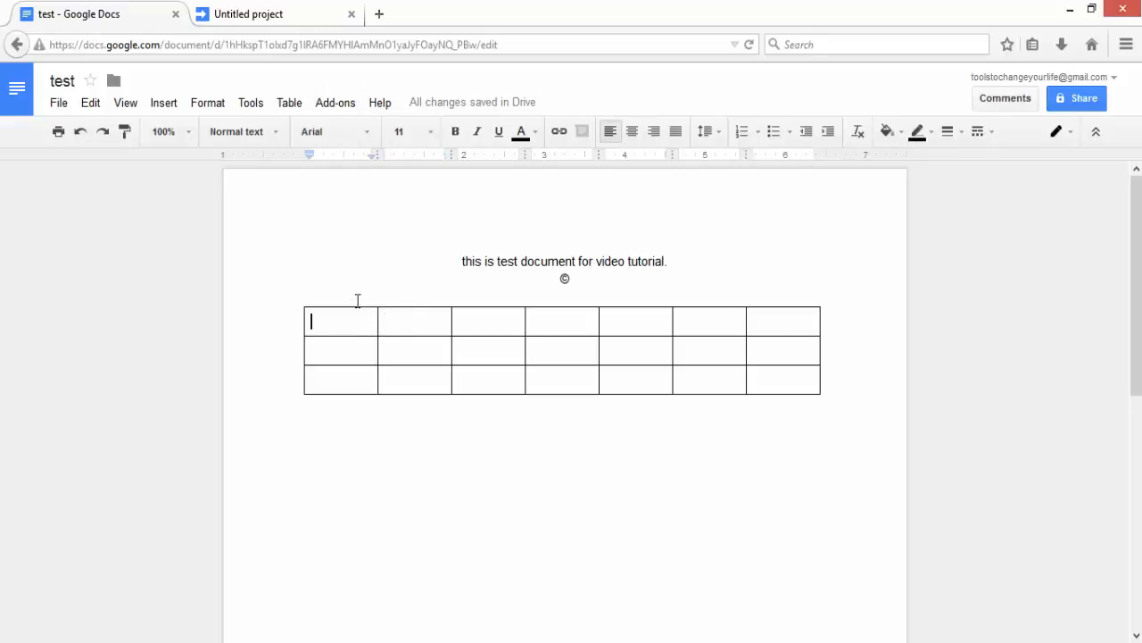
{"action": "left_click", "coordinate": [295, 102]}
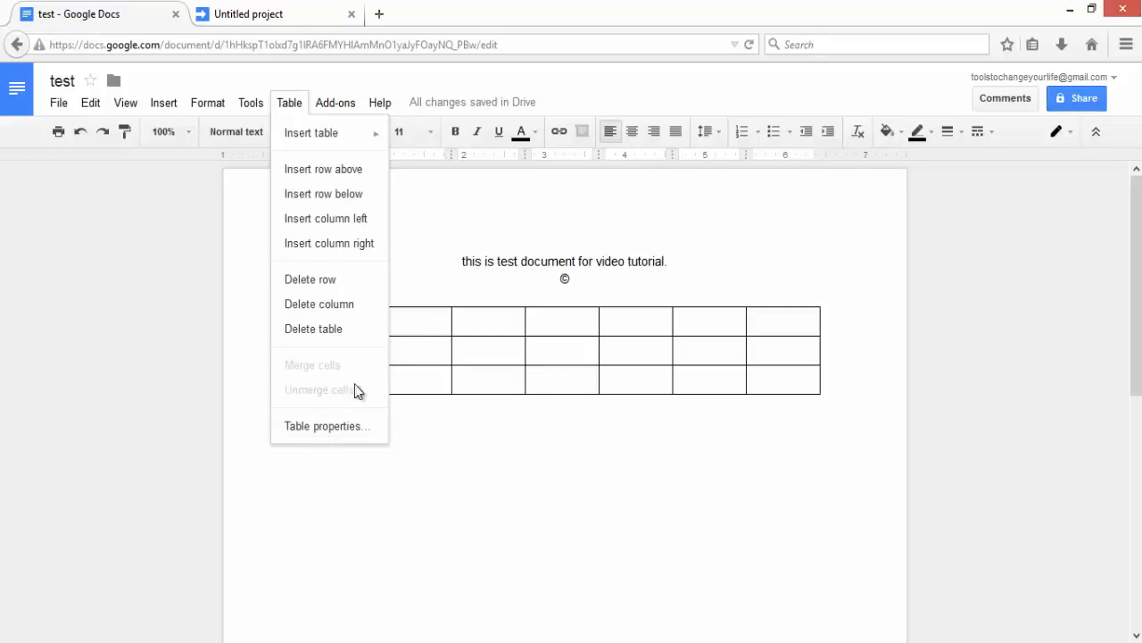
{"action": "left_click", "coordinate": [428, 339]}
{"action": "left_click", "coordinate": [389, 317]}
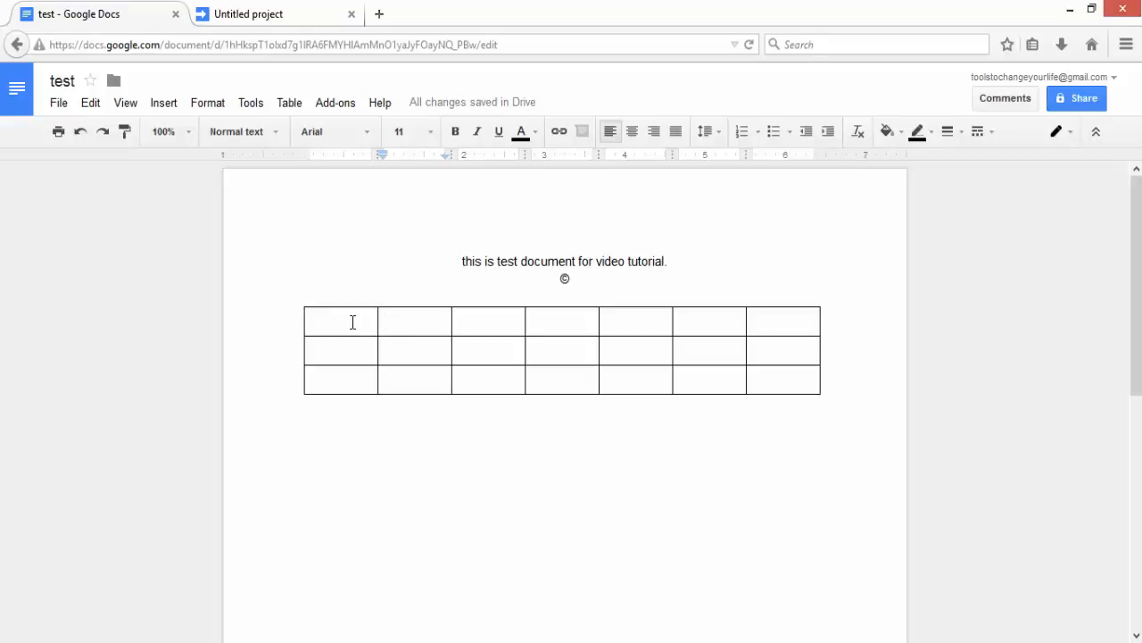
Open the table properties from the first cell, choose dark red for the table border, and view the border width options
{"action": "left_click", "coordinate": [353, 322]}
{"action": "left_click", "coordinate": [302, 100]}
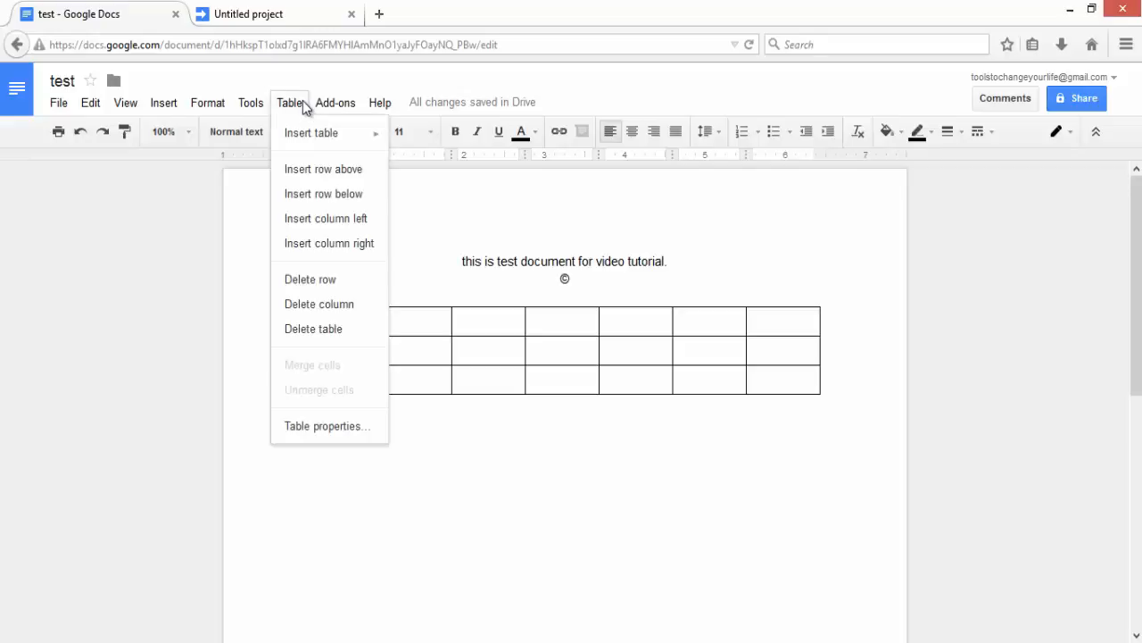
{"action": "left_click", "coordinate": [342, 426]}
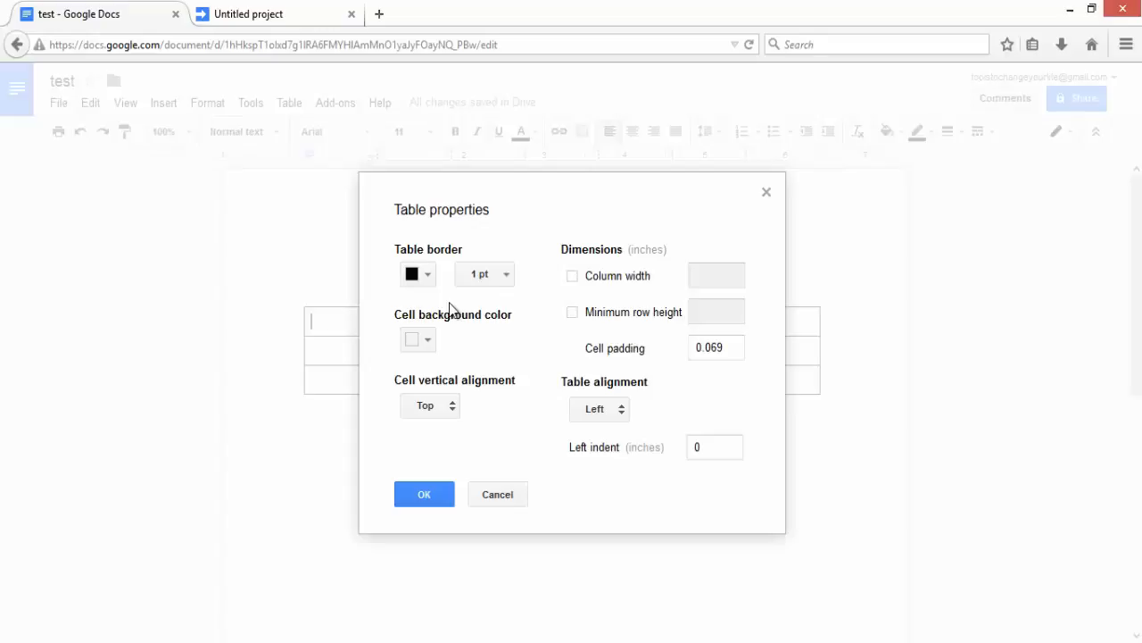
{"action": "left_click", "coordinate": [428, 275]}
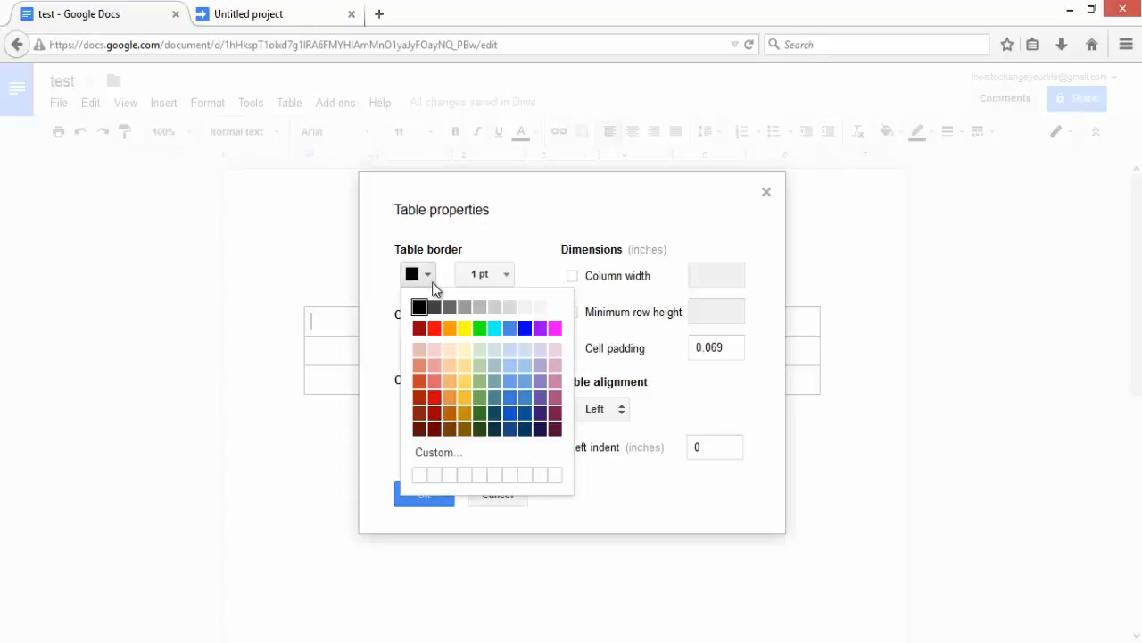
{"action": "left_click", "coordinate": [419, 330]}
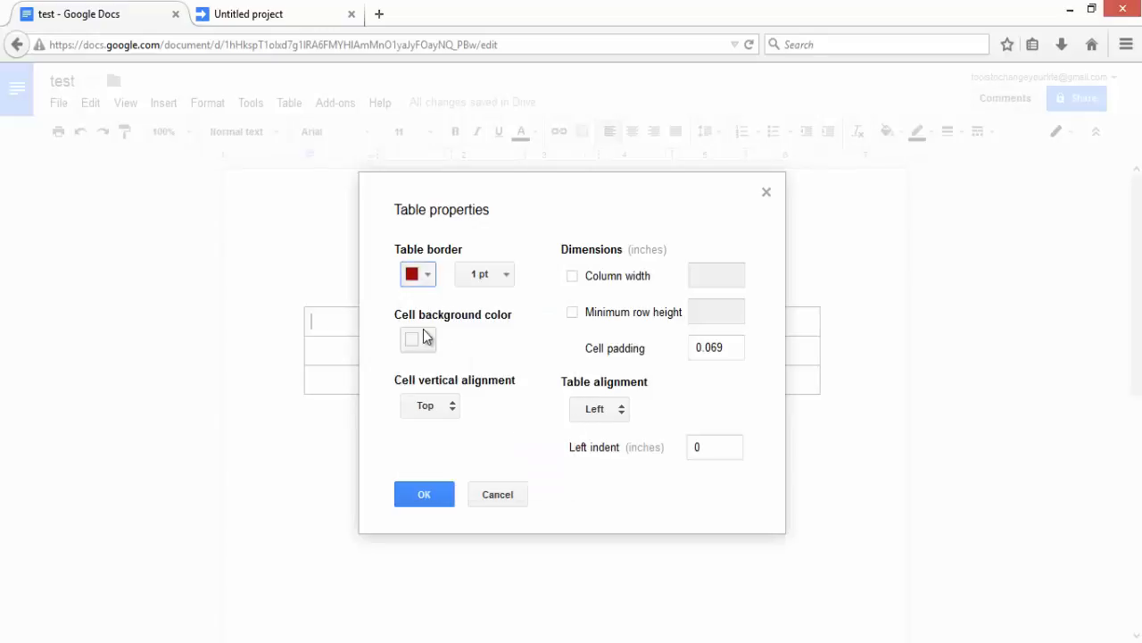
{"action": "left_click", "coordinate": [491, 278]}
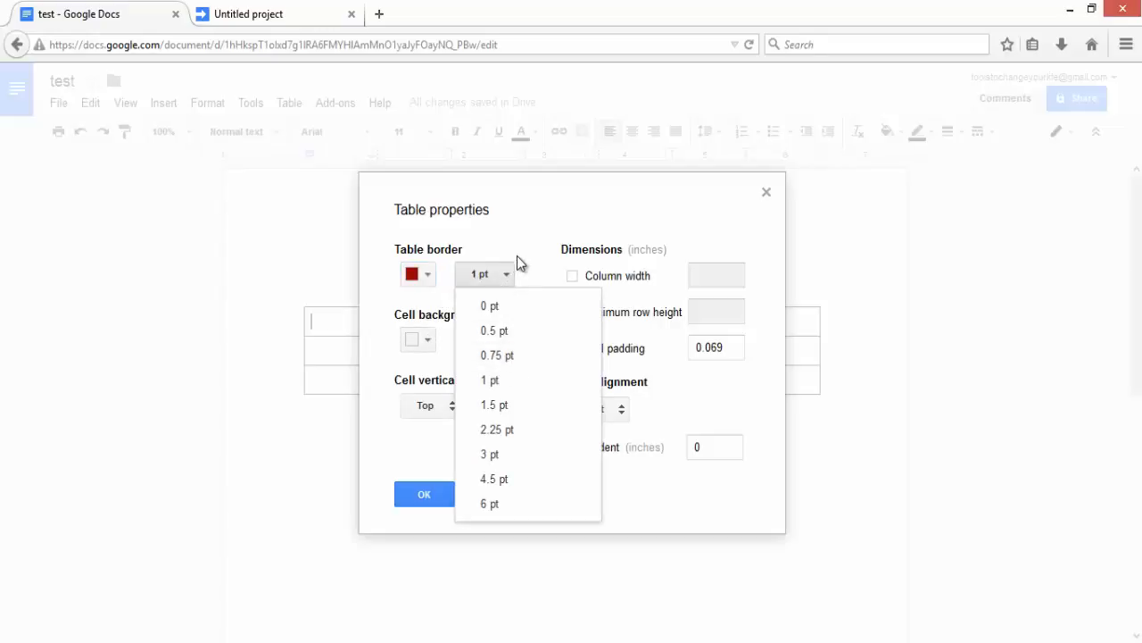
{"action": "left_click", "coordinate": [518, 258]}
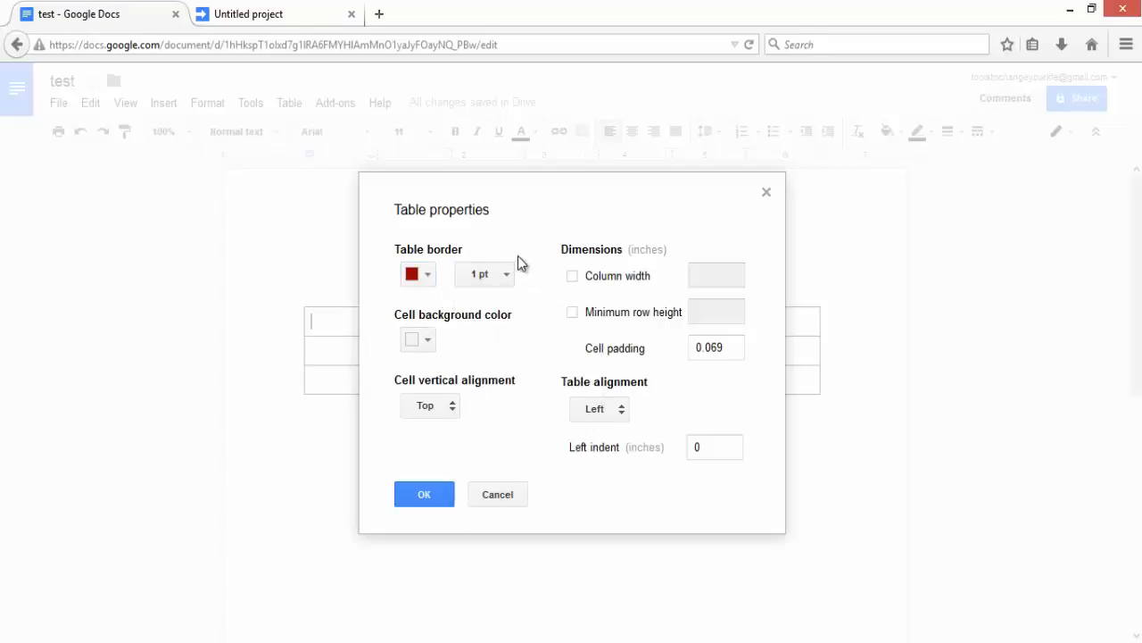
Set the first cell's background color to dark gray and apply the table properties
{"action": "left_click", "coordinate": [432, 334]}
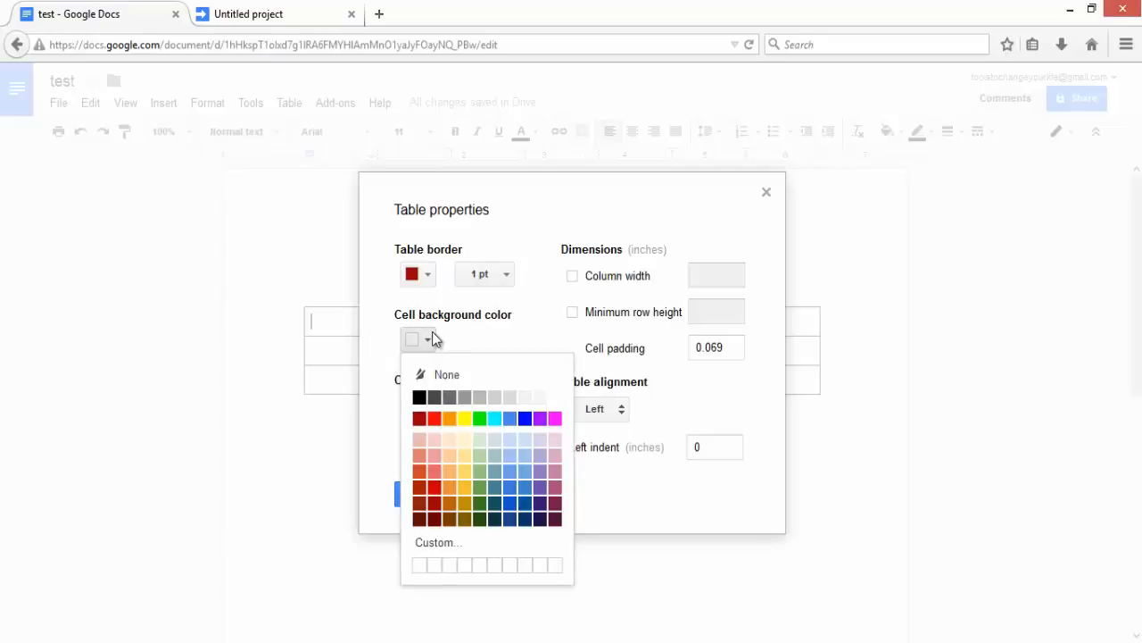
{"action": "left_click", "coordinate": [434, 397]}
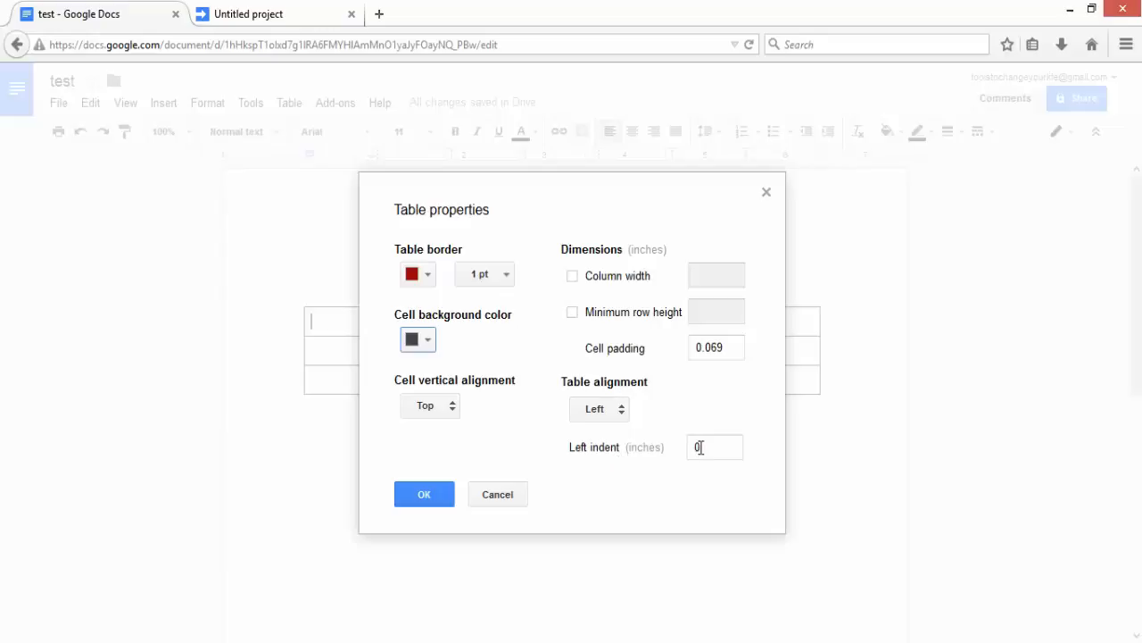
{"action": "left_click", "coordinate": [434, 495]}
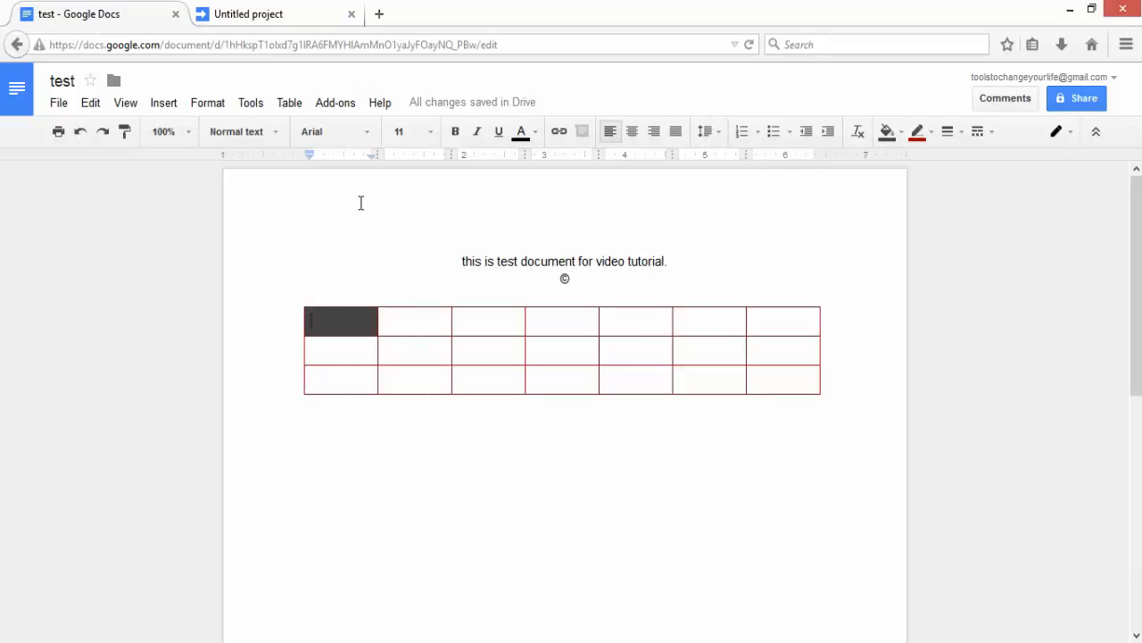
View the gallery of available add-ons and close it without installing any
{"action": "left_click", "coordinate": [332, 107]}
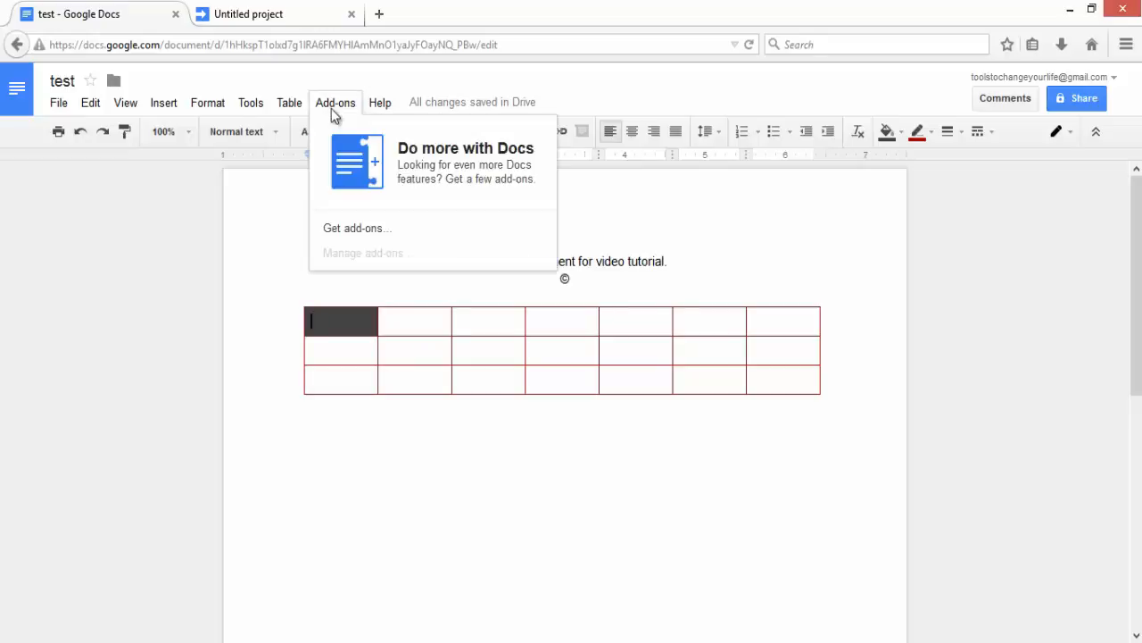
{"action": "left_click", "coordinate": [378, 229]}
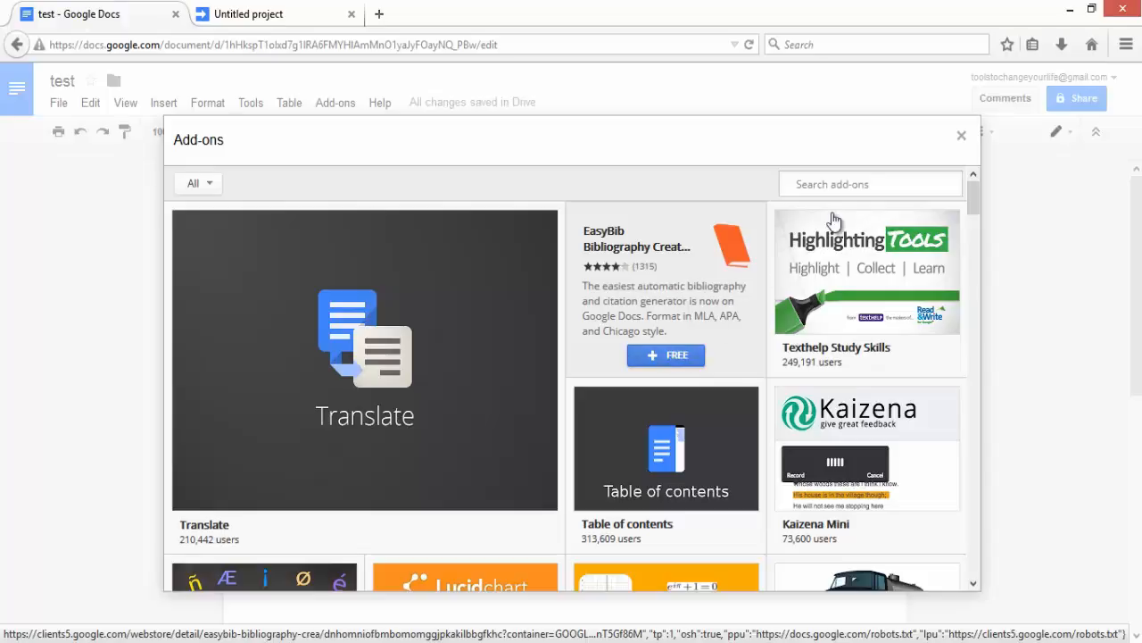
{"action": "left_click", "coordinate": [962, 138]}
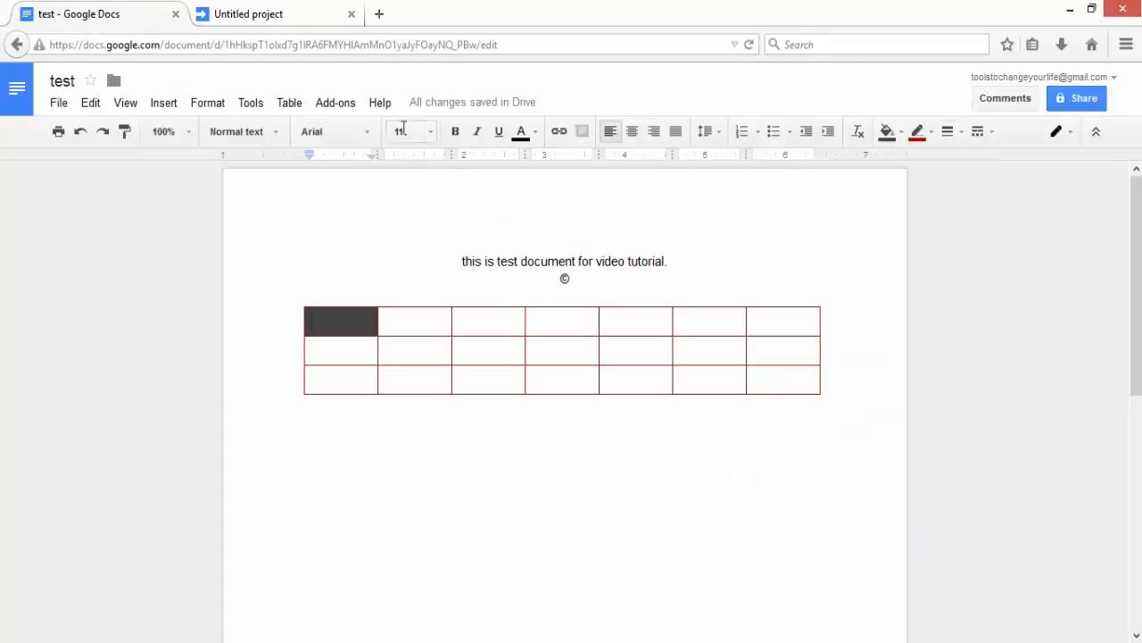
View the help options and the list of popular keyboard shortcuts, and close the list
{"action": "left_click", "coordinate": [381, 107]}
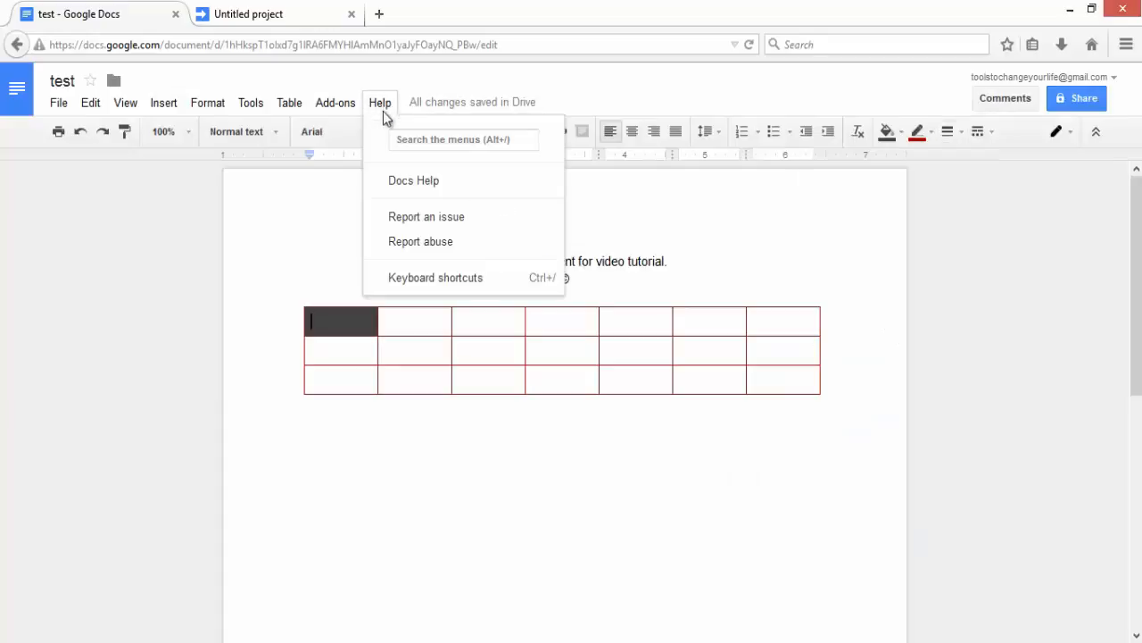
{"action": "left_click", "coordinate": [438, 143]}
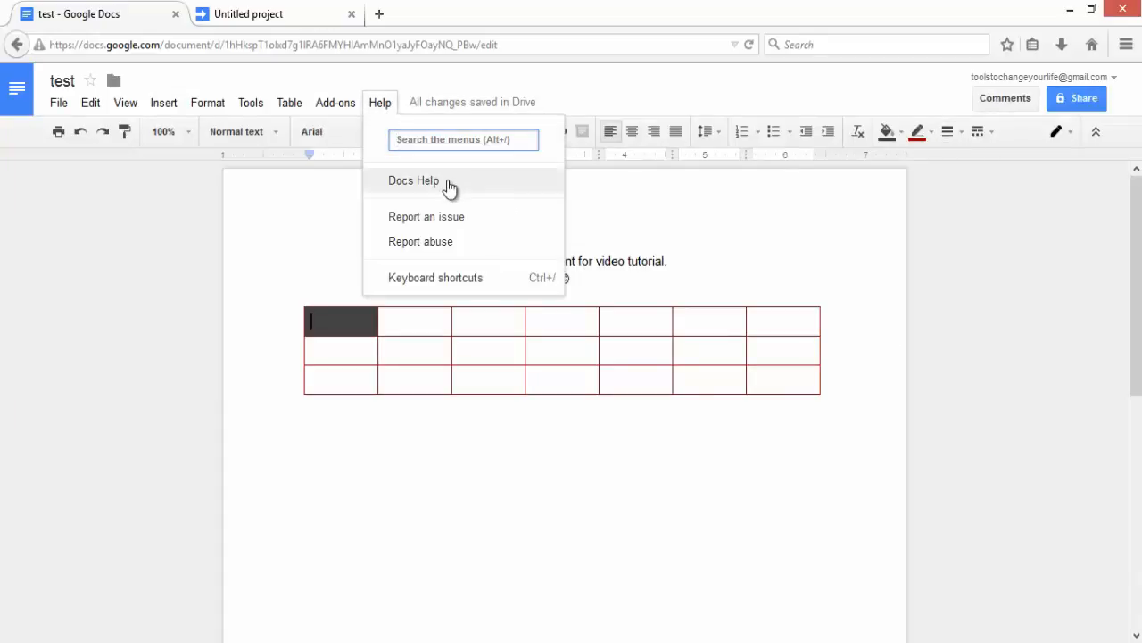
{"action": "left_click", "coordinate": [489, 282]}
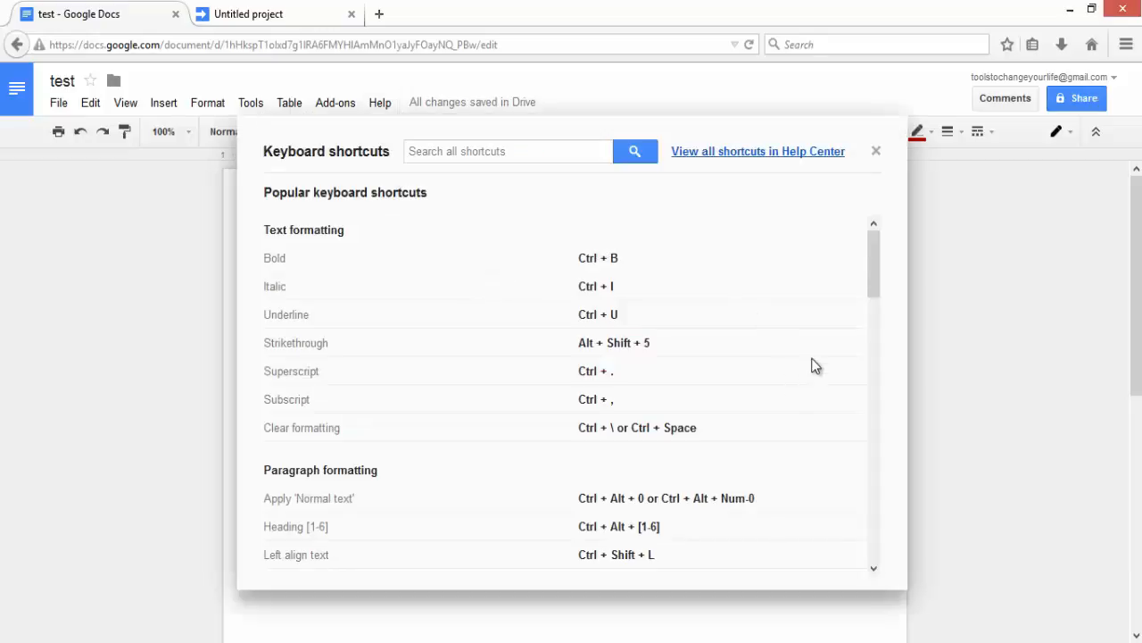
{"action": "left_click", "coordinate": [877, 152]}
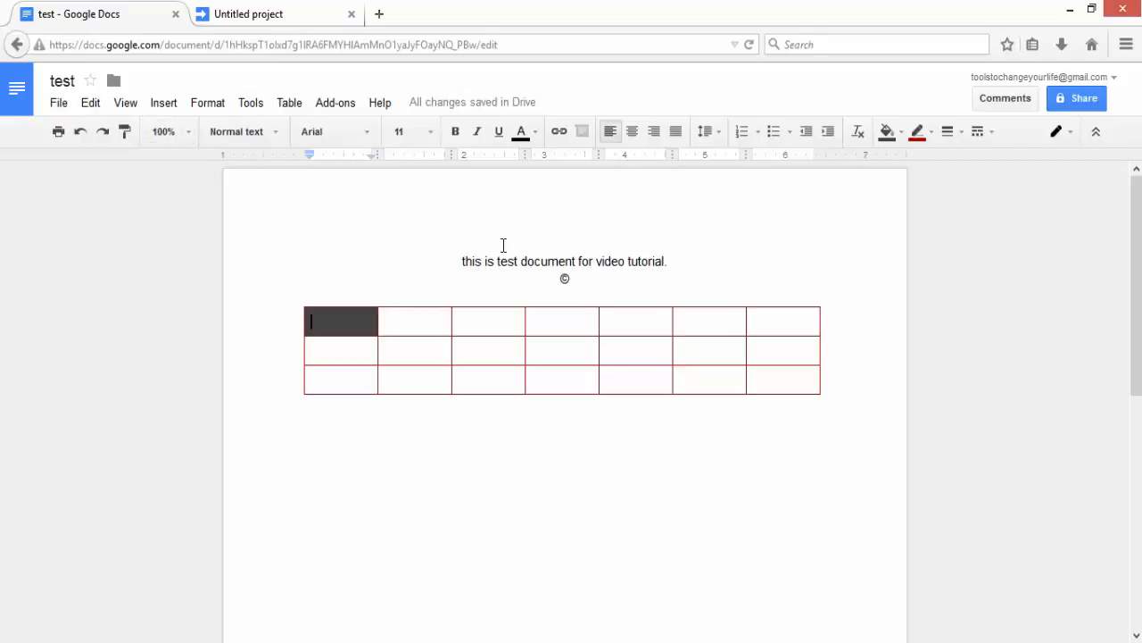
Change the font of the whole sentence above the © symbol to Comic Sans MS
{"action": "double_click", "coordinate": [564, 260]}
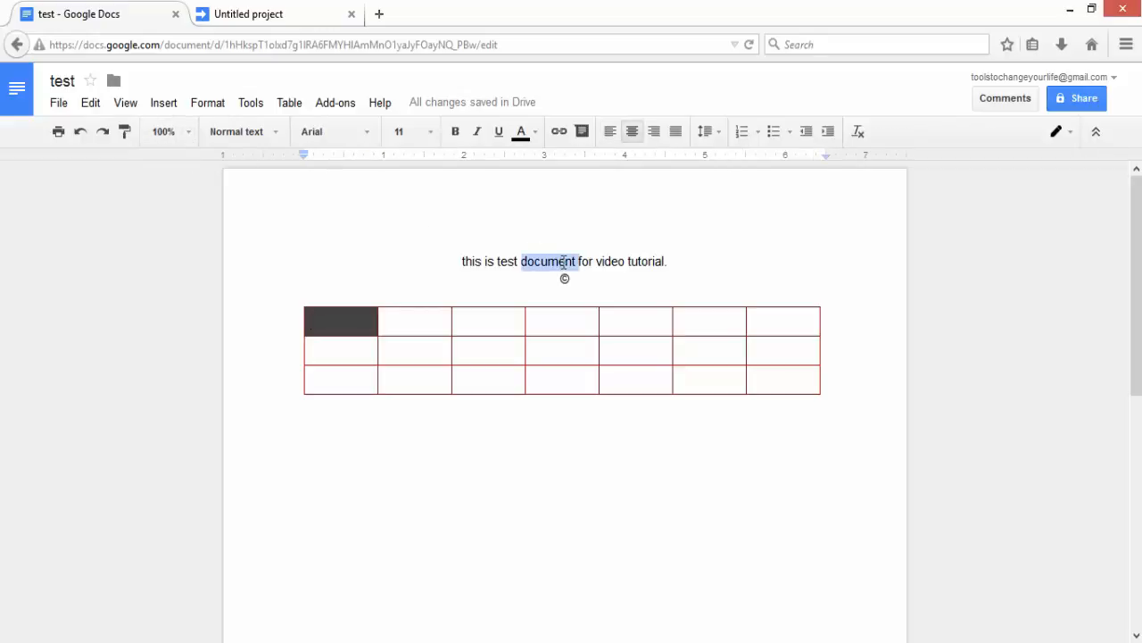
{"action": "triple_click", "coordinate": [564, 262]}
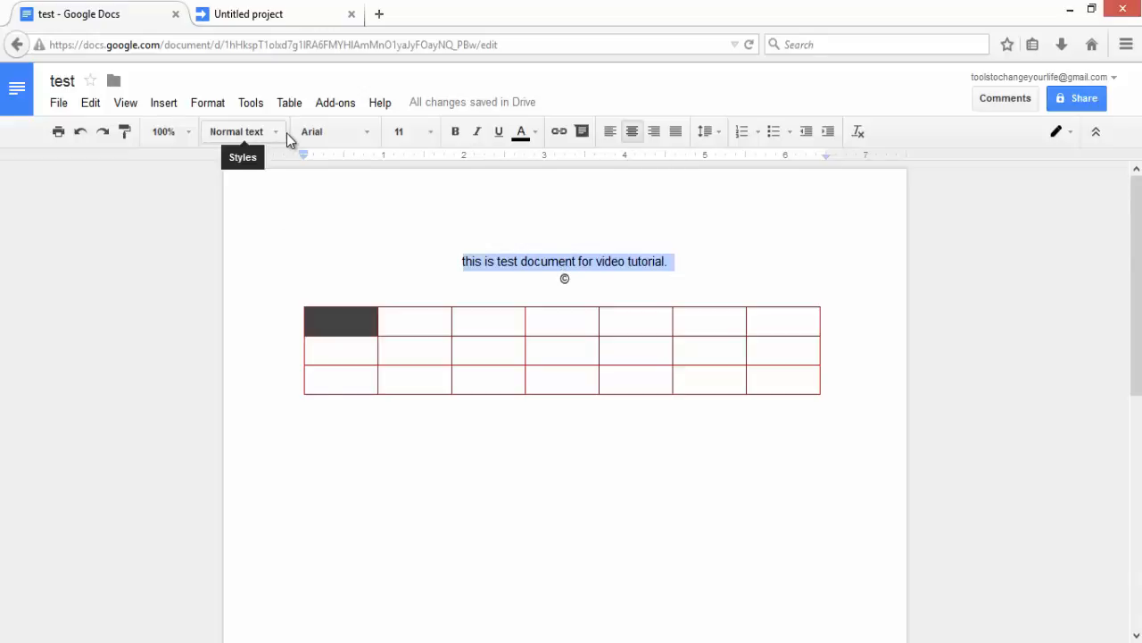
{"action": "left_click", "coordinate": [367, 135]}
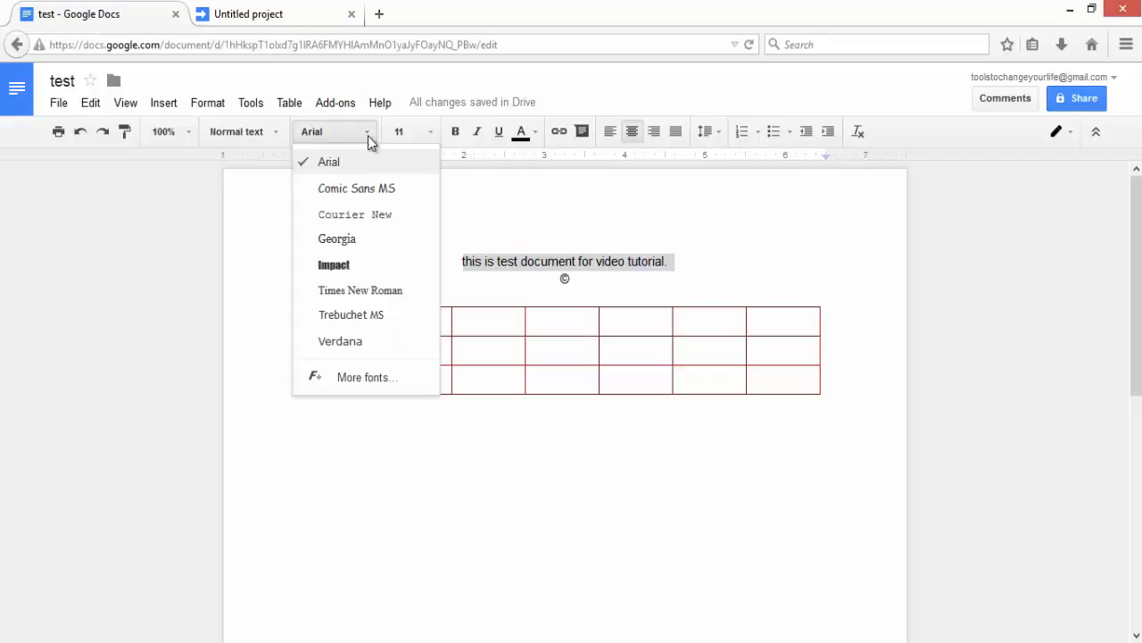
{"action": "left_click", "coordinate": [368, 186]}
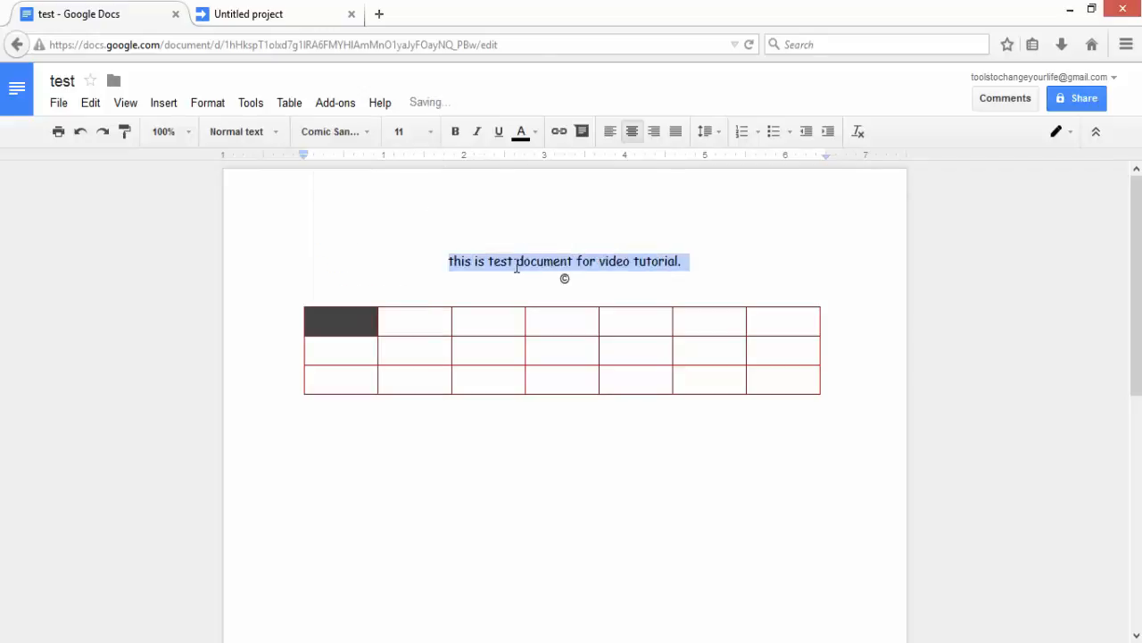
Format the selected sentence as 12 pt bold, italic and underlined with dark red text
{"action": "left_click", "coordinate": [432, 135]}
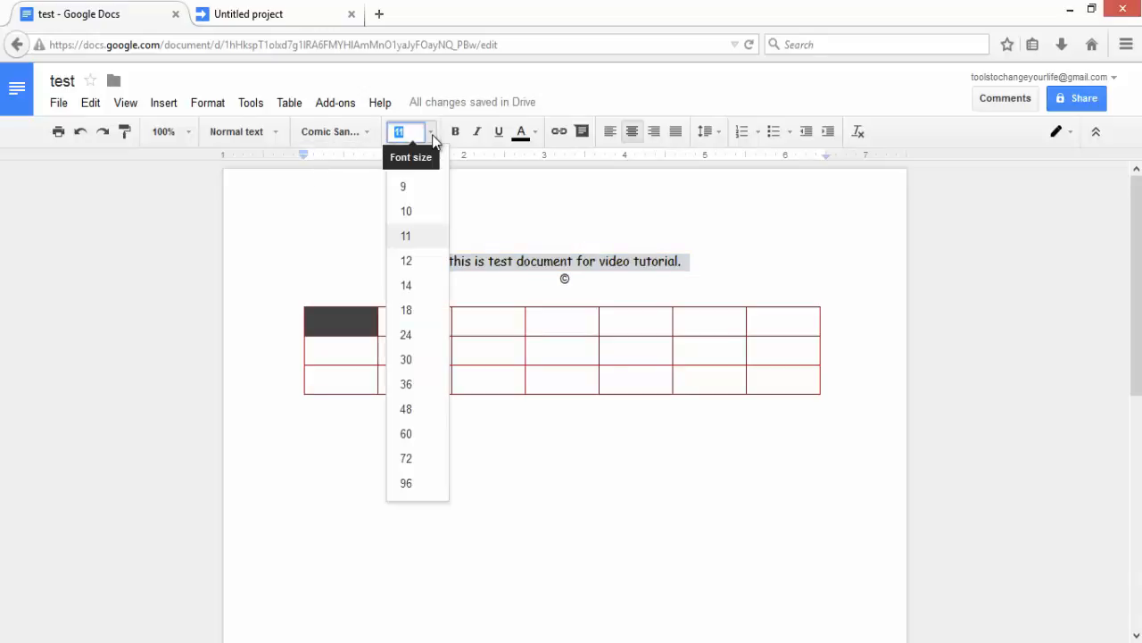
{"action": "left_click", "coordinate": [419, 260]}
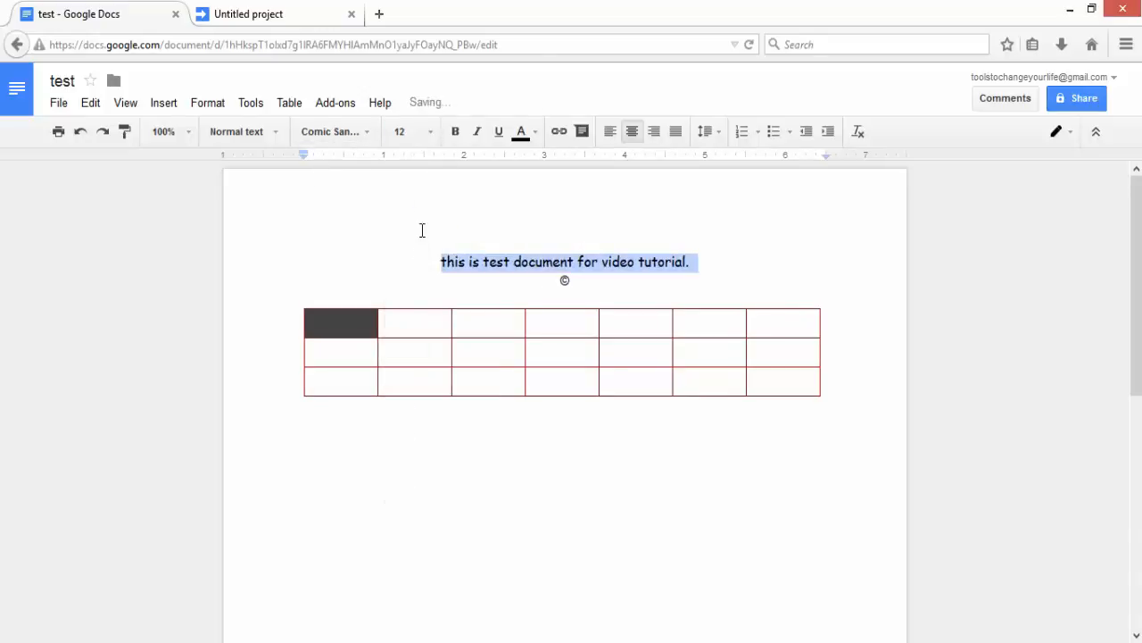
{"action": "left_click", "coordinate": [459, 132]}
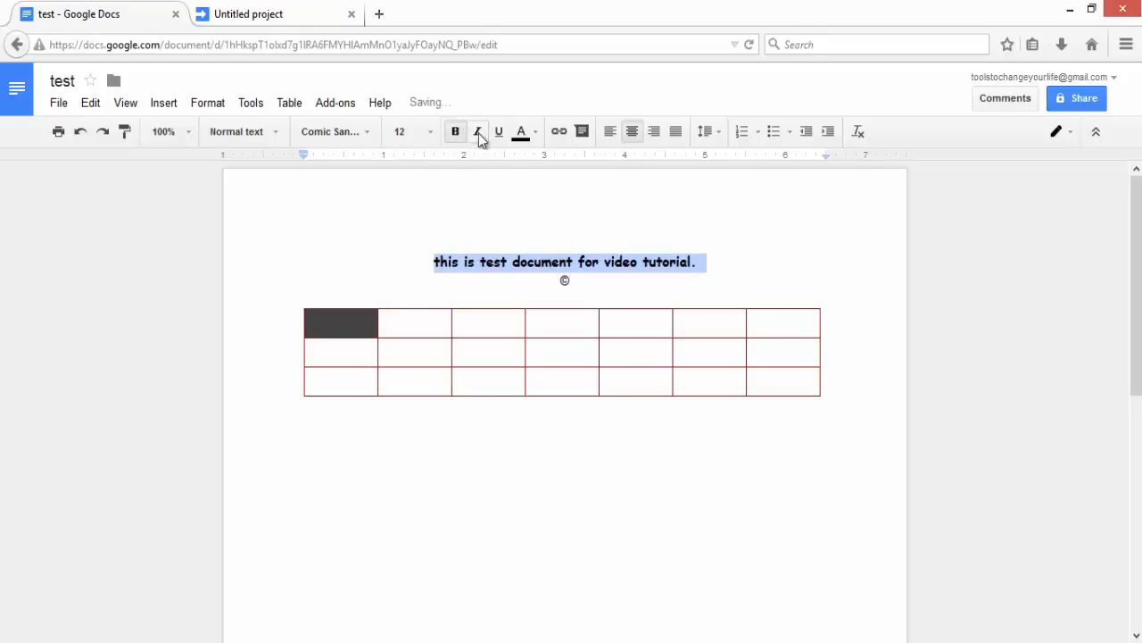
{"action": "left_click", "coordinate": [479, 133]}
{"action": "left_click", "coordinate": [499, 134]}
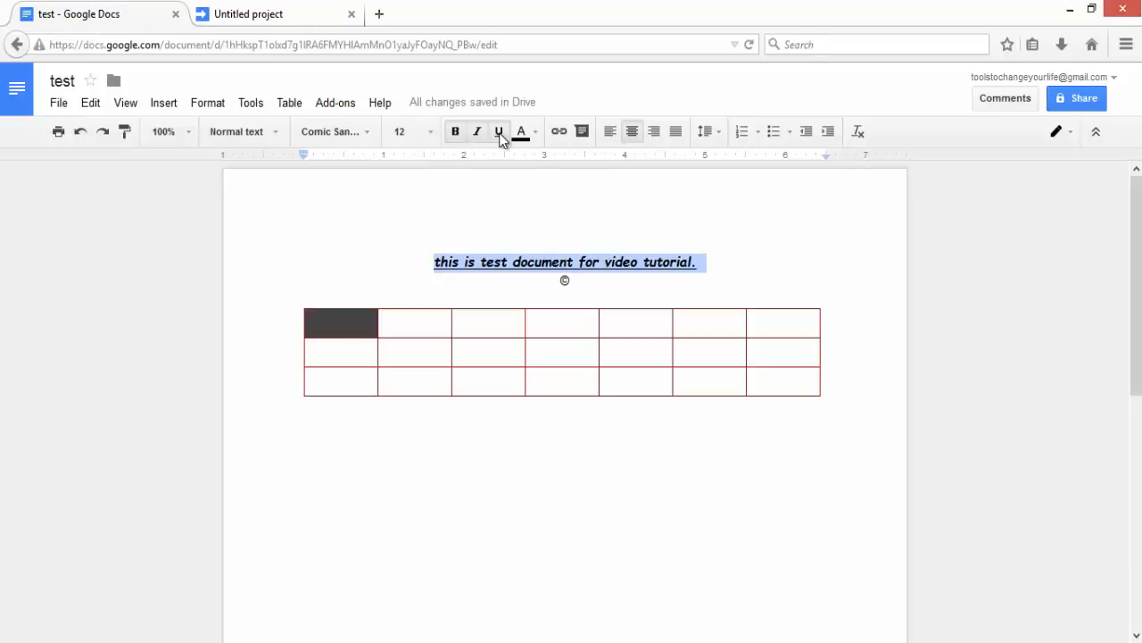
{"action": "left_click", "coordinate": [529, 133]}
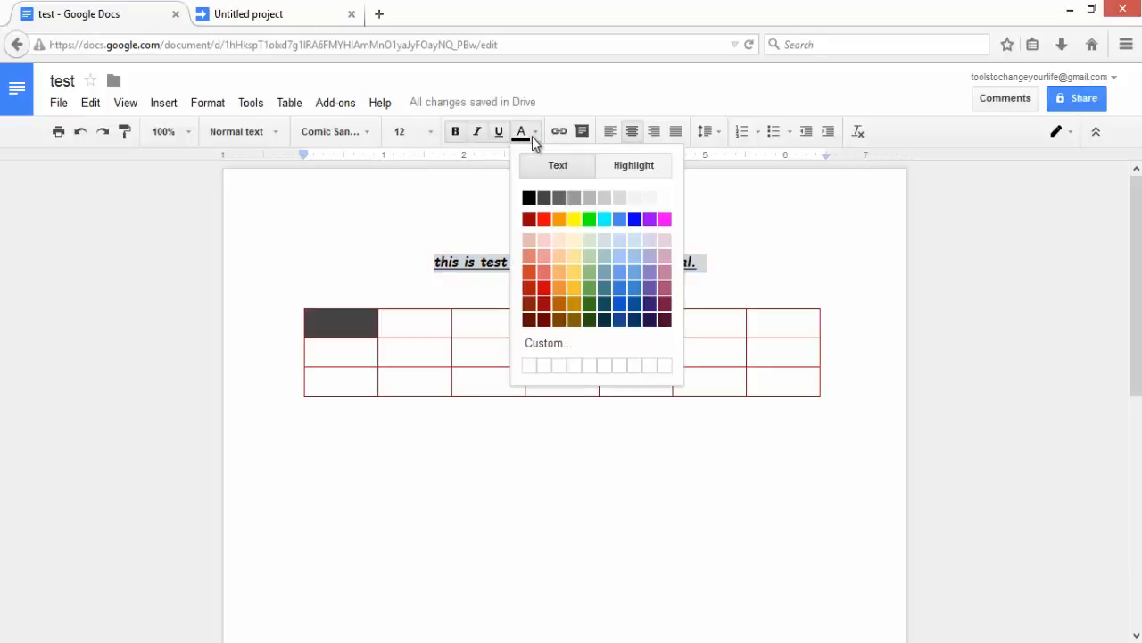
{"action": "left_click", "coordinate": [531, 220]}
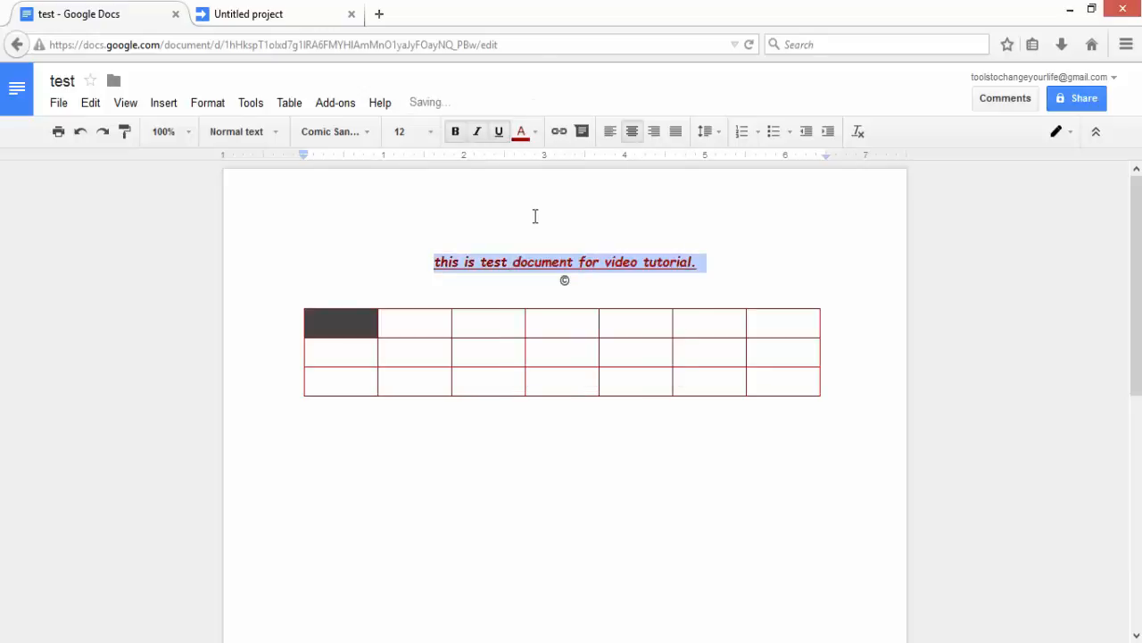
View the link settings and the line spacing options for the sentence without changing either
{"action": "left_click", "coordinate": [560, 131]}
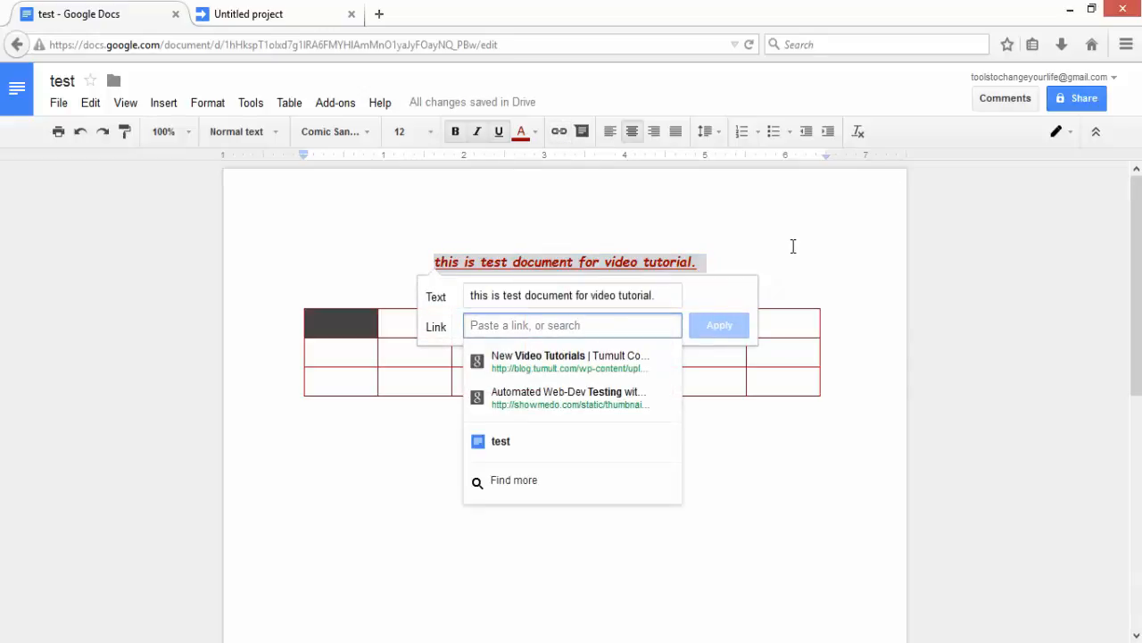
{"action": "key", "text": "Escape"}
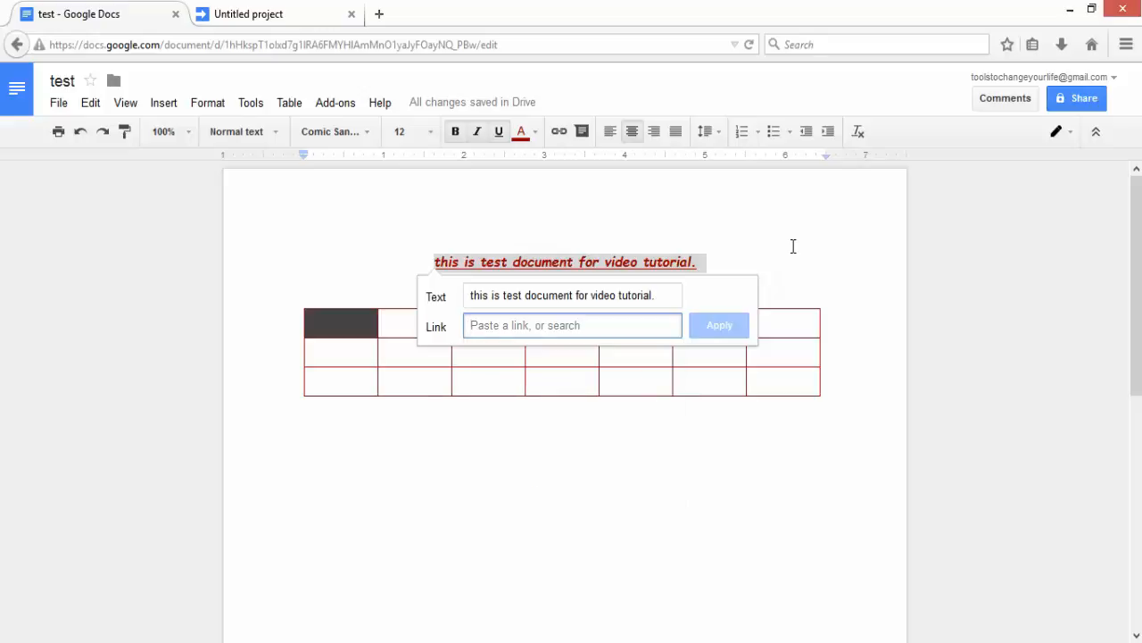
{"action": "key", "text": "Escape"}
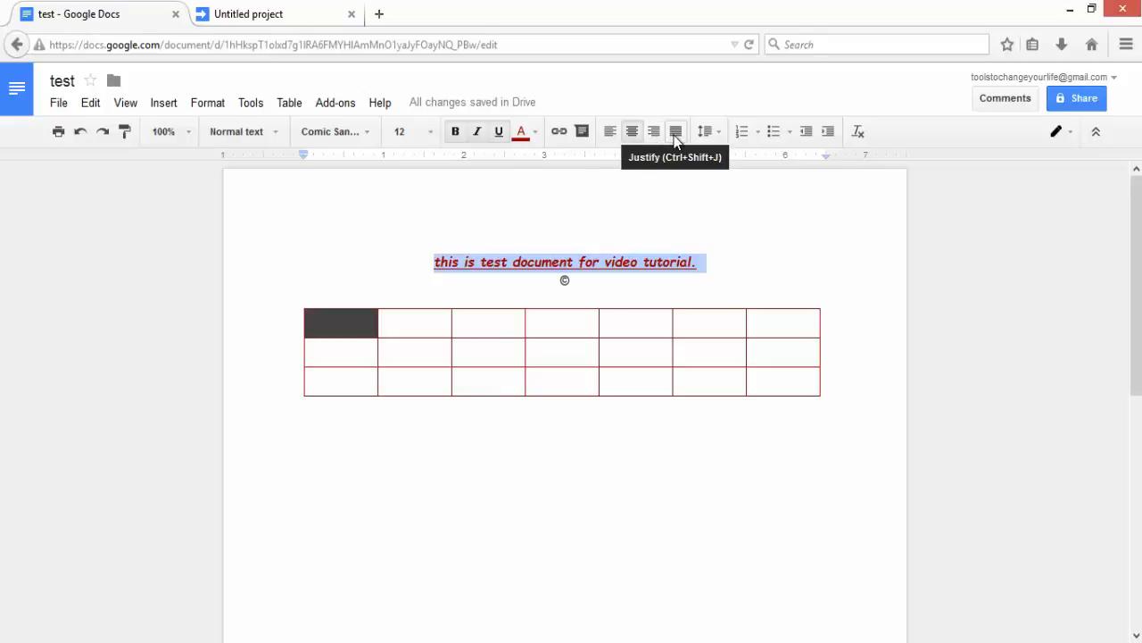
{"action": "left_click", "coordinate": [719, 137]}
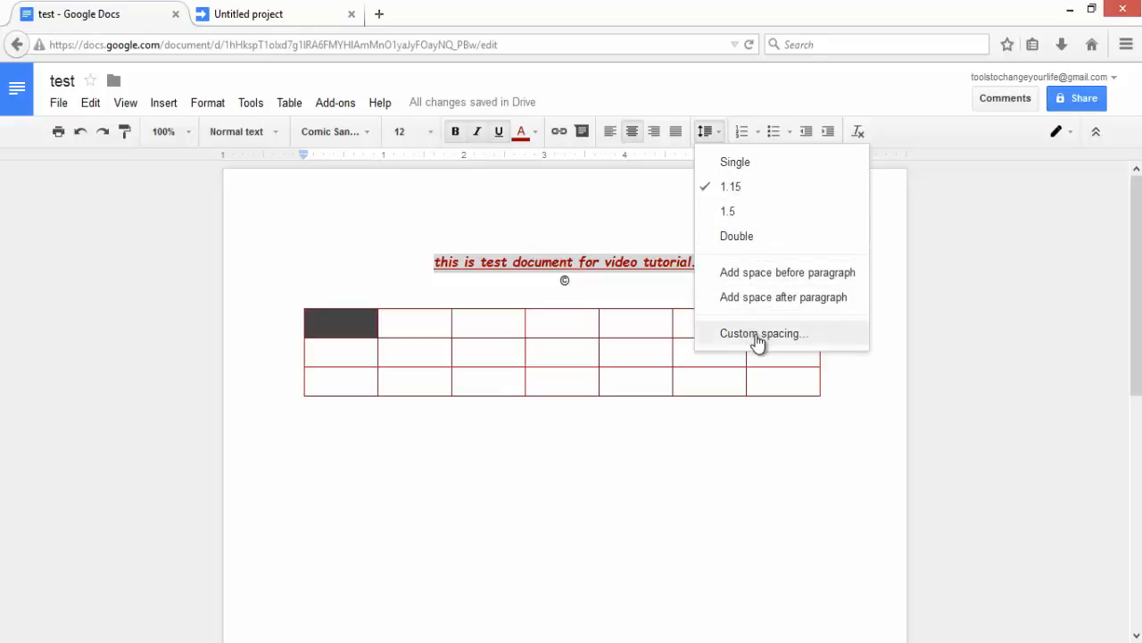
{"action": "left_click", "coordinate": [723, 132]}
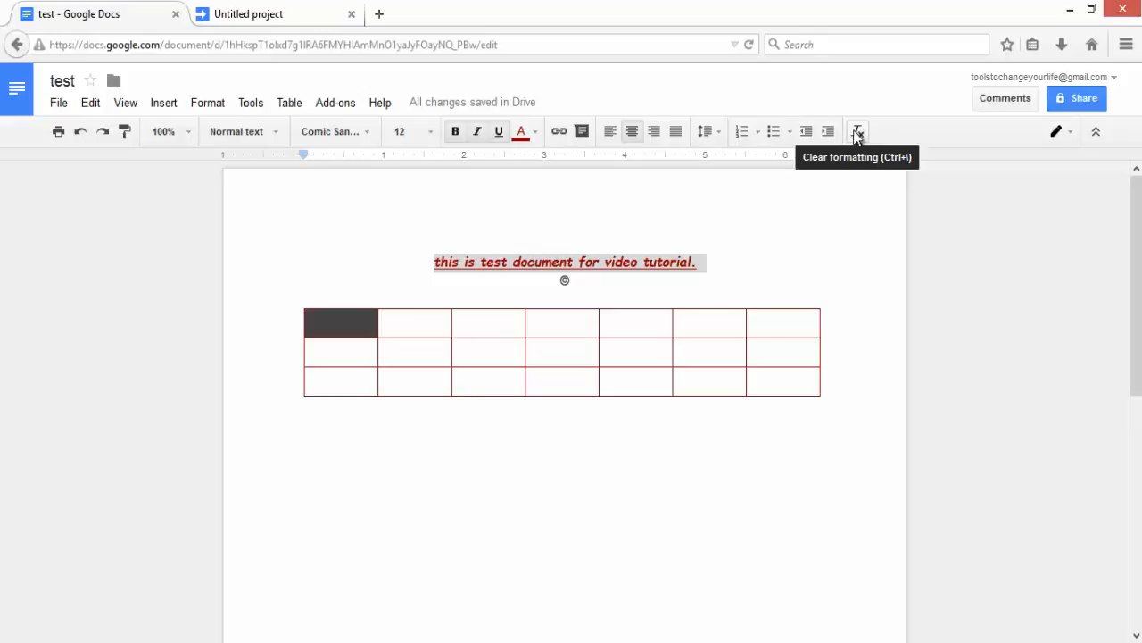
Apply the Heading 1 style to the sentence above the © symbol
{"action": "left_click", "coordinate": [275, 138]}
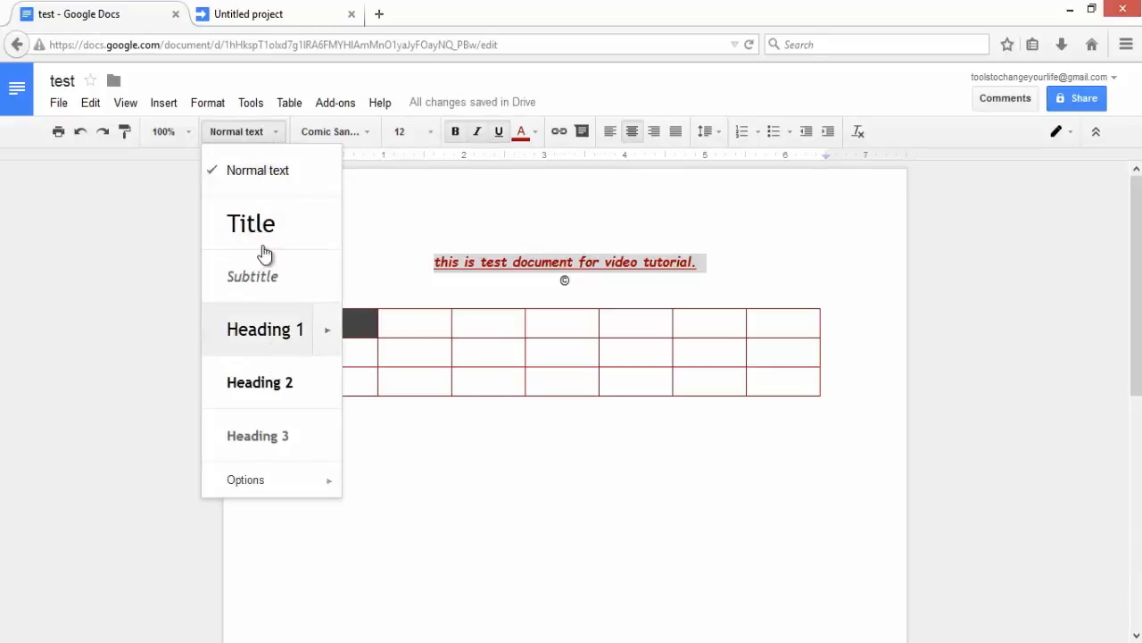
{"action": "left_click", "coordinate": [260, 346]}
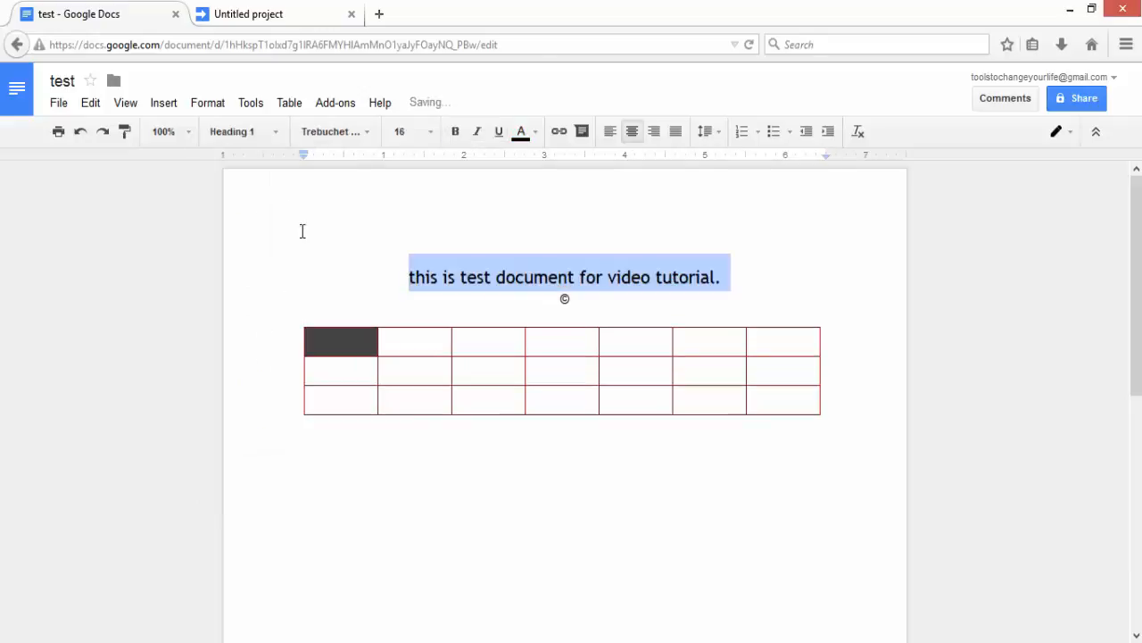
Try the Fit zoom level on the document and return the zoom to 100%
{"action": "left_click", "coordinate": [187, 134]}
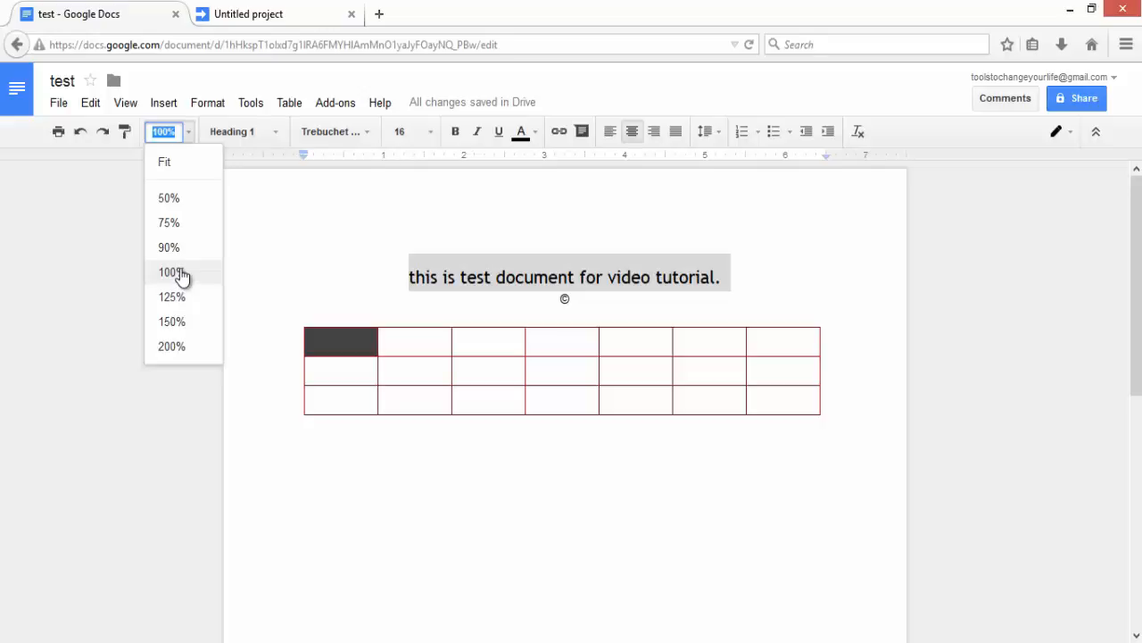
{"action": "left_click", "coordinate": [183, 165]}
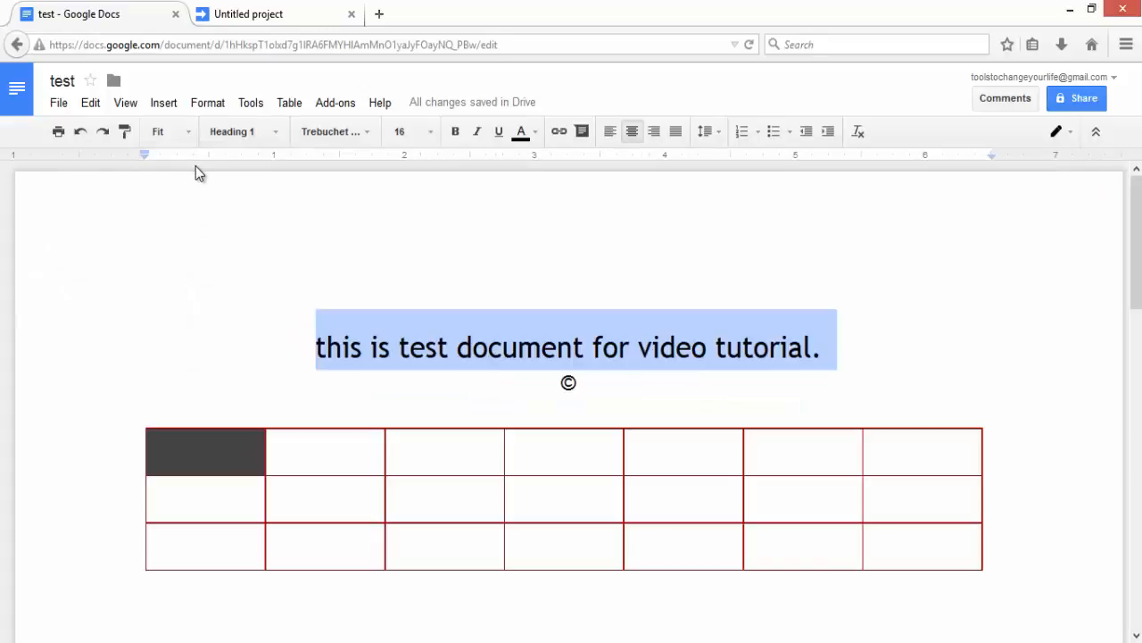
{"action": "scroll", "coordinate": [722, 319], "scroll_direction": "up", "scroll_amount": 1}
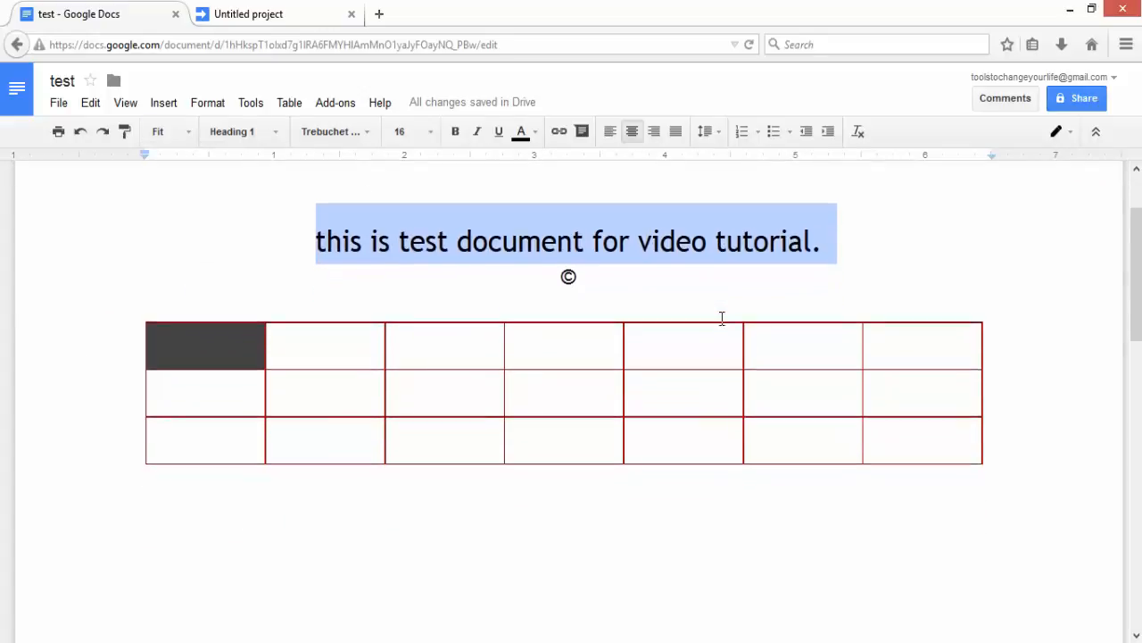
{"action": "left_click", "coordinate": [190, 132]}
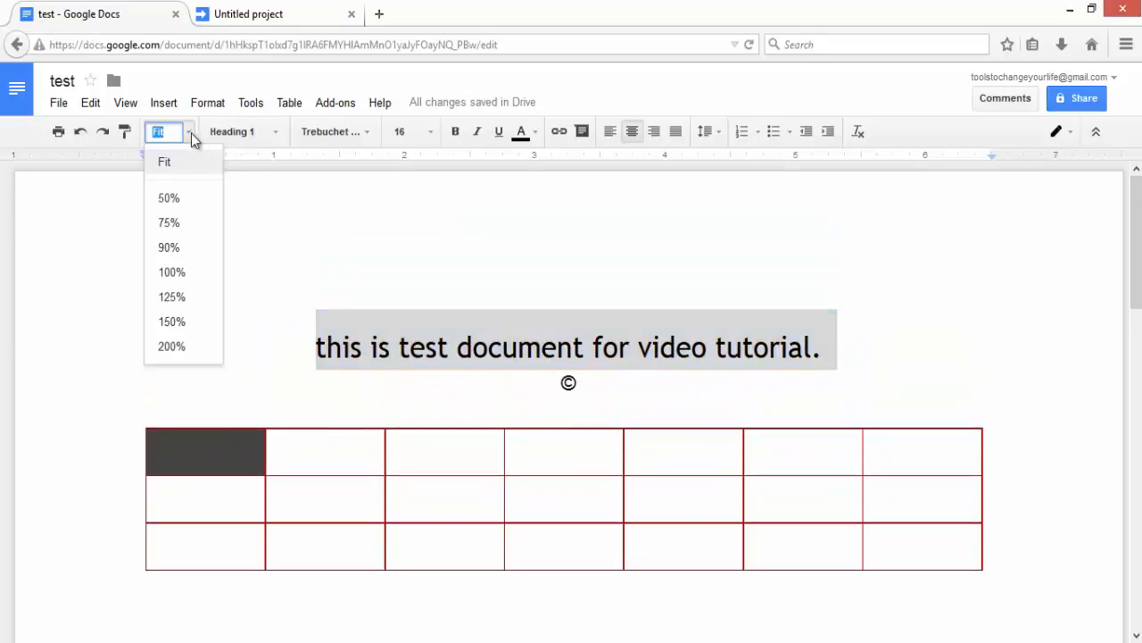
{"action": "left_click", "coordinate": [190, 273]}
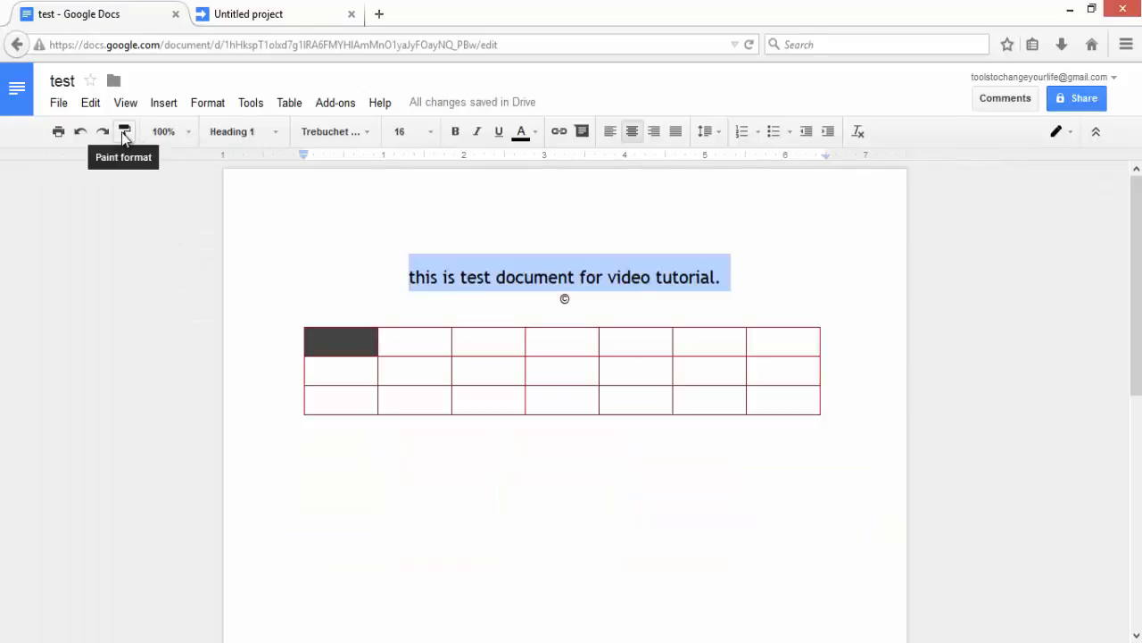
View the print download options for test.pdf, cancel without saving and deselect the heading sentence
{"action": "left_click", "coordinate": [58, 132]}
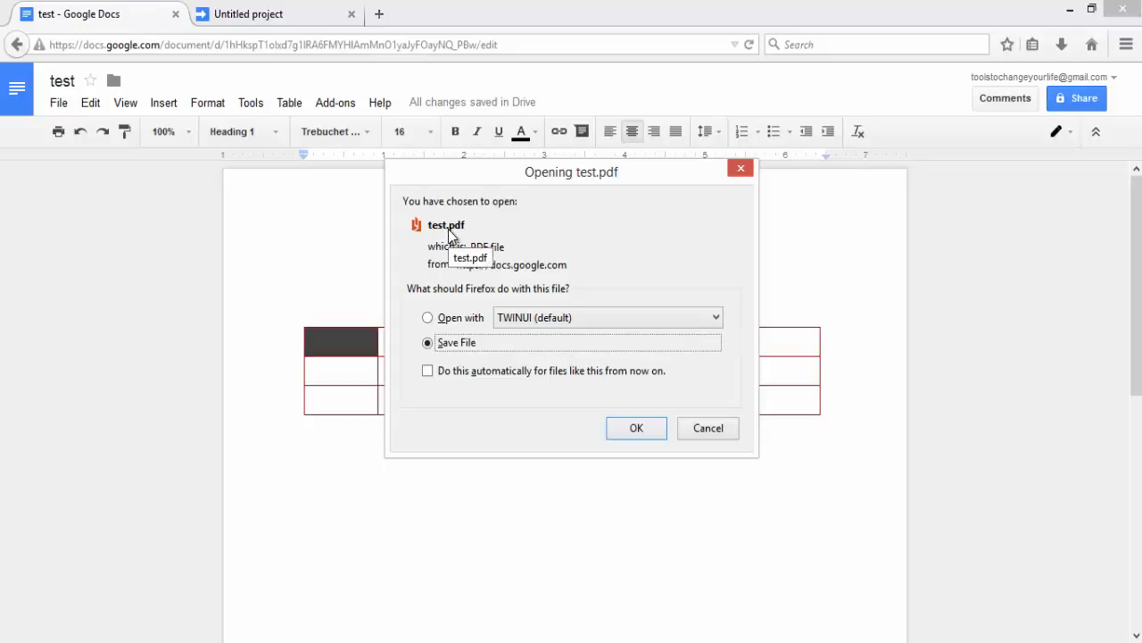
{"action": "left_click", "coordinate": [722, 439]}
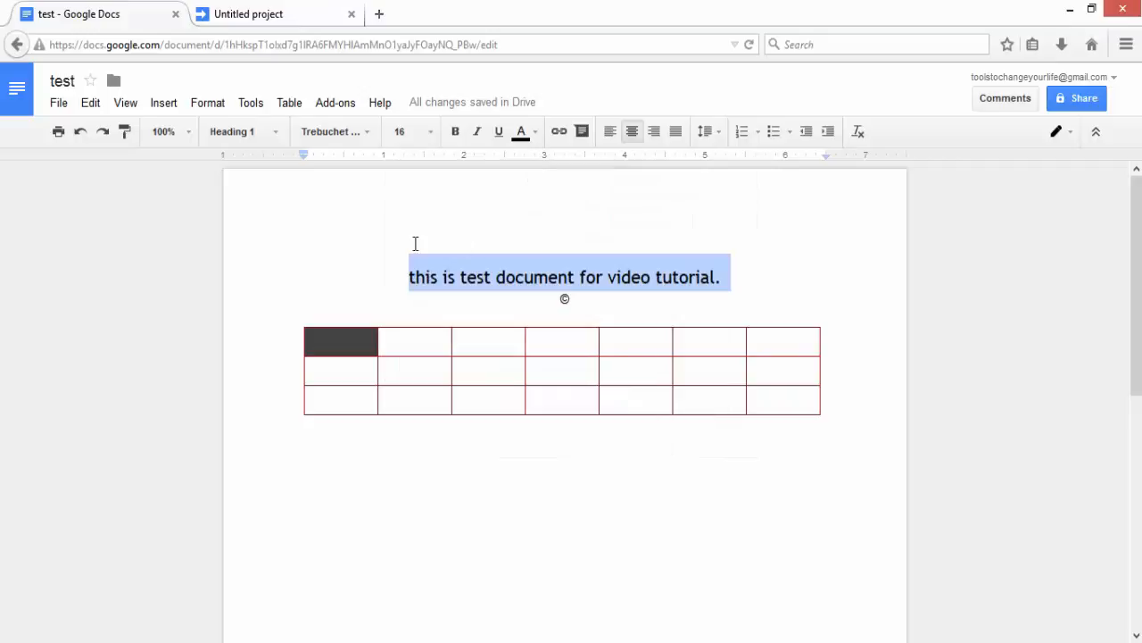
{"action": "left_click", "coordinate": [403, 242]}
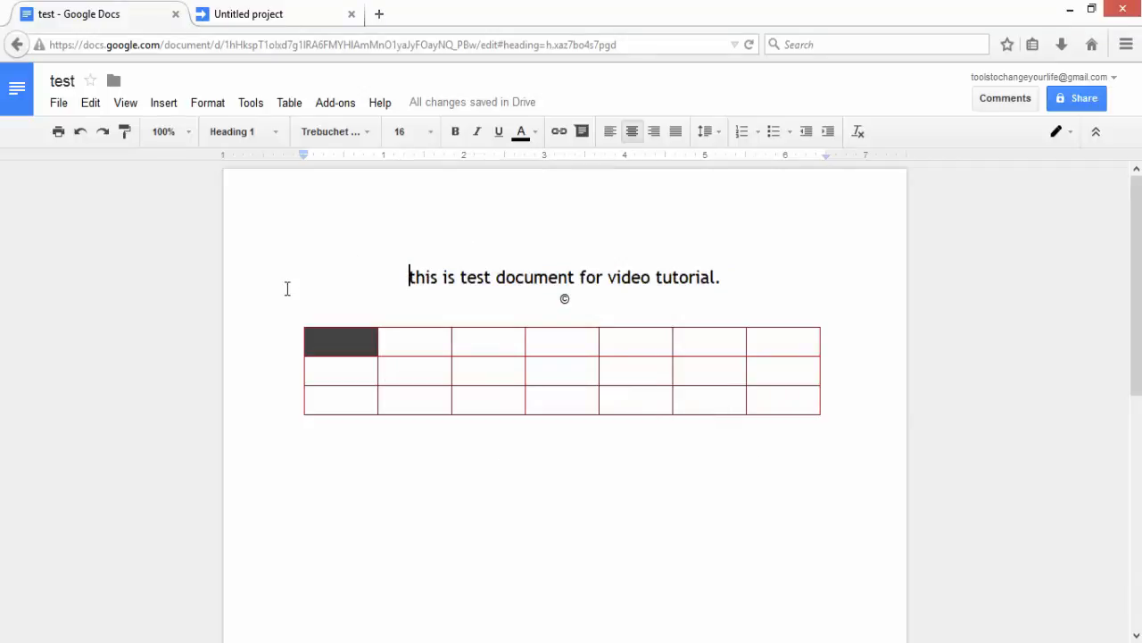
Show the documents on the Docs home page in grid view and check the options available for the test document
{"action": "left_click", "coordinate": [14, 87]}
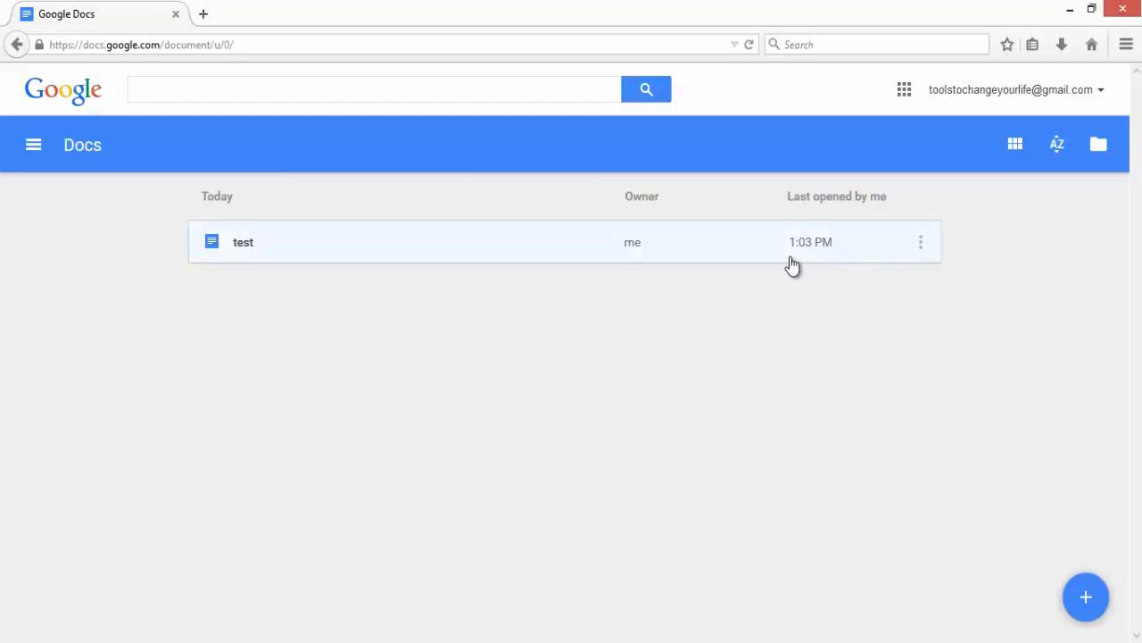
{"action": "left_click", "coordinate": [1016, 145]}
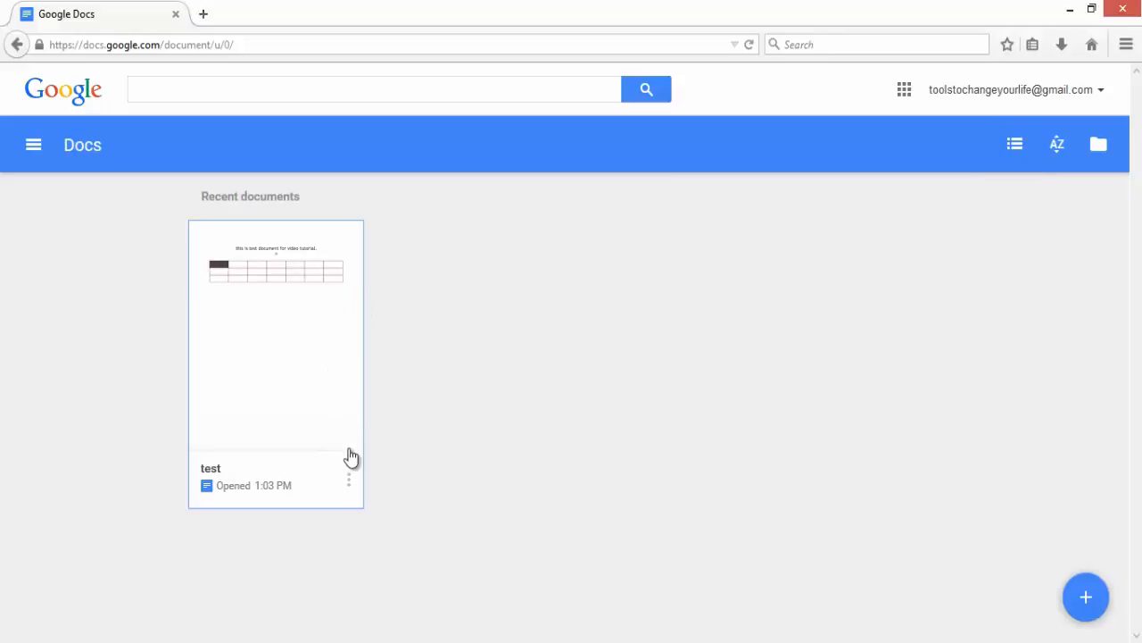
{"action": "left_click", "coordinate": [349, 482]}
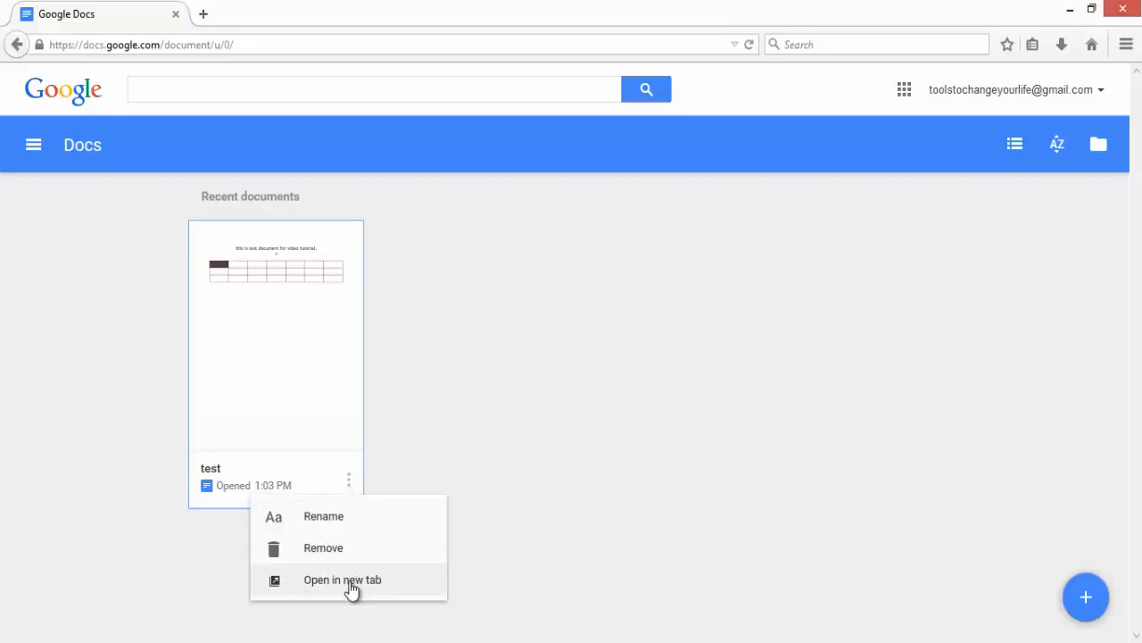
{"action": "left_click", "coordinate": [425, 400]}
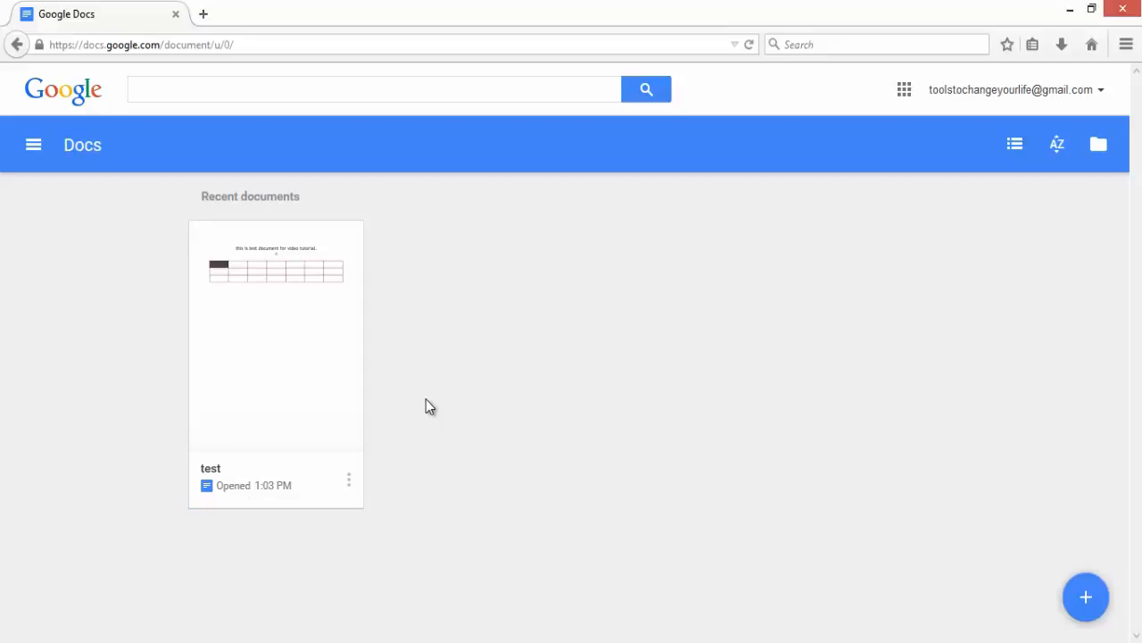